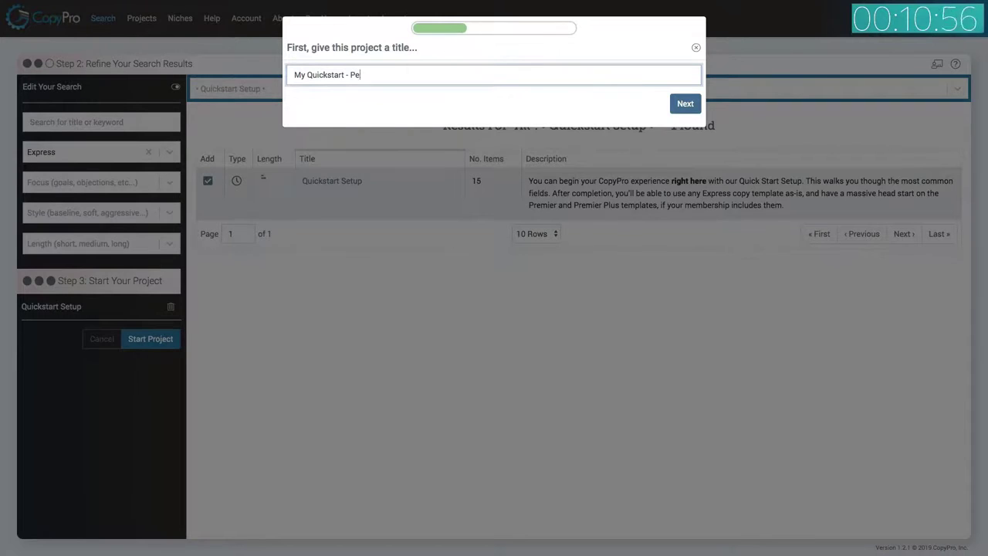
- Title the project "My Quickstart - Personal Development biz" and create it with the Personal Development QuickStart niche
type("velopment biz")
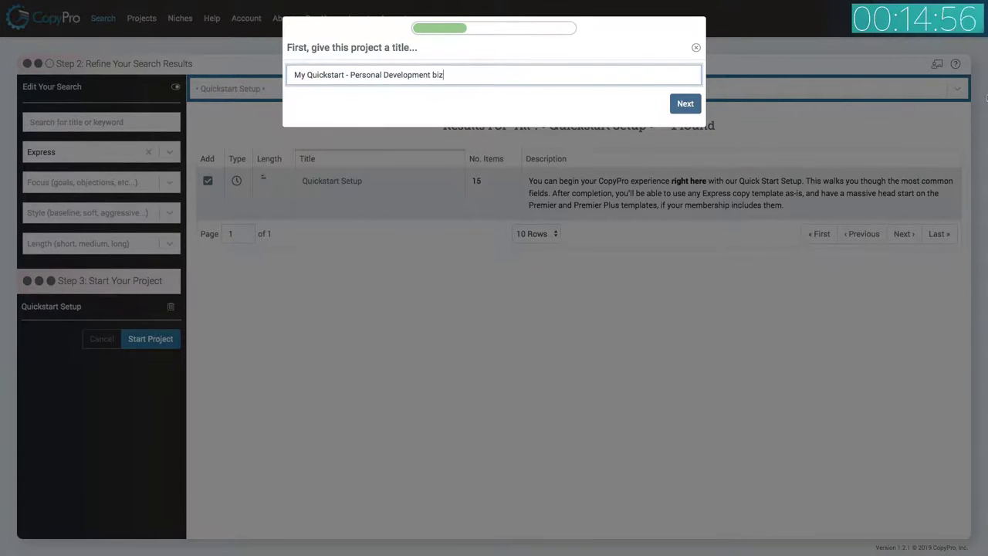
left_click(692, 103)
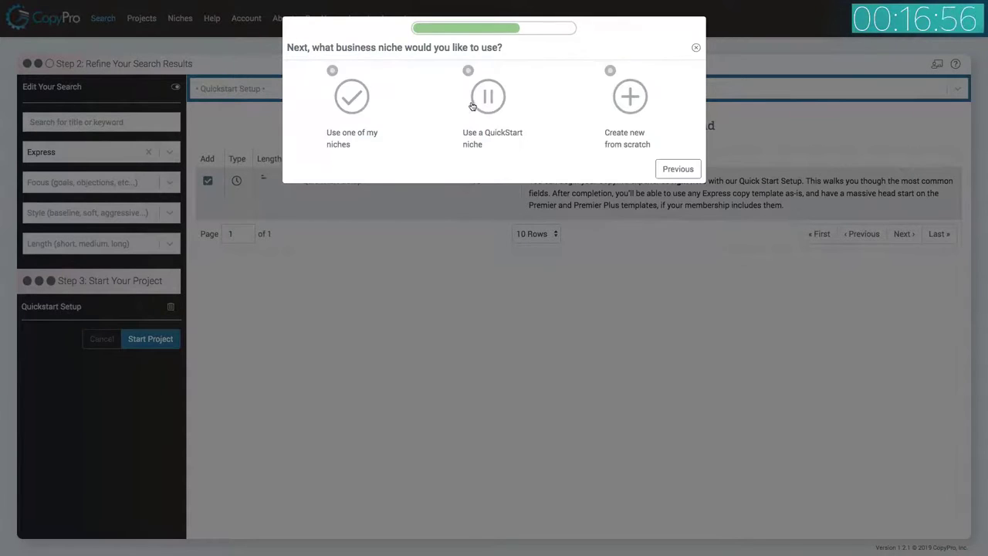
left_click(464, 108)
left_click(439, 109)
type("pe")
left_click(389, 132)
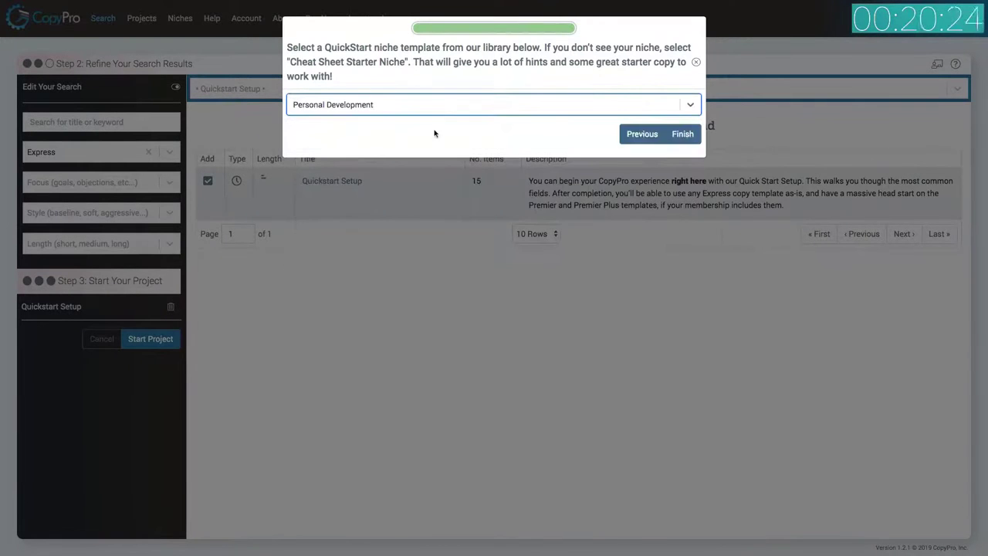
left_click(685, 133)
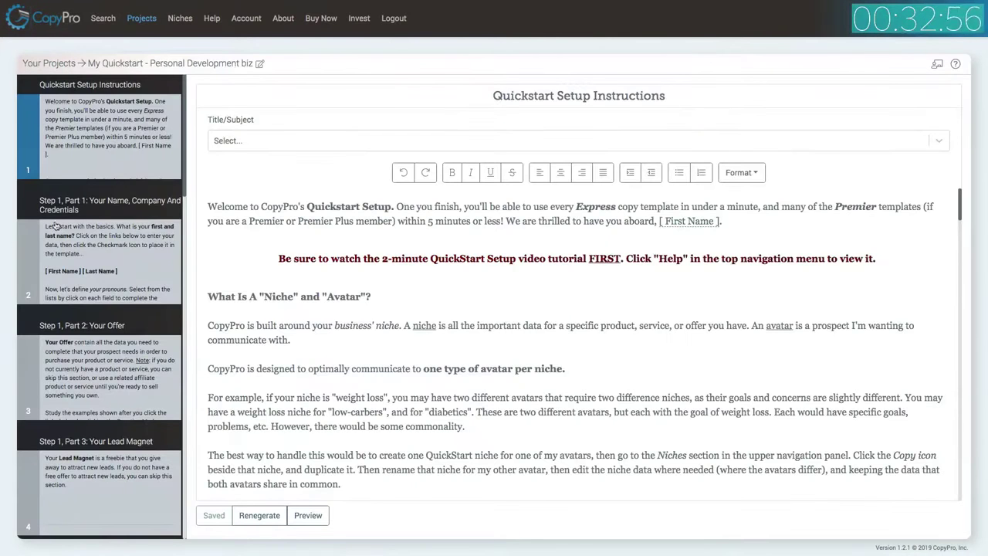
- Read through the Quickstart Setup Instructions, from the niche and avatar explanation through the Quick Tips to the Step 1 overview
scroll(394, 261, "down", 2)
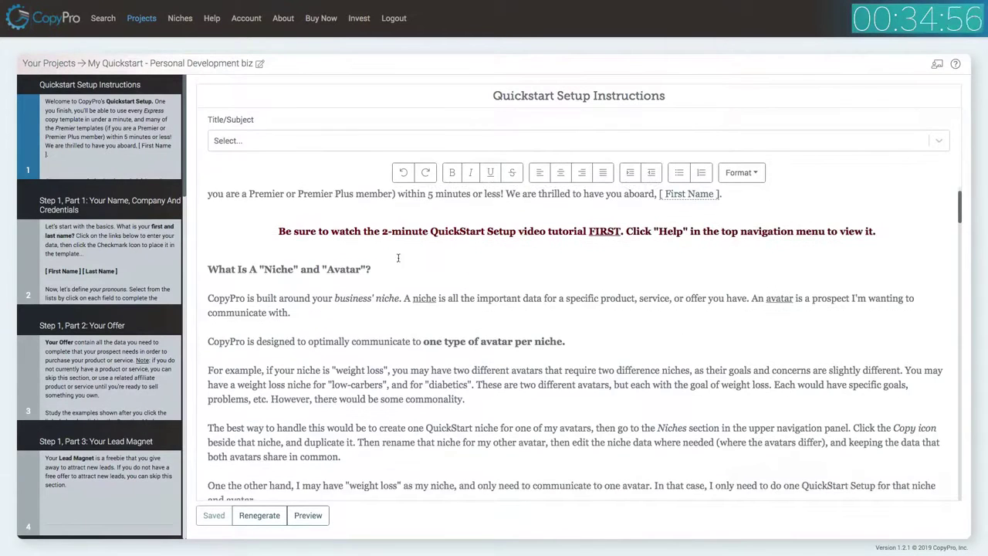
scroll(399, 259, "down", 5)
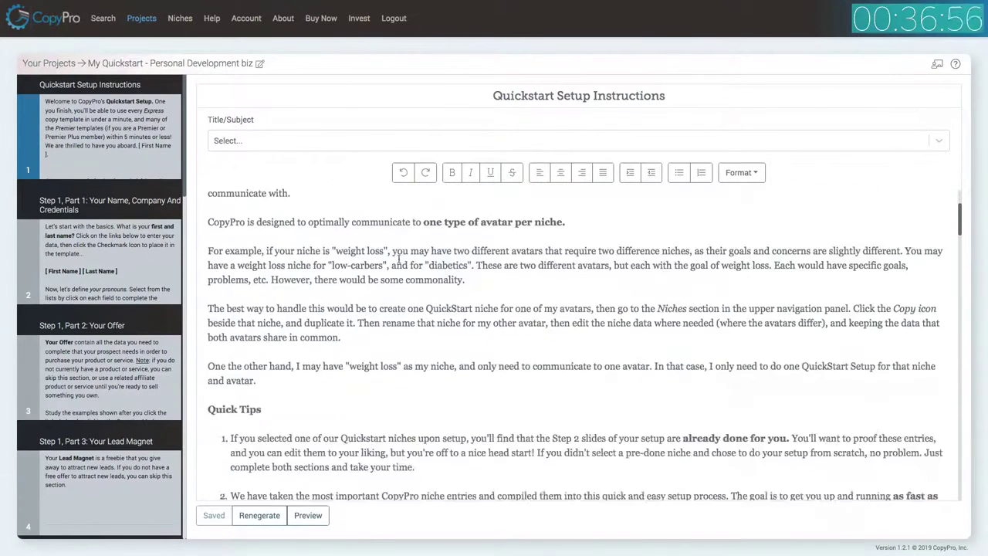
scroll(399, 259, "down", 2)
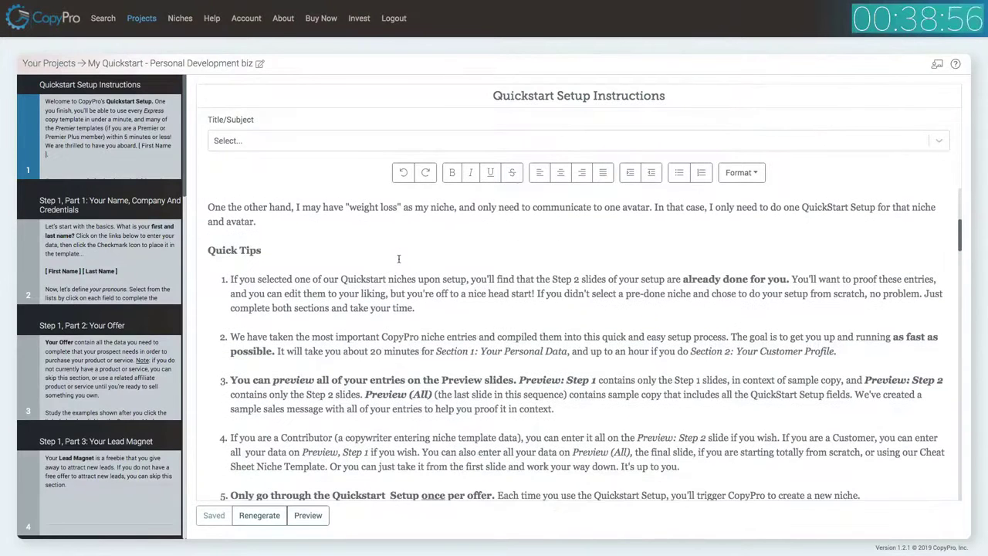
scroll(398, 258, "down", 1)
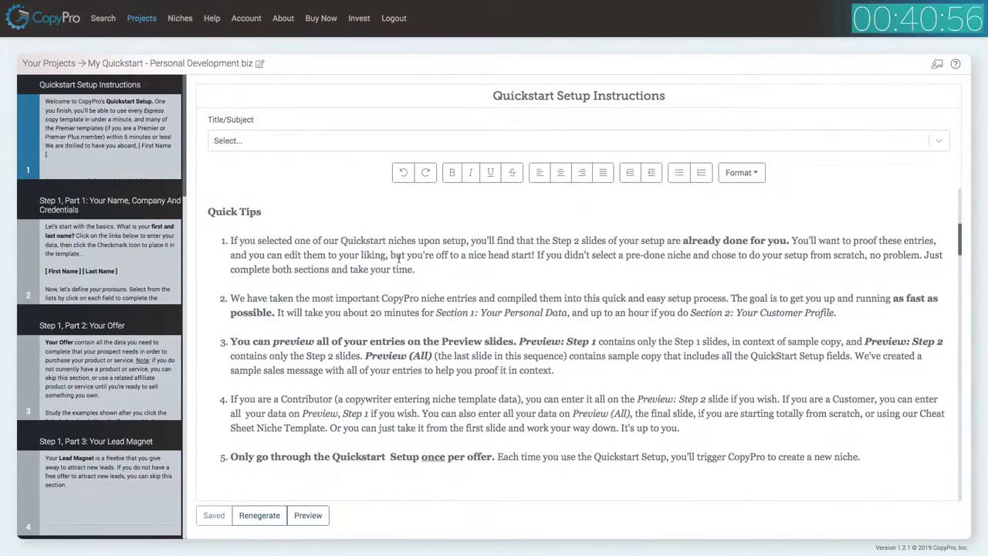
scroll(398, 258, "down", 1)
scroll(398, 257, "down", 2)
scroll(398, 257, "down", 1)
scroll(397, 255, "down", 3)
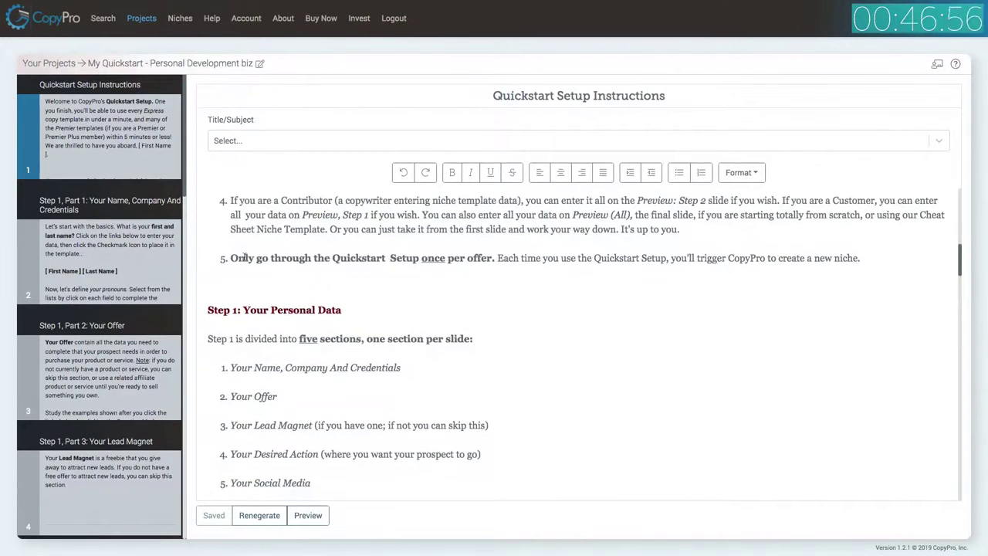
- On the Step 1, Part 1 slide, save the first and last name and place them in the template
left_click(145, 270)
scroll(233, 264, "up", 5)
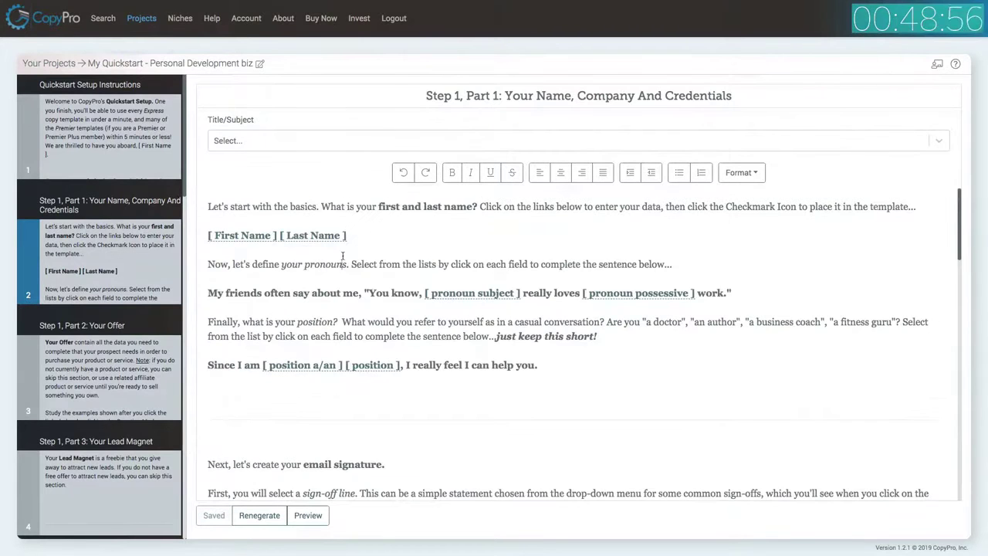
left_click(254, 236)
left_click(340, 112)
type("John")
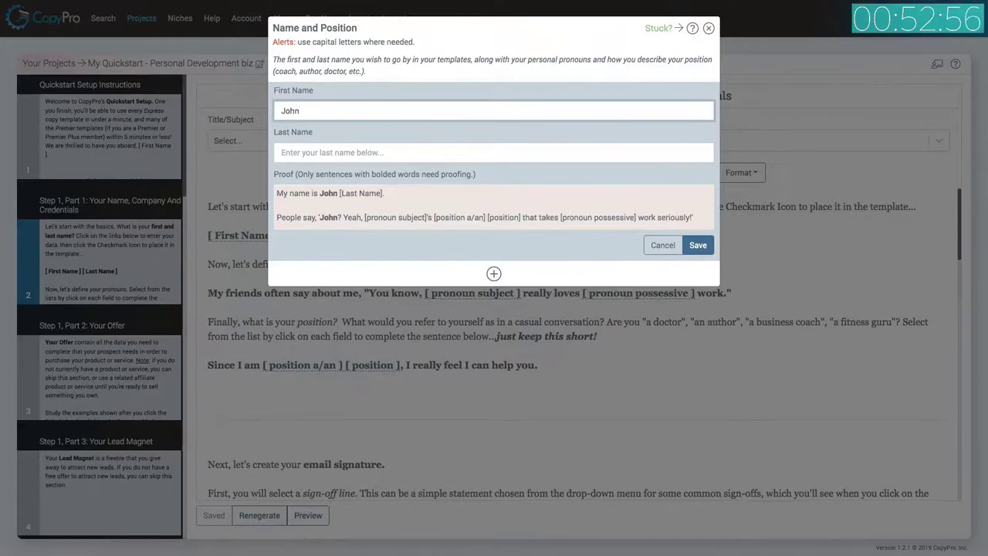
left_click(494, 152)
type("Doe")
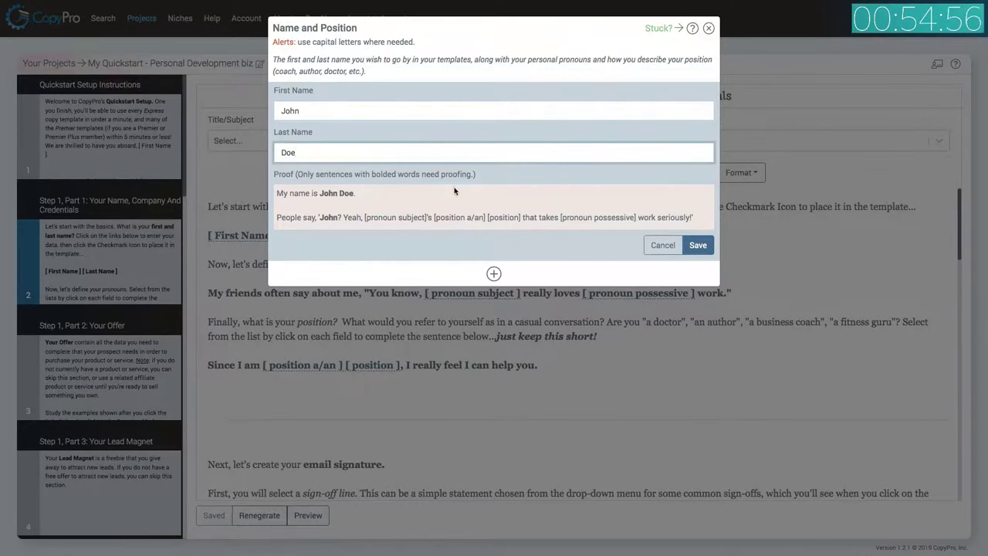
left_click(697, 245)
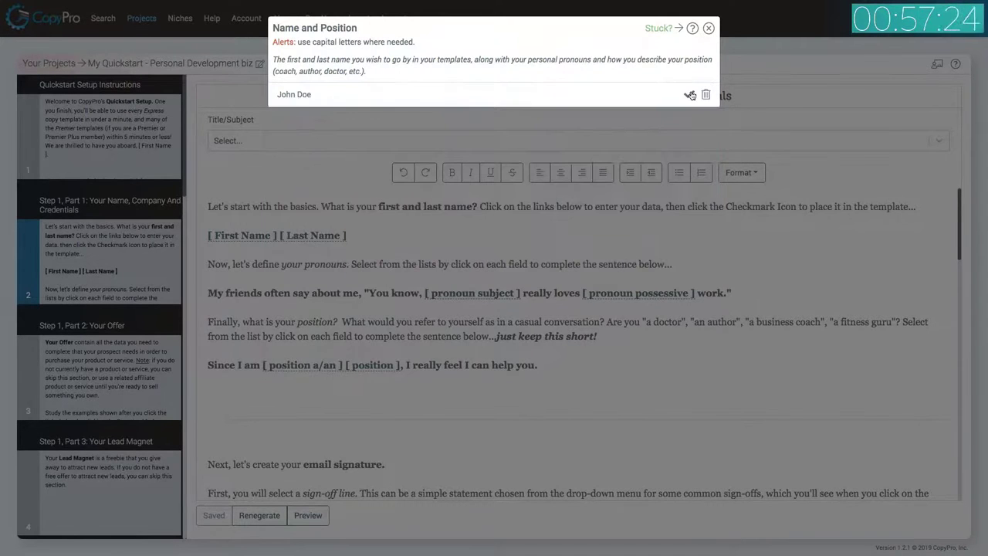
left_click(689, 94)
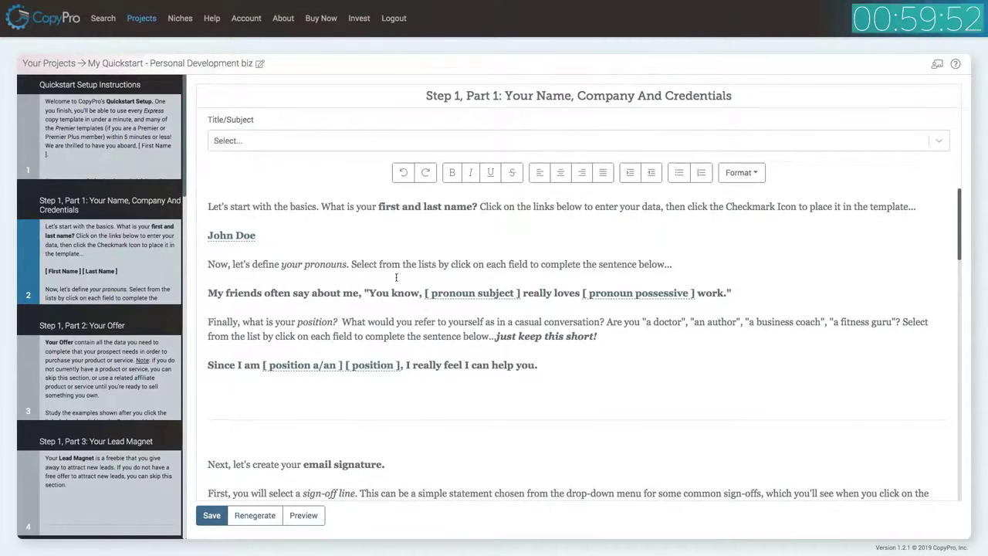
- Set the pronoun subject to "he", save the entry and place it in the template sentence
left_click(475, 295)
left_click(378, 94)
left_click(359, 136)
left_click(313, 166)
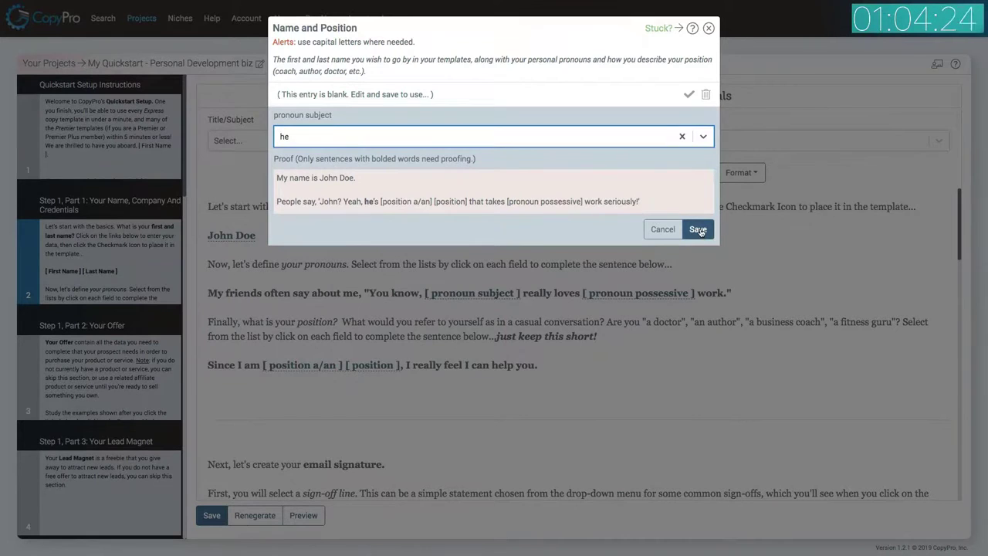
left_click(696, 228)
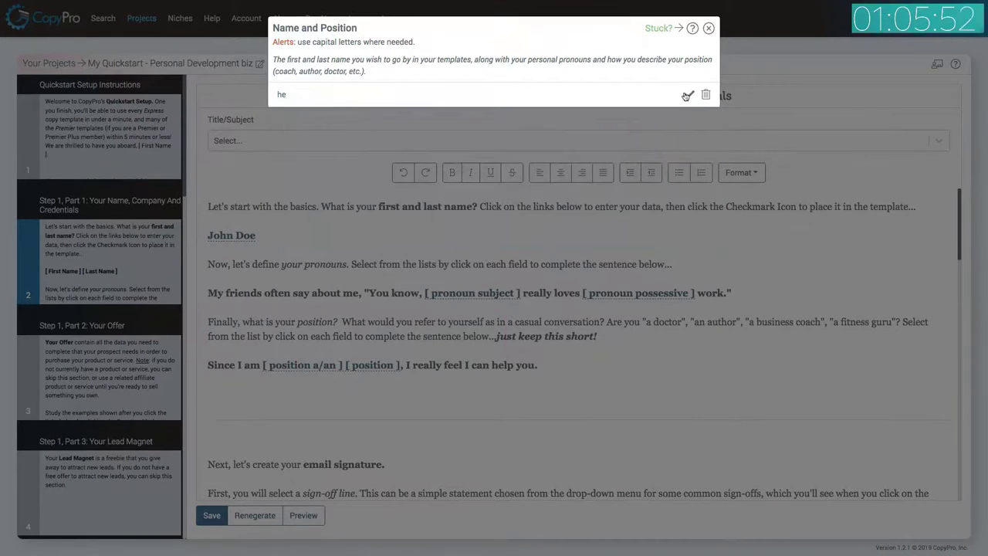
left_click(686, 96)
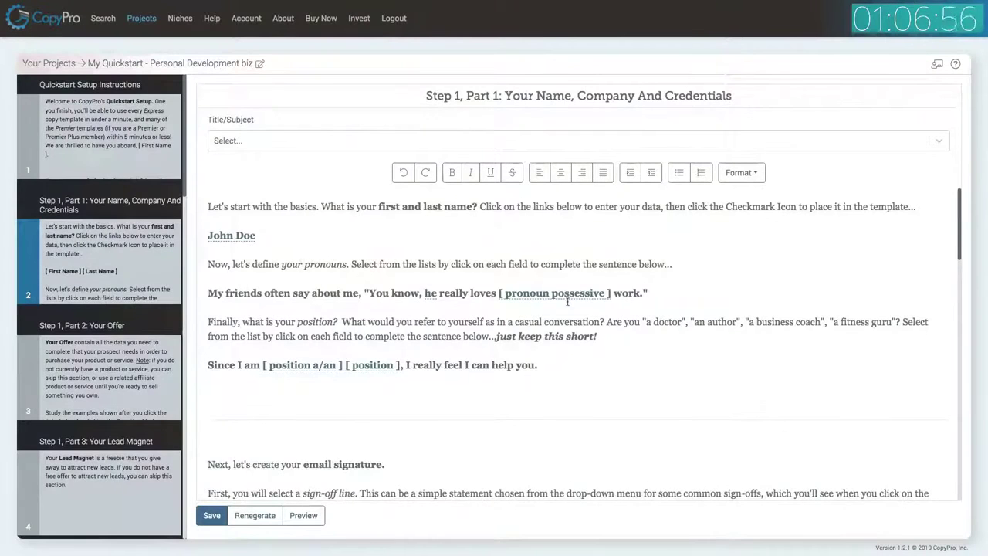
- Set the pronoun possessive to "his", save the entry and place it in the template sentence
left_click(571, 295)
left_click(410, 95)
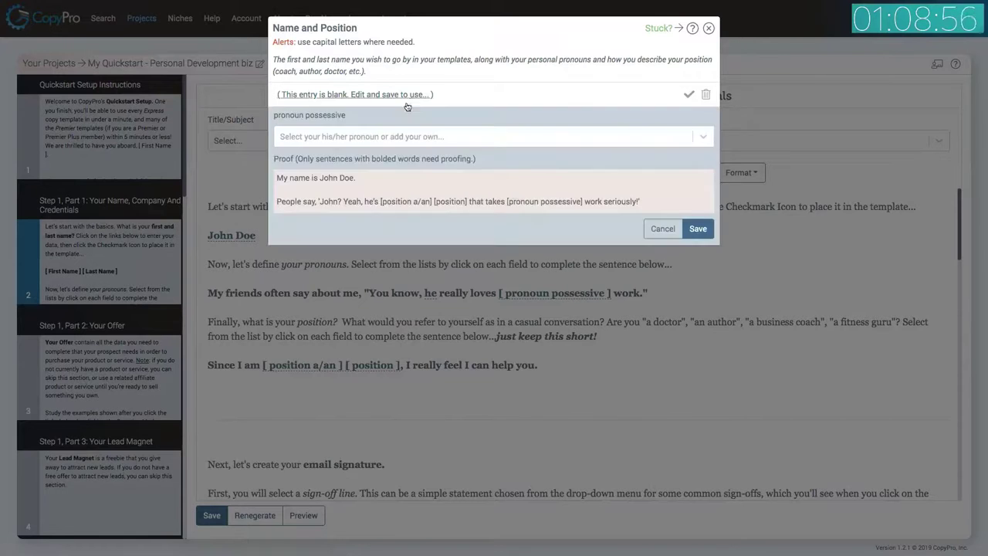
left_click(368, 136)
left_click(352, 162)
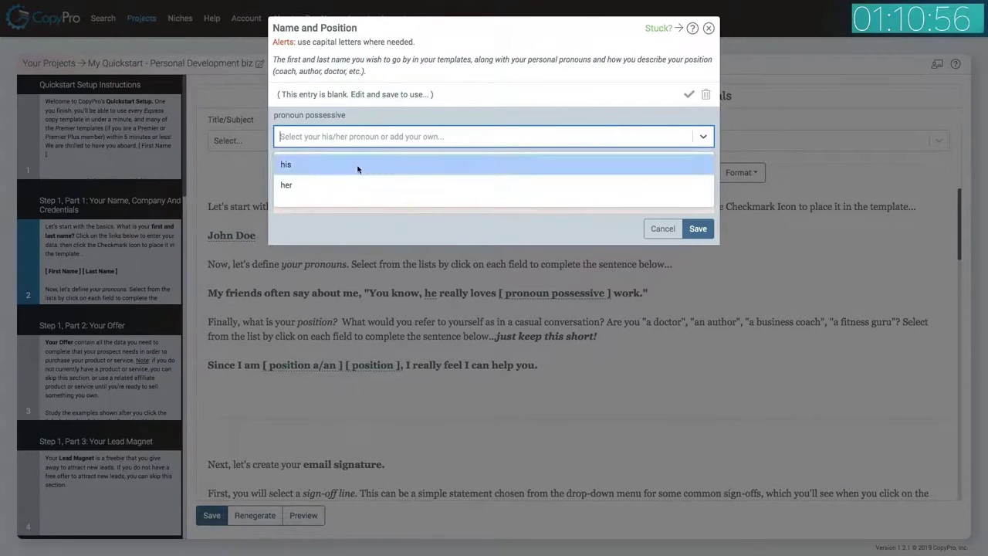
left_click(697, 230)
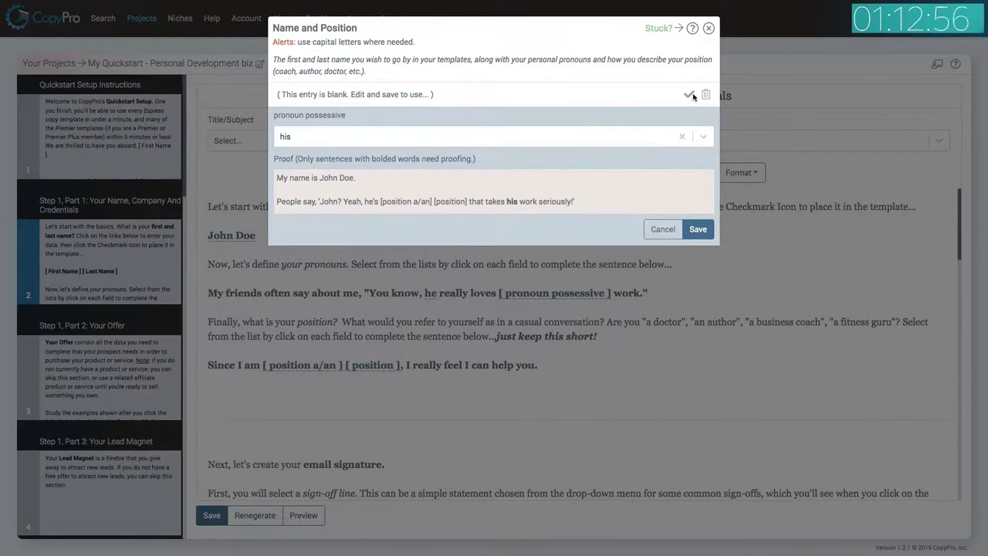
left_click(689, 94)
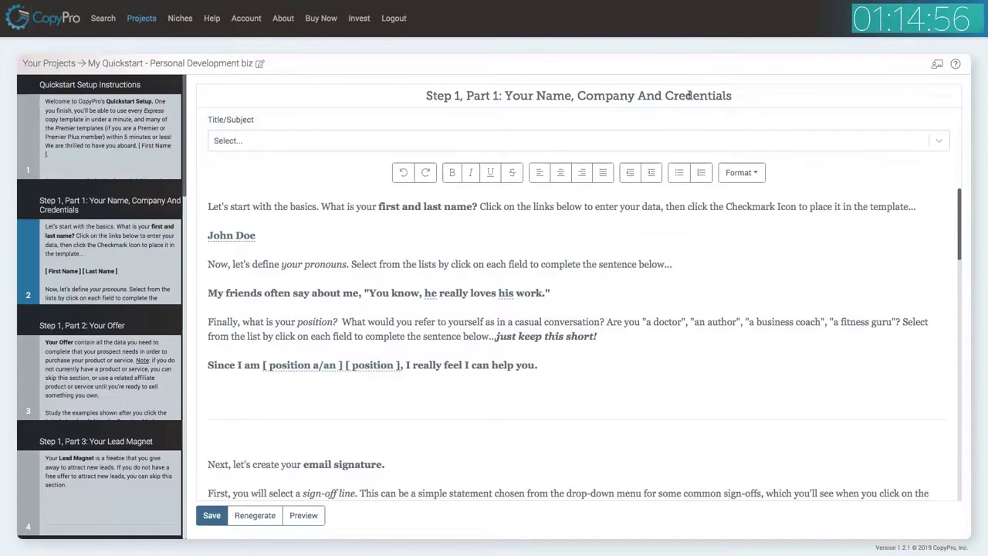
- Define the position as "an" "author", save the entry and place it in the template sentence
left_click(316, 370)
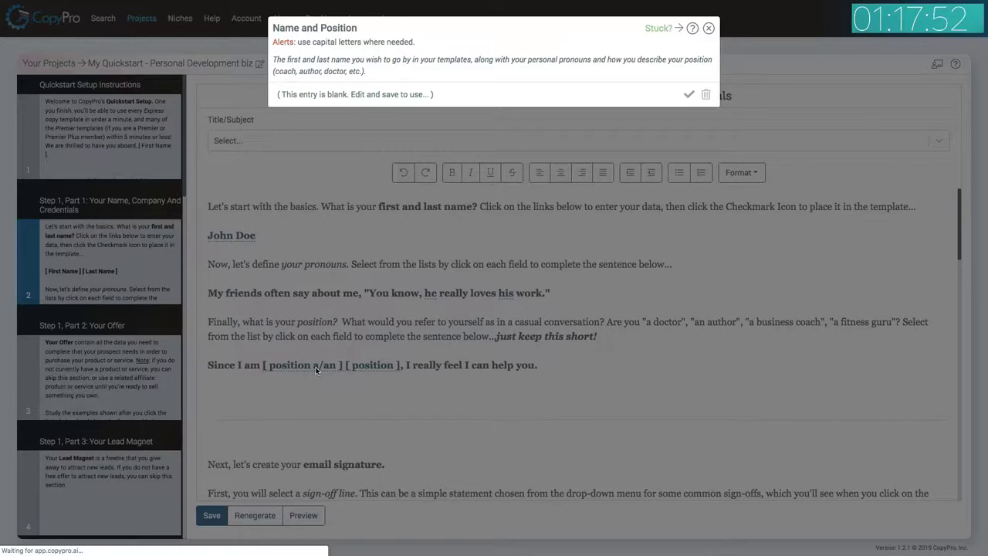
left_click(372, 96)
left_click(371, 137)
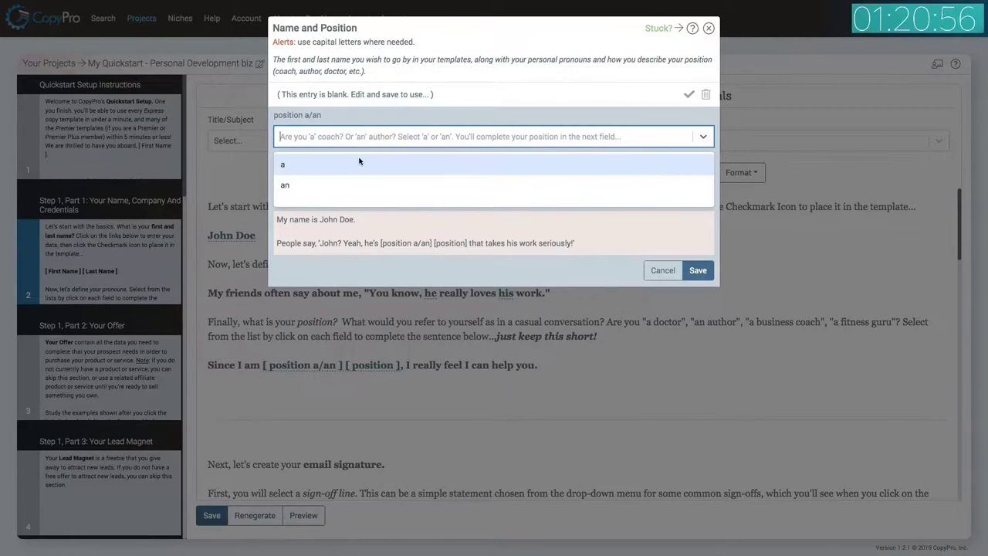
left_click(356, 180)
left_click(354, 178)
type("author")
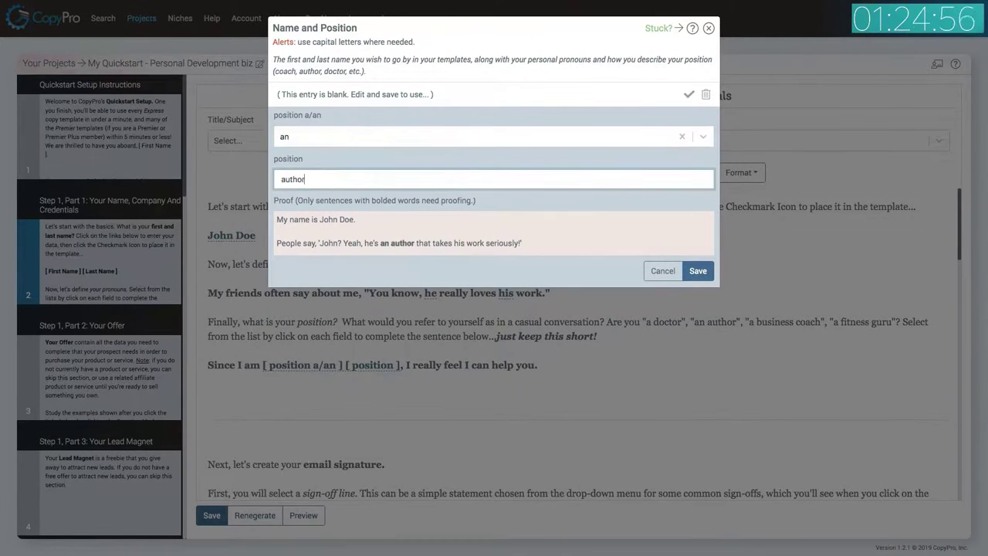
left_click(698, 270)
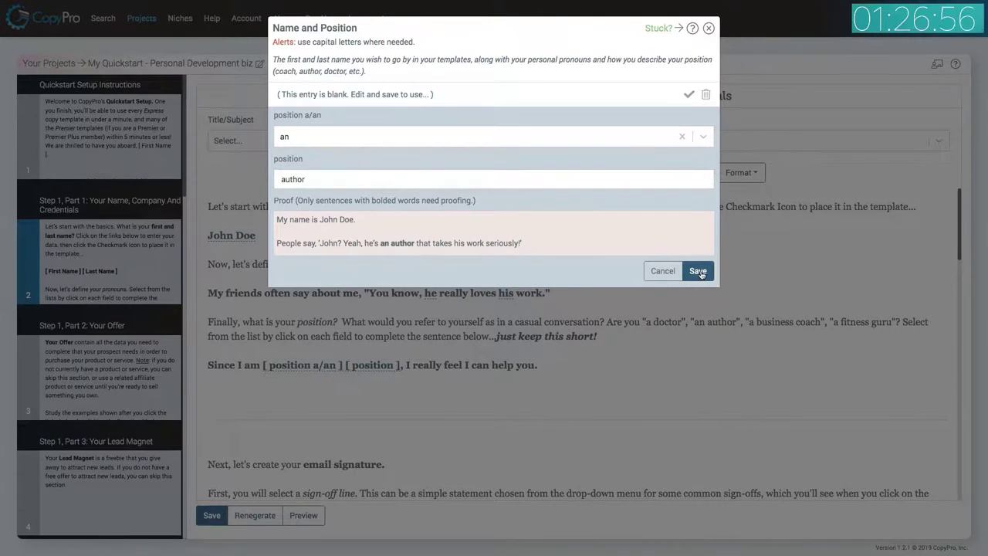
left_click(689, 94)
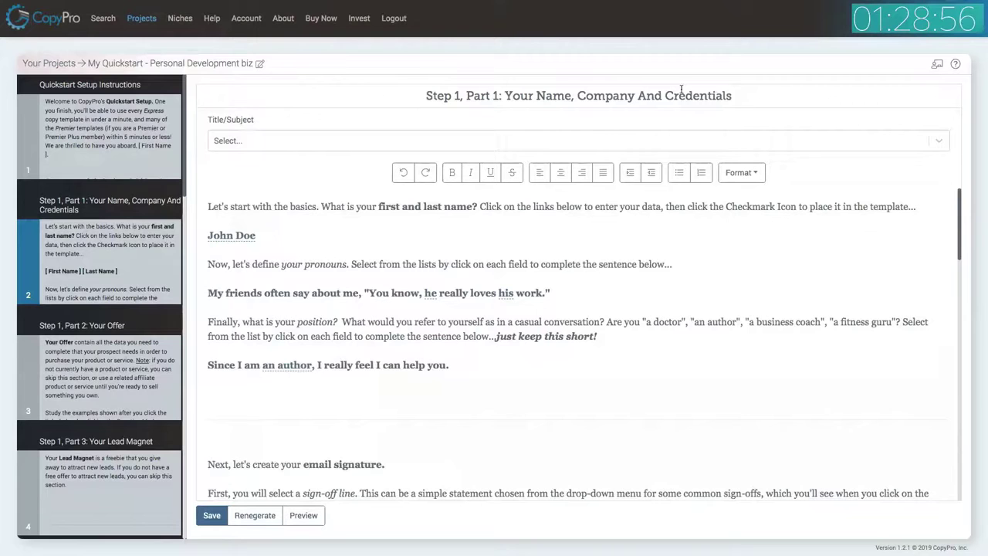
- Choose "Here's to your success!" as the email signature signoff, save it and place it in the template
scroll(592, 298, "down", 3)
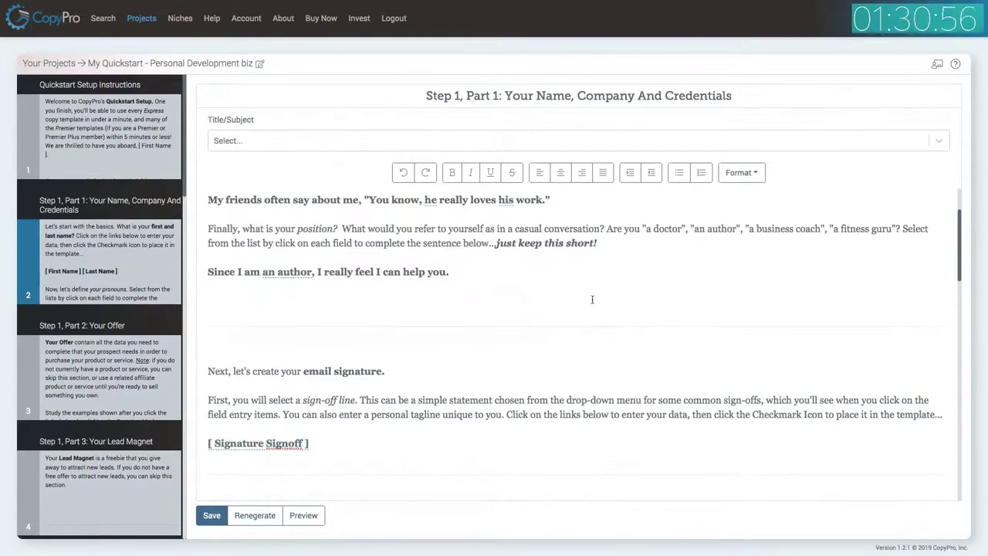
left_click(274, 383)
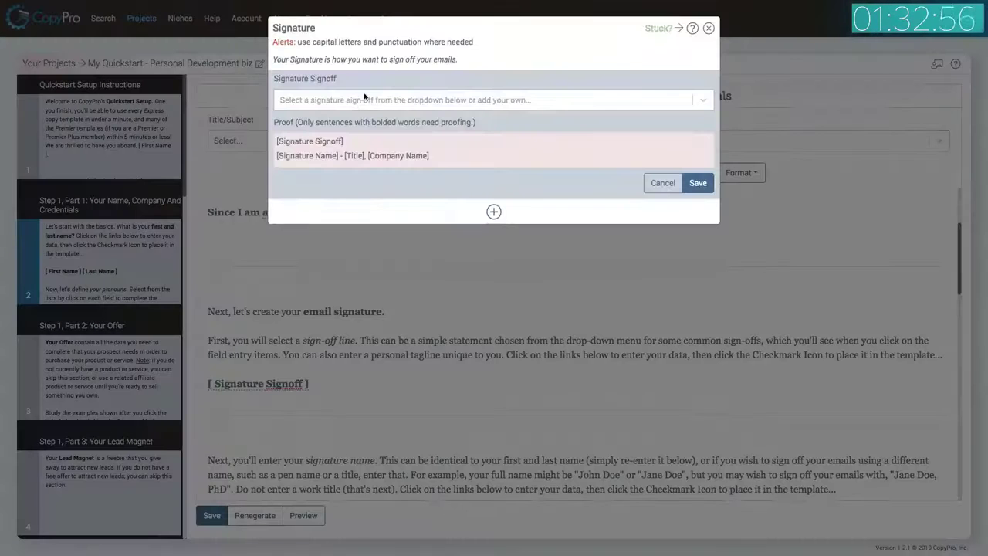
left_click(353, 101)
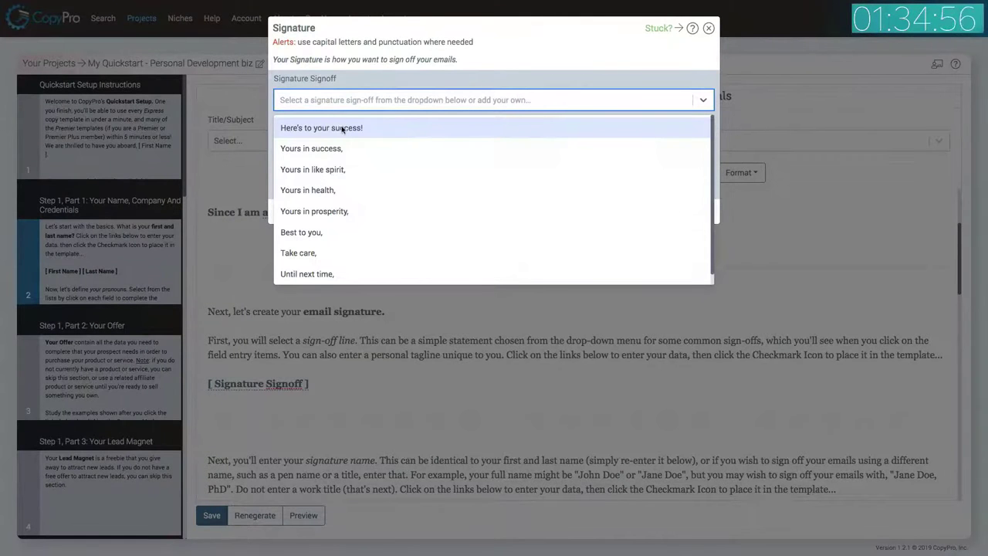
left_click(344, 129)
left_click(697, 183)
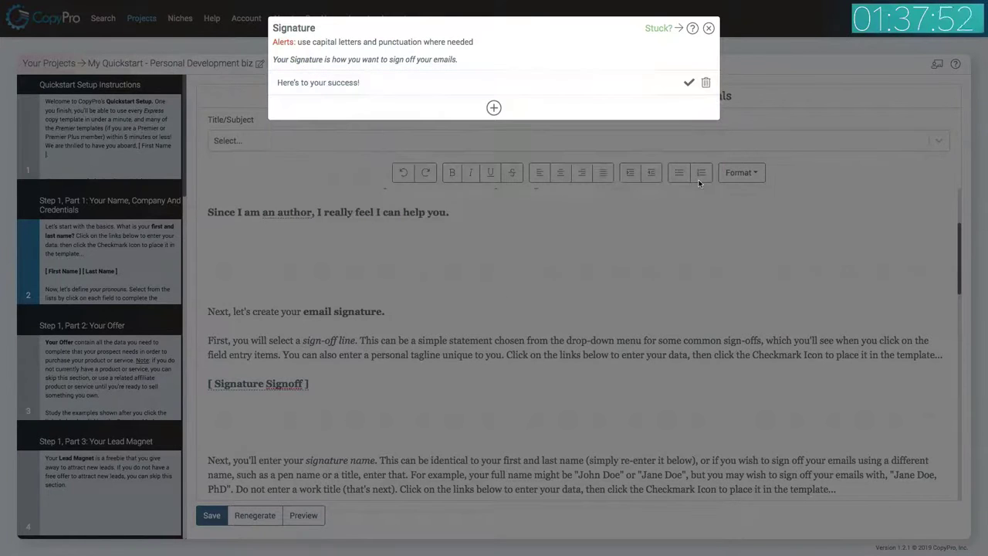
left_click(688, 83)
- Enter the full name followed by ", PhD" as the signature name, save the entry and place it in the template
scroll(540, 294, "down", 3)
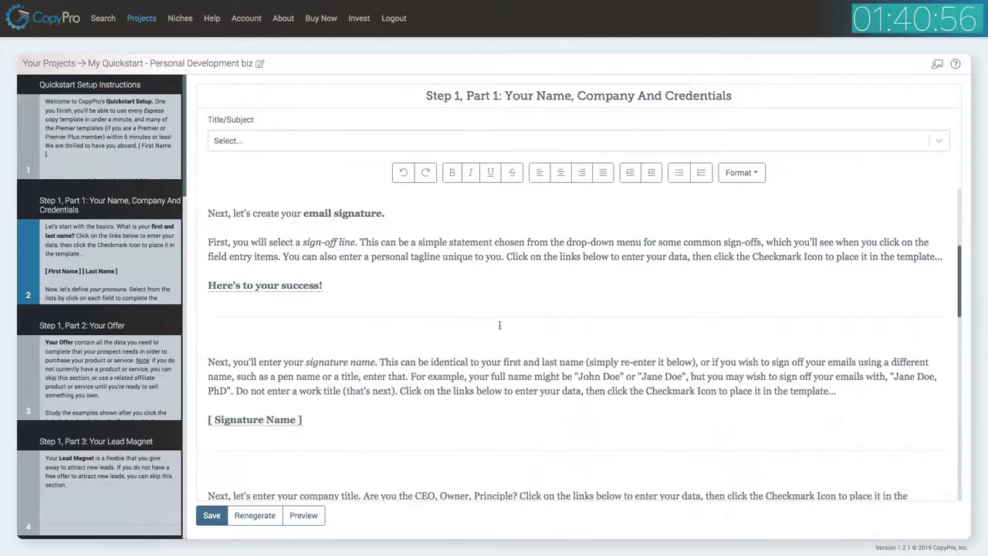
left_click(296, 419)
left_click(395, 85)
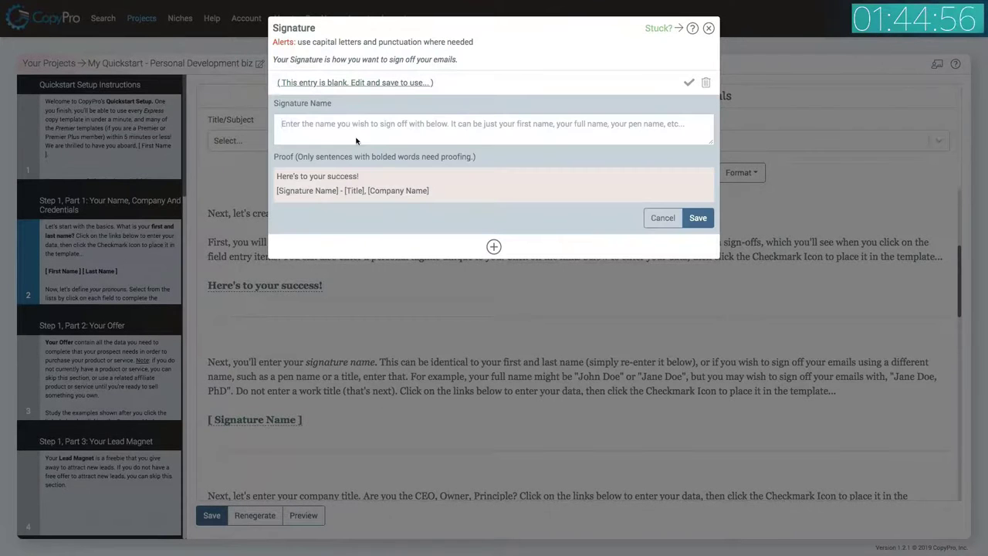
left_click(357, 127)
type("John")
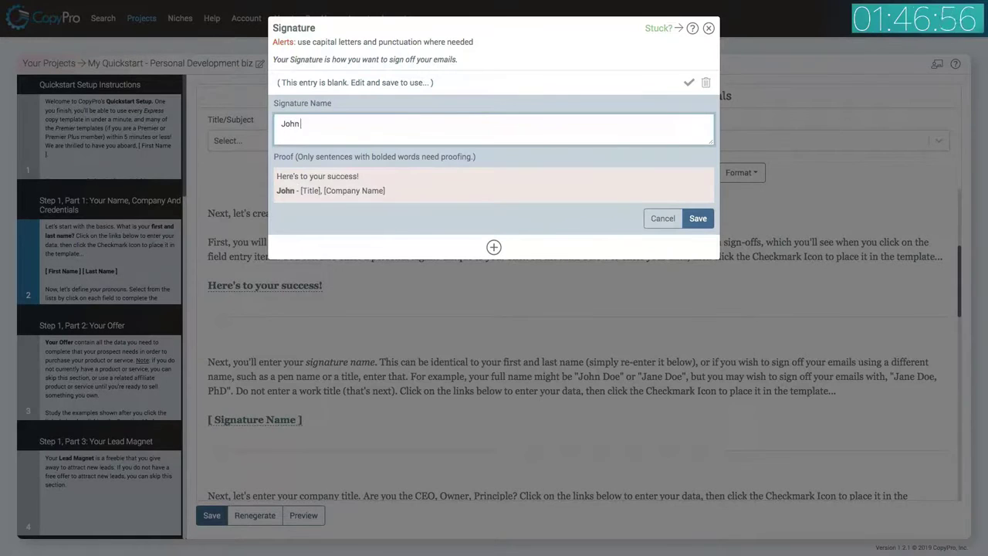
type(" Doe, PhD")
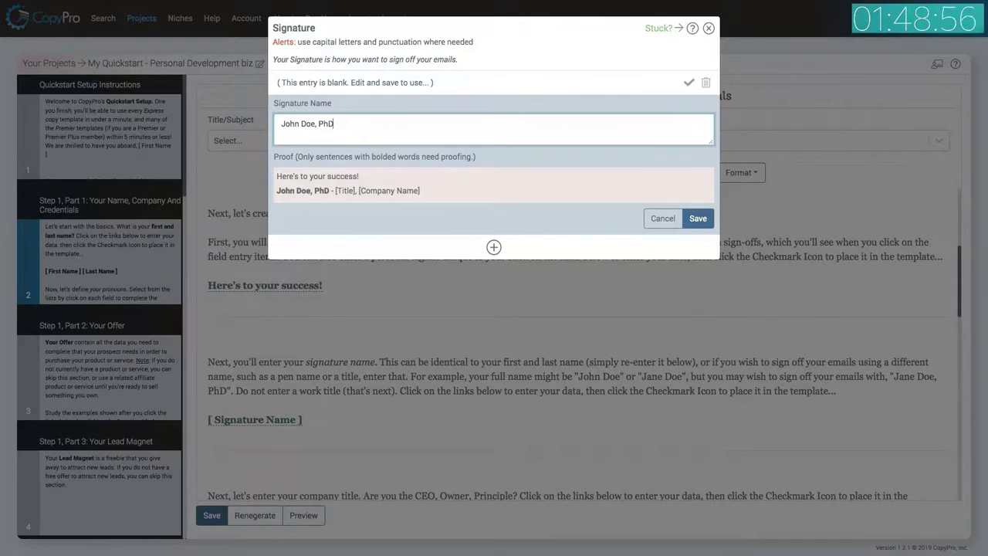
left_click(697, 218)
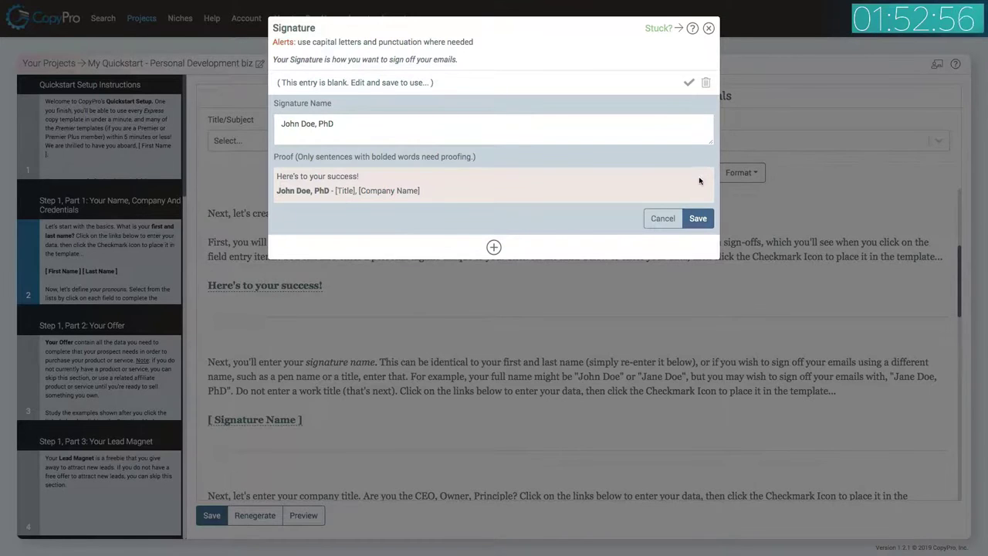
left_click(690, 82)
- Set the signature's company title to "President", save the entry and place it in the template
scroll(527, 211, "down", 2)
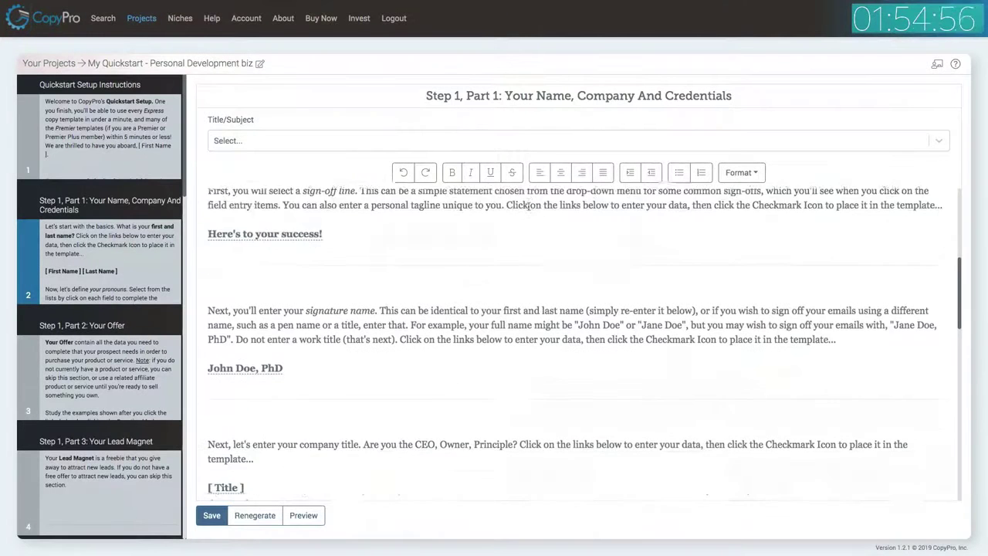
left_click(228, 414)
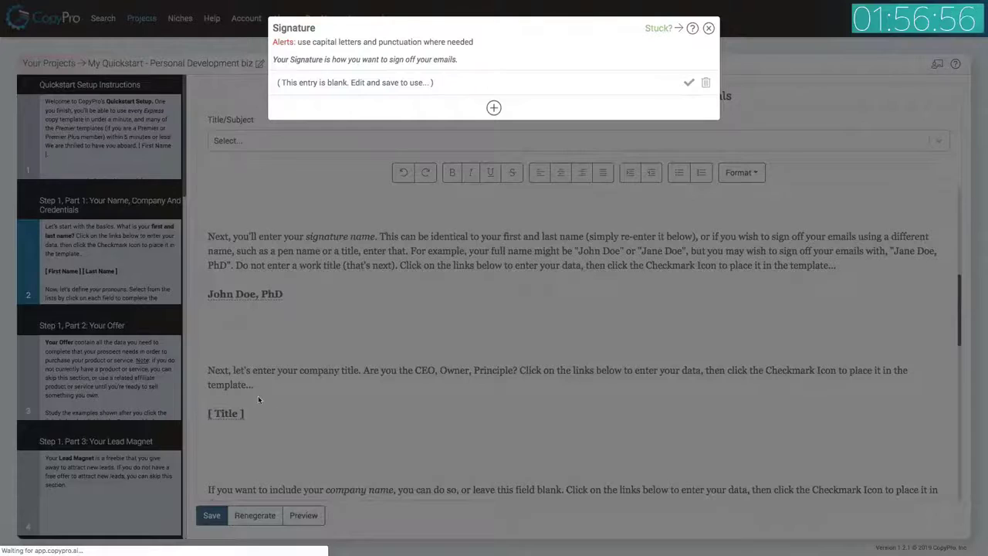
left_click(392, 85)
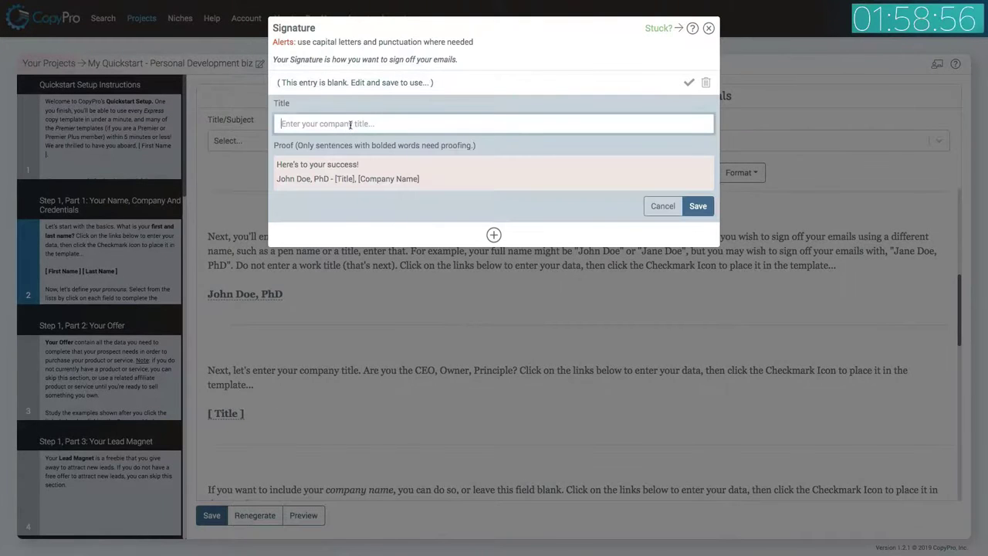
type("Predident")
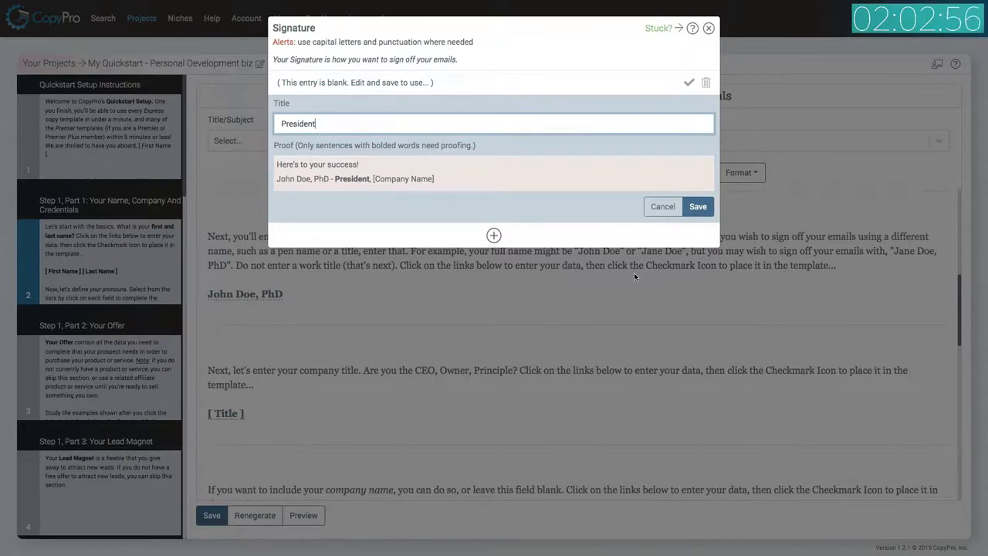
left_click(697, 206)
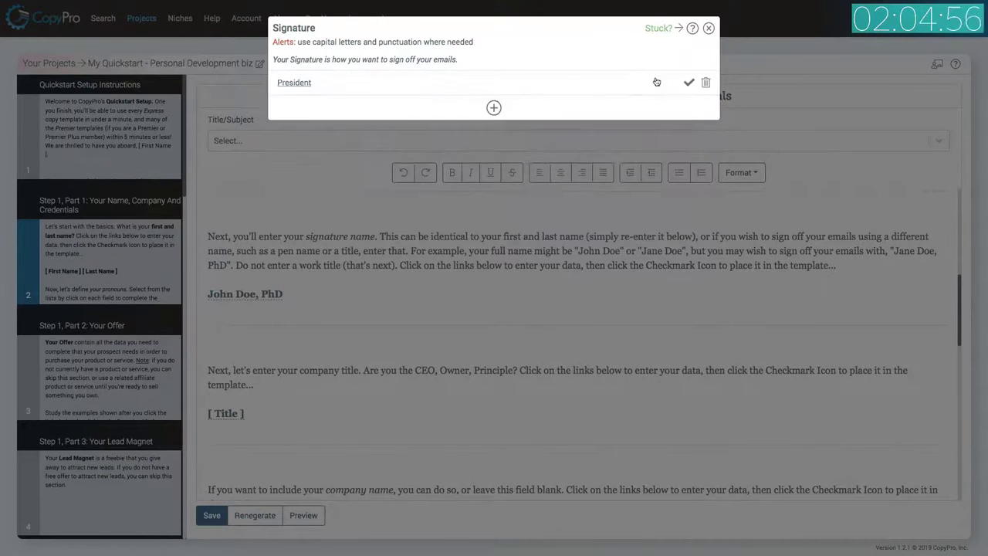
left_click(689, 81)
- Set the signature's company name to "John Doe Inc.", save the entry and place it in the template
scroll(439, 292, "down", 1)
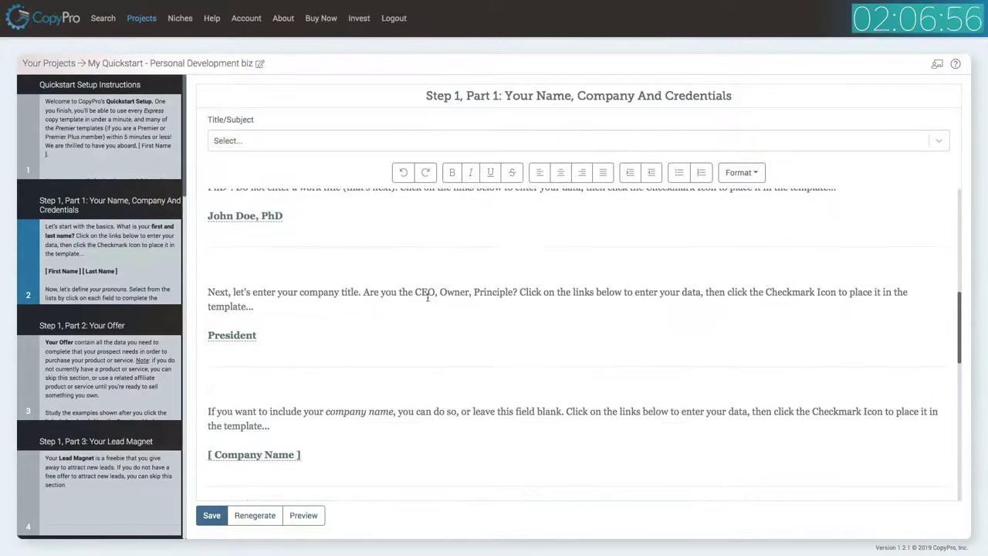
left_click(283, 455)
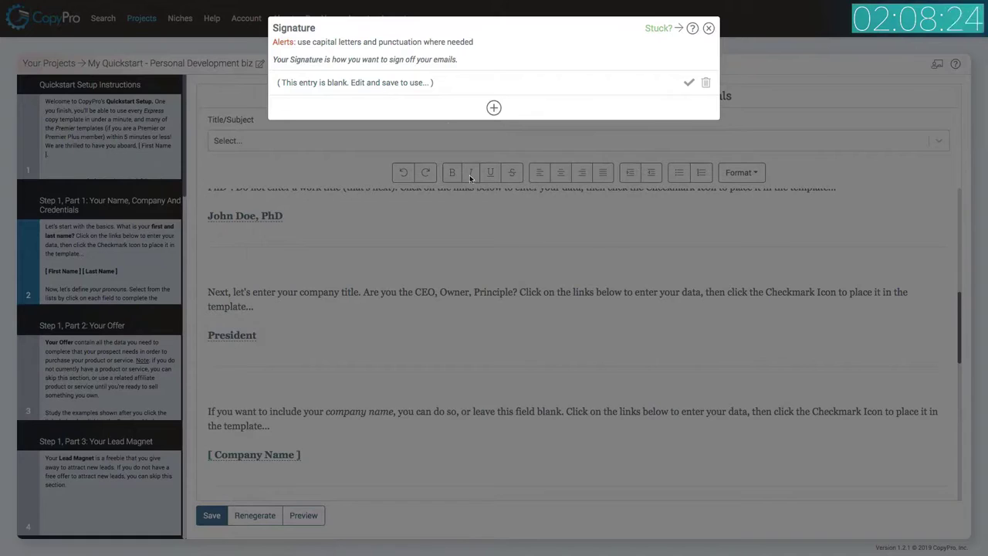
left_click(378, 89)
left_click(348, 125)
type("John Doe Inc.")
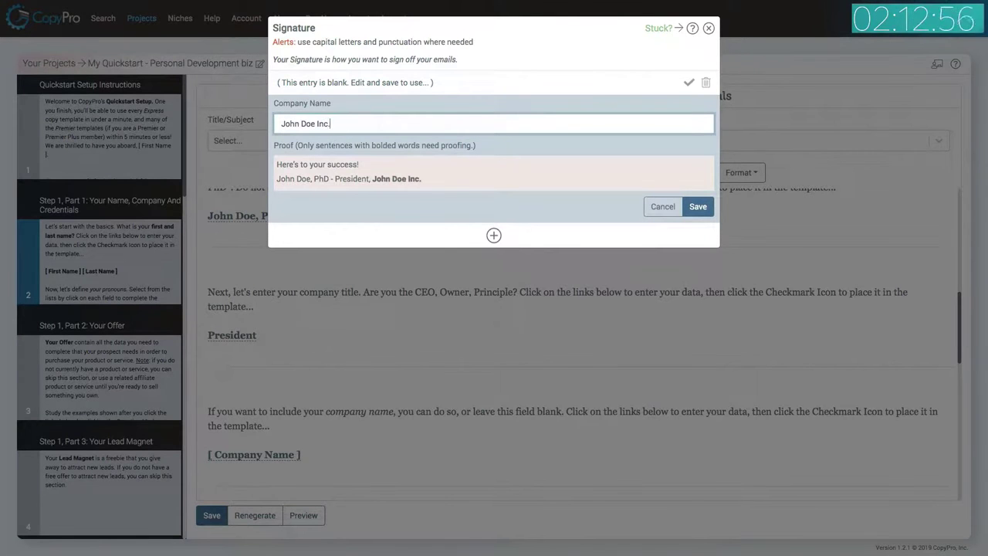
left_click(676, 201)
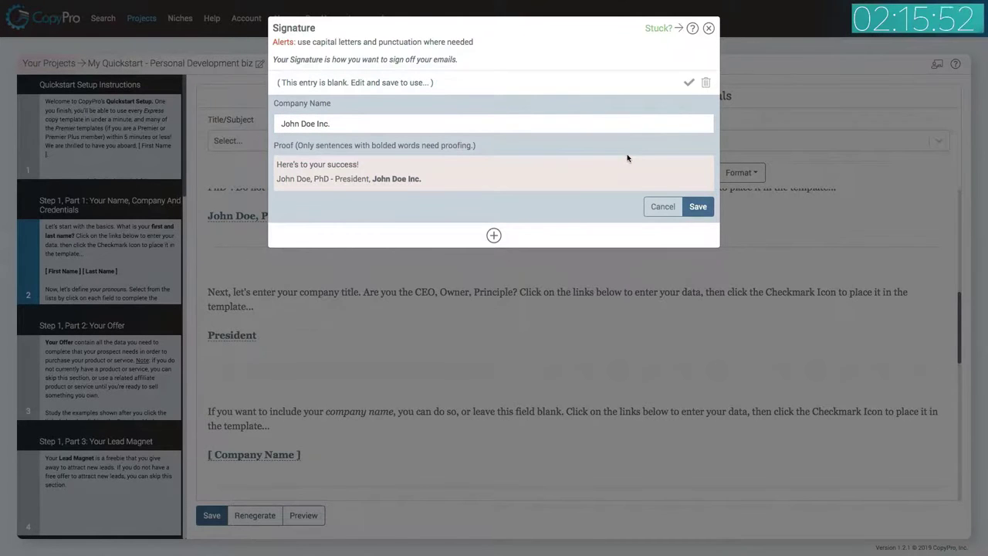
left_click(697, 206)
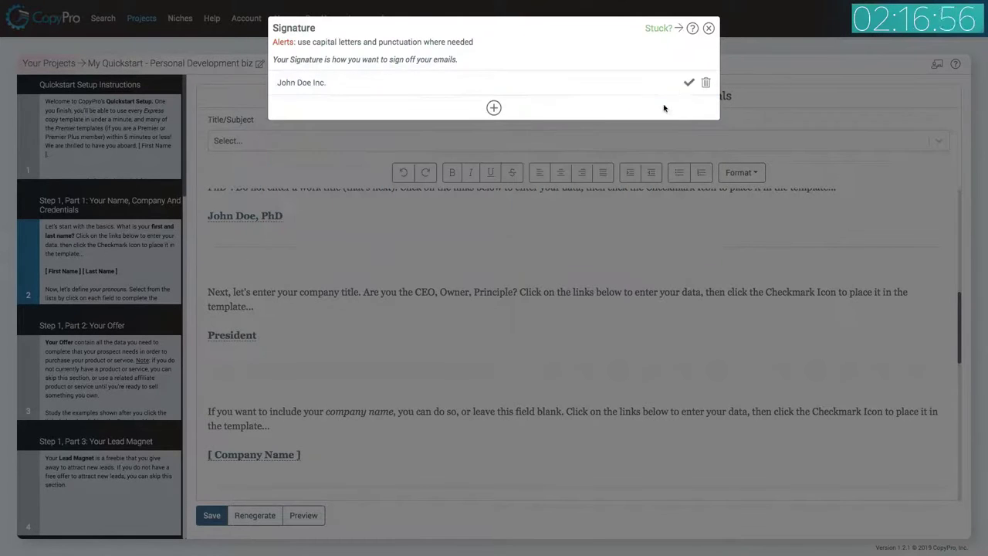
left_click(687, 83)
- Save the name, company and credentials section and open Step 1, Part 2: Your Offer
left_click(218, 516)
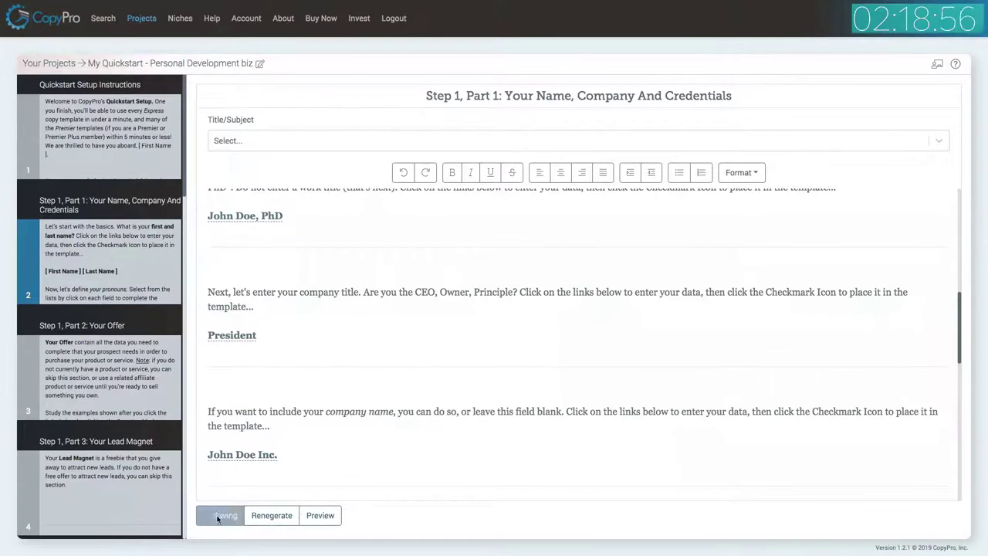
left_click(116, 378)
scroll(340, 318, "up", 4)
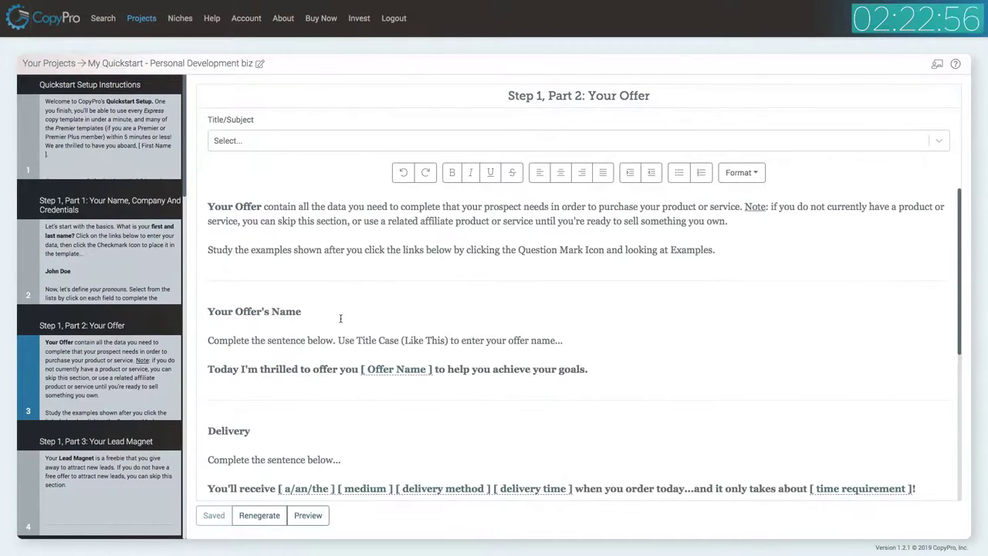
- Set the offer name to "The Doe System", save the entry and place it in the template sentence
scroll(340, 274, "down", 1)
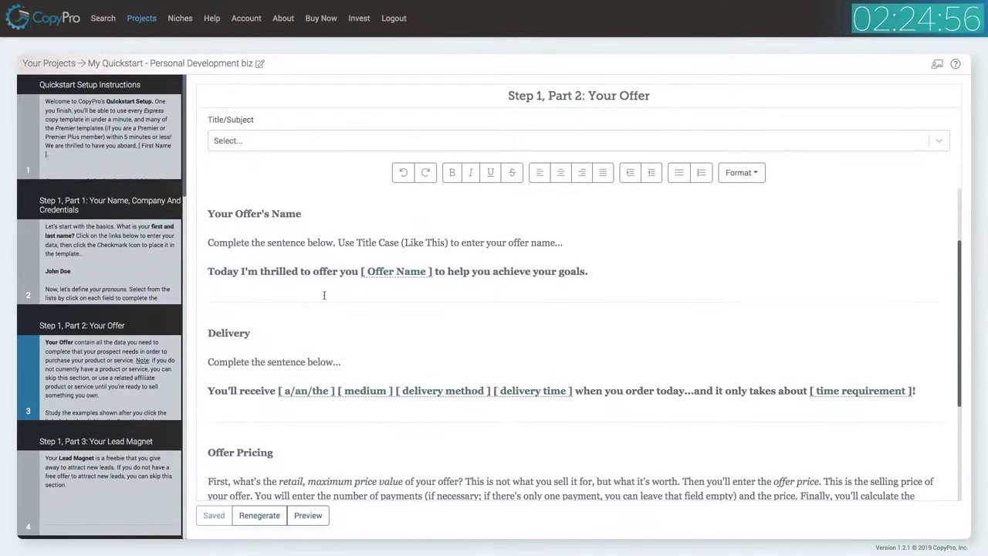
left_click(362, 99)
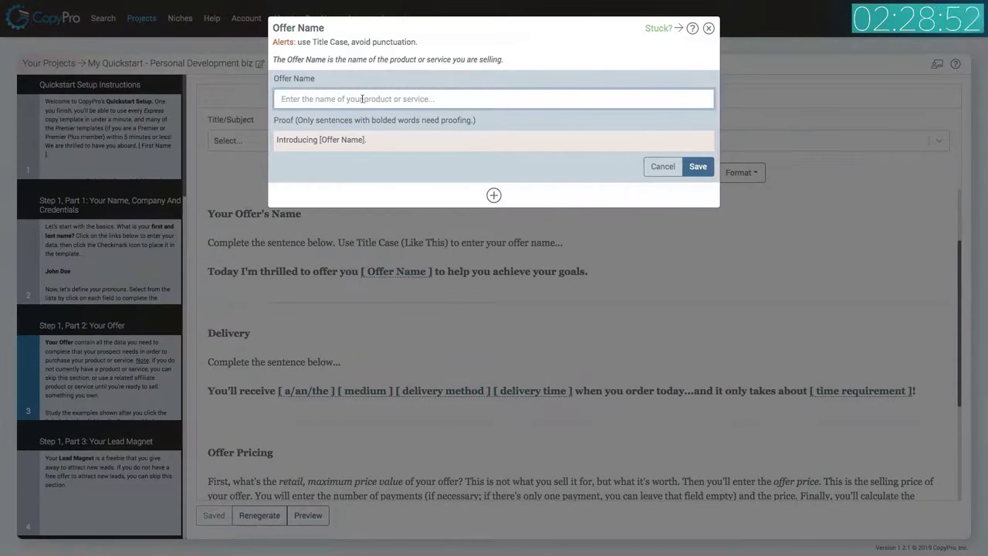
type("The D")
type("oe")
type(" System")
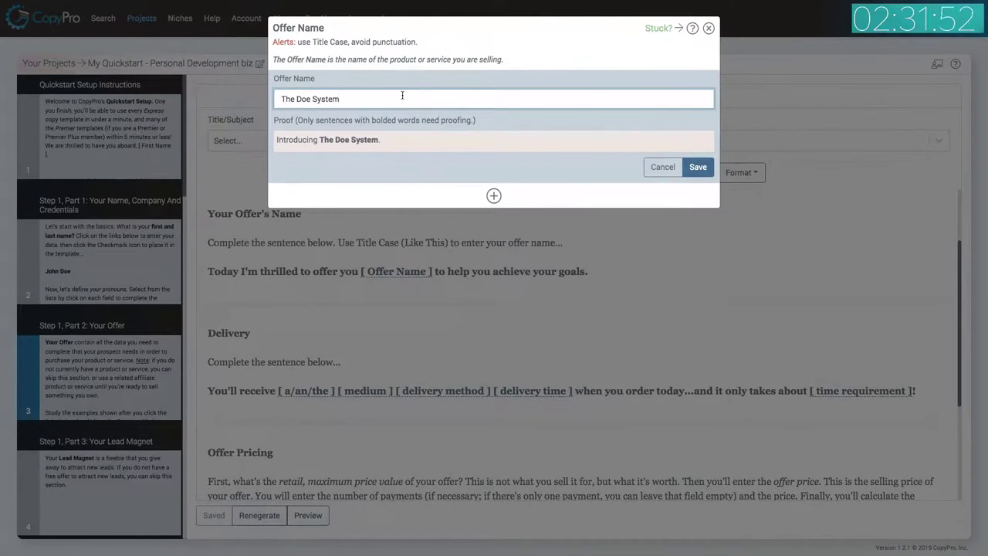
left_click(698, 167)
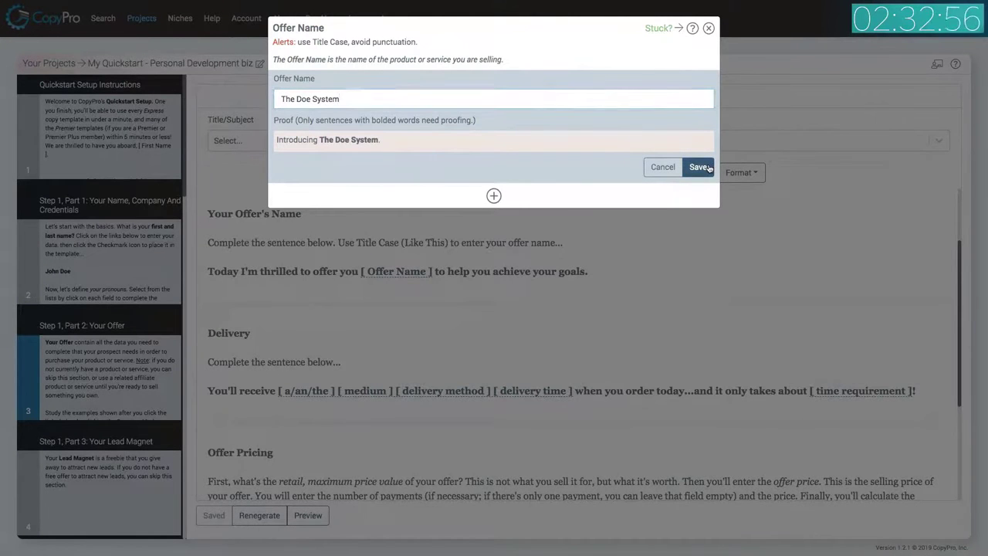
left_click(688, 83)
- Open the Offer Delivery entry and choose "a" as the article and "coaching program" as the medium
scroll(378, 290, "down", 1)
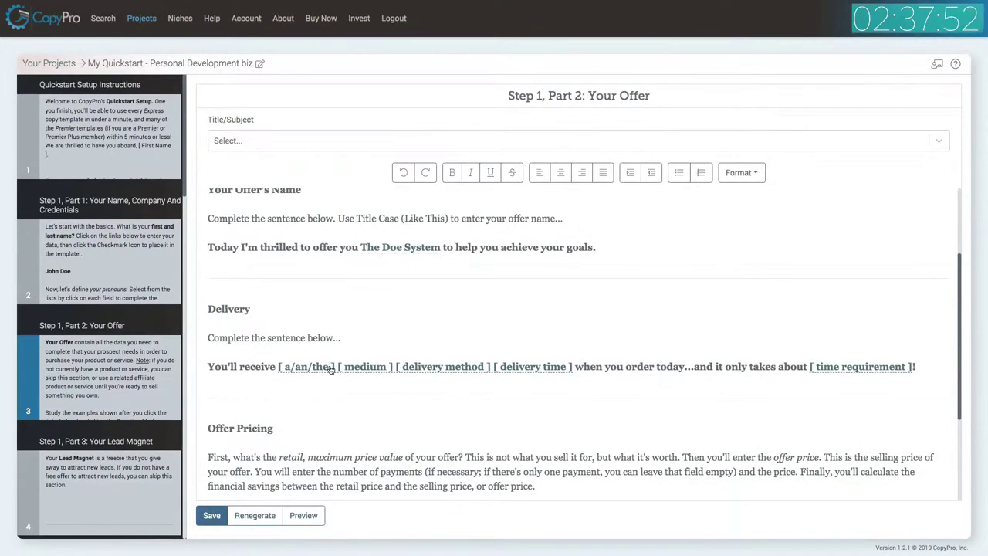
left_click(330, 369)
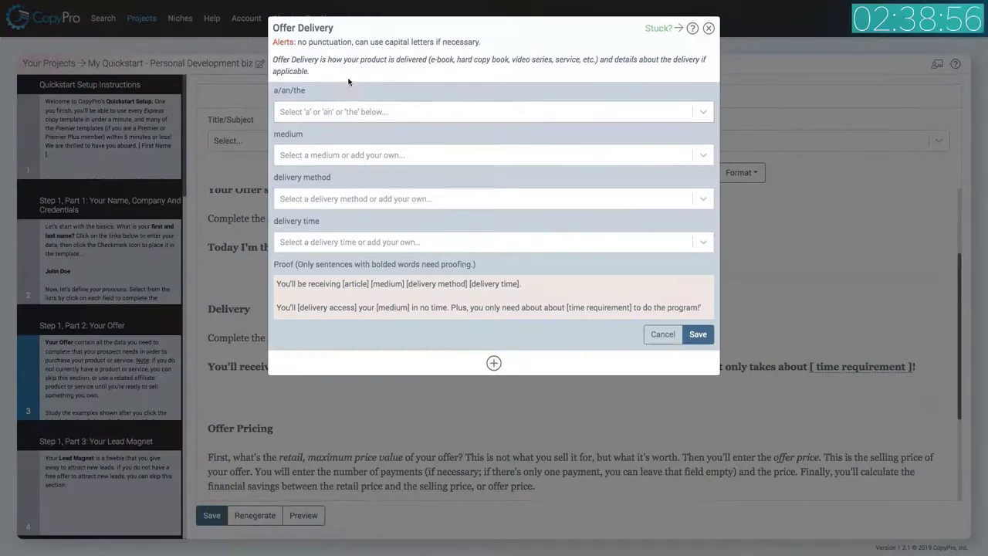
left_click(328, 111)
left_click(308, 144)
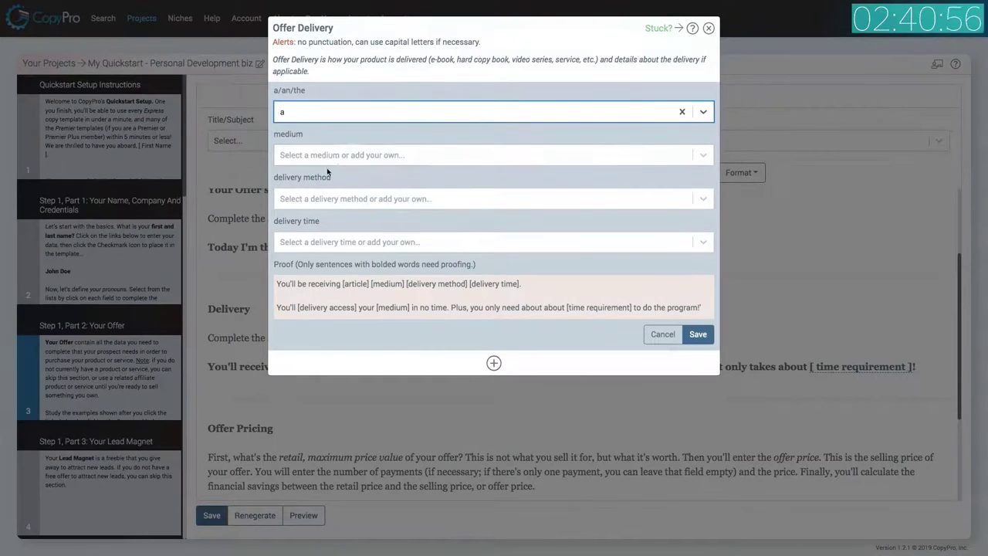
left_click(334, 159)
left_click(342, 204)
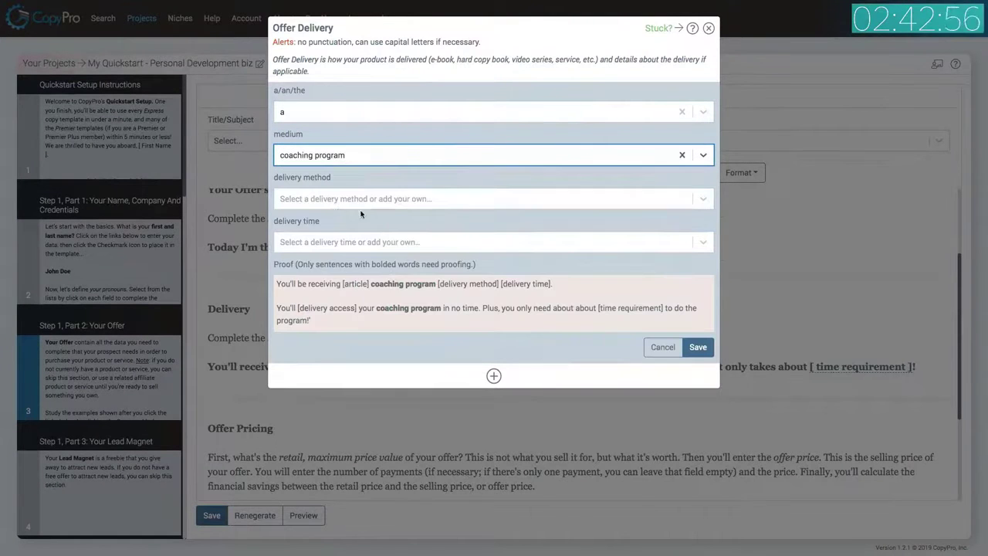
- Choose delivery method "that you download direct to your computer with a simple click of your mouse" and time "immediately", save and place the entry
left_click(330, 199)
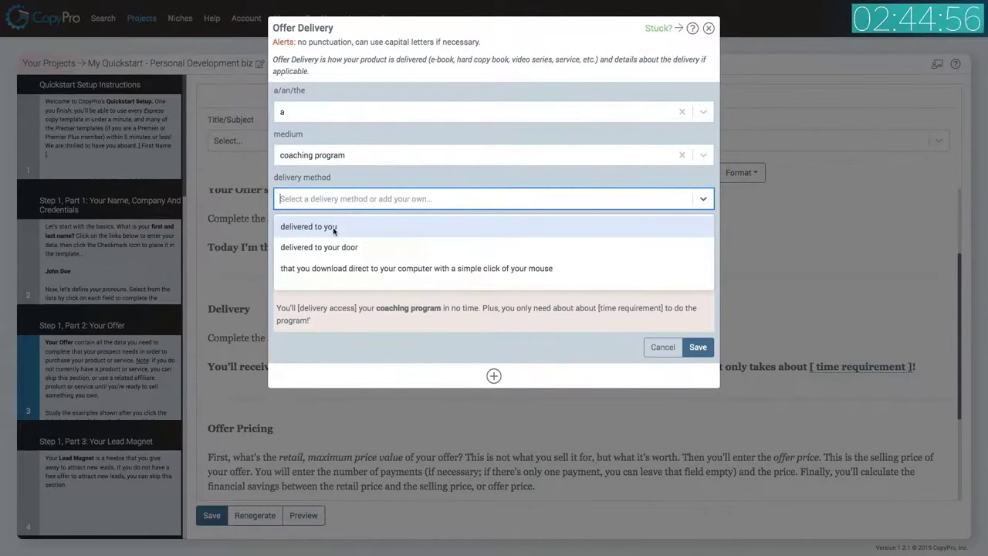
left_click(416, 267)
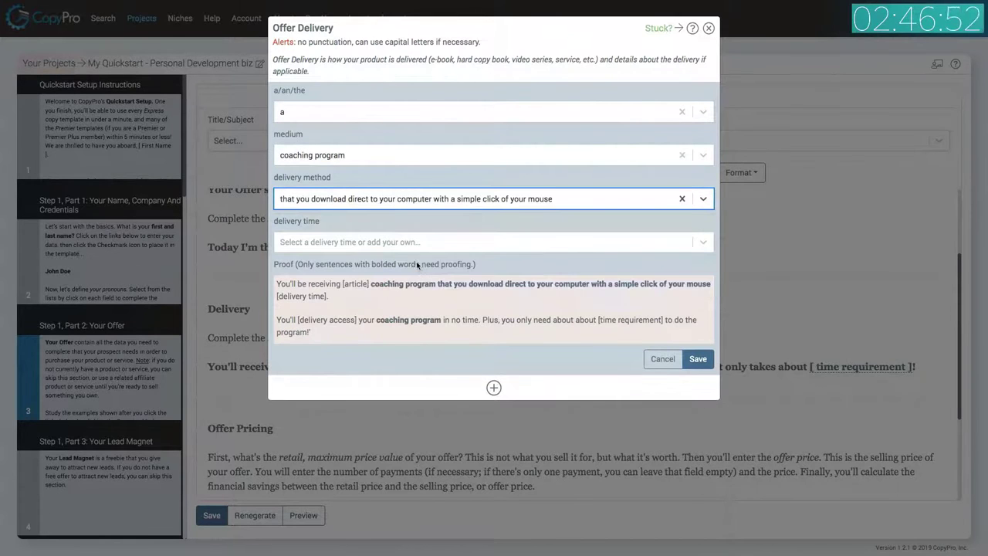
left_click(375, 247)
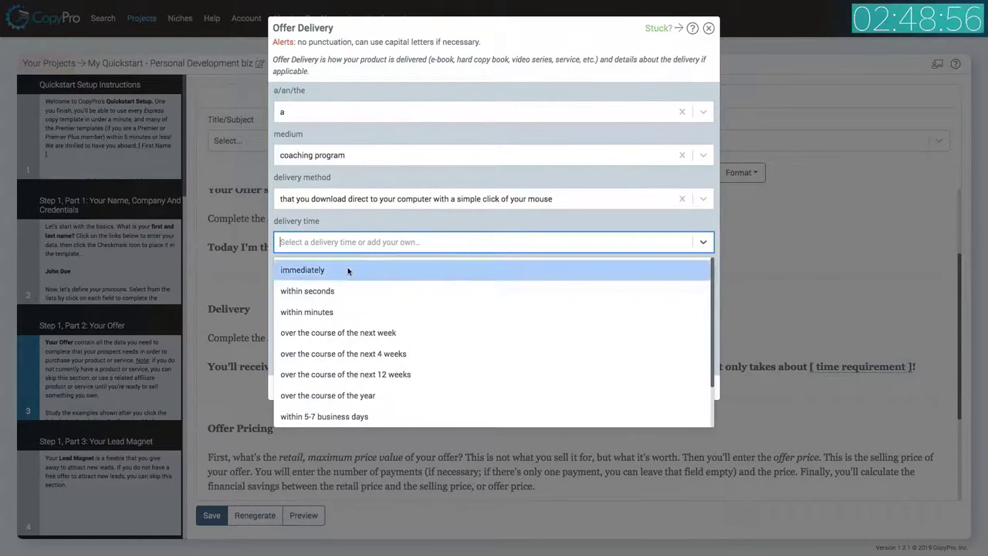
left_click(348, 270)
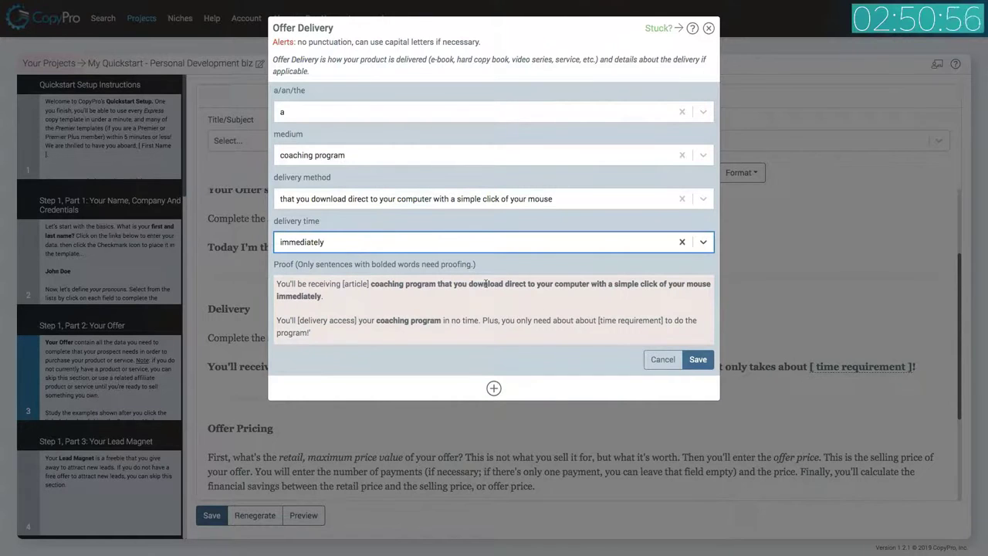
left_click(696, 359)
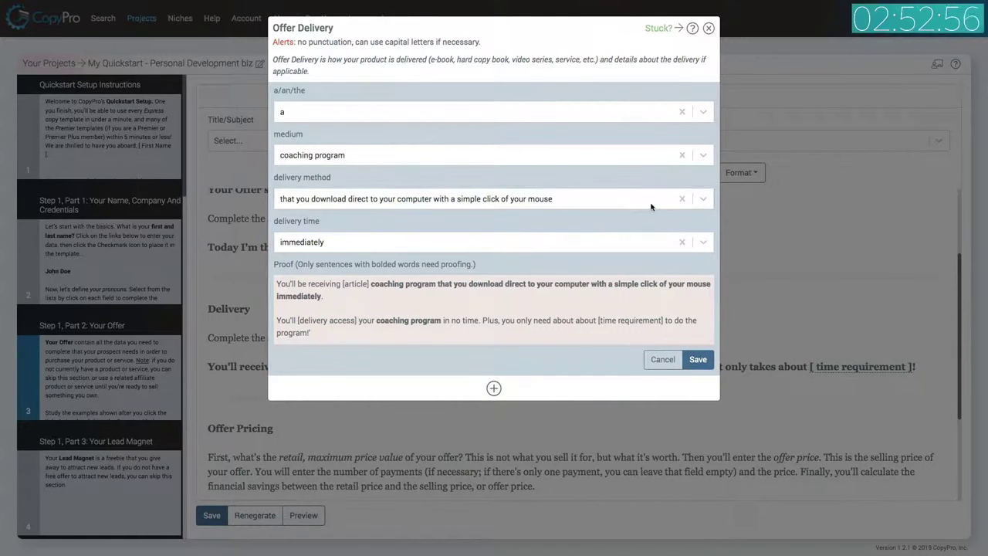
left_click(688, 94)
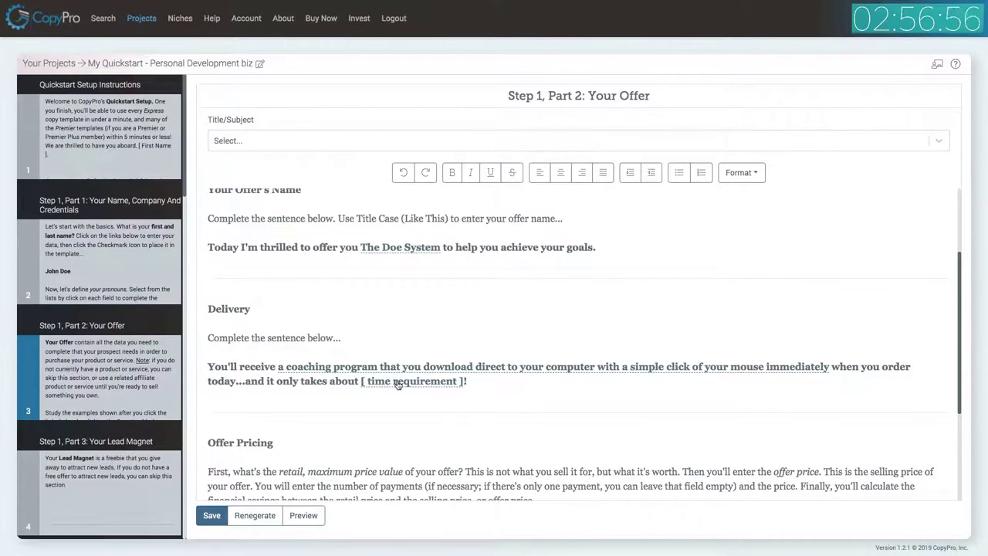
- Set the offer's time requirement to "2 hours a week", save the entry and place it in the delivery sentence
left_click(397, 382)
left_click(359, 95)
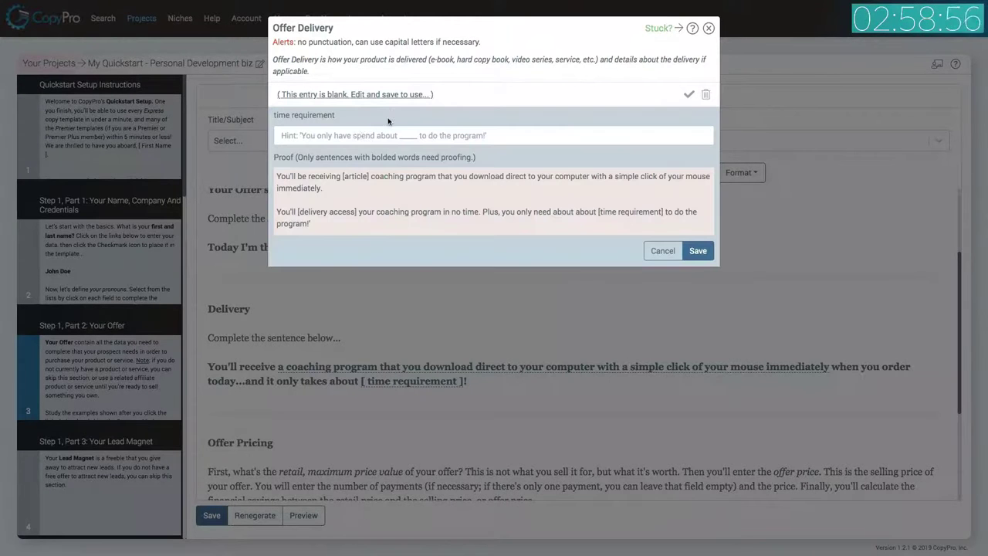
left_click(358, 136)
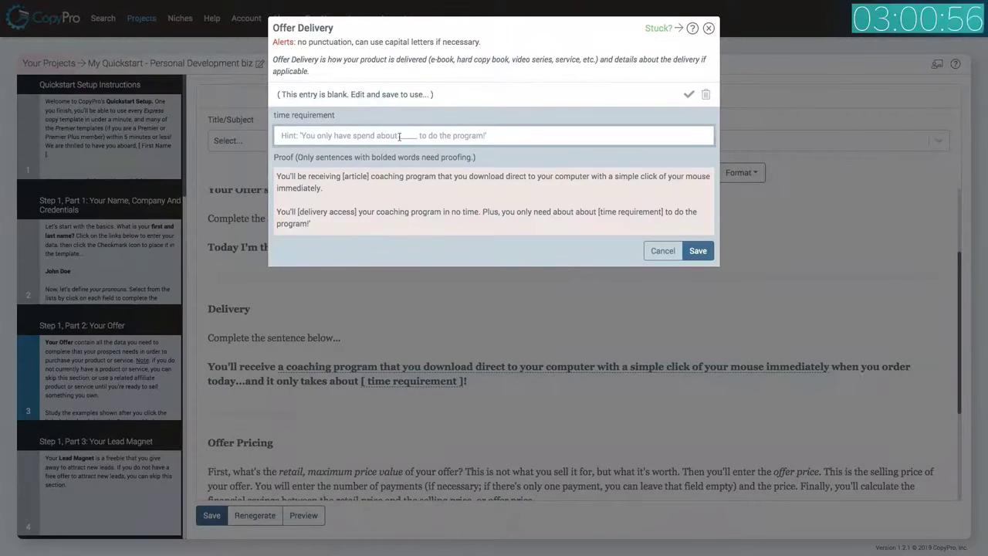
type("2 hours a day")
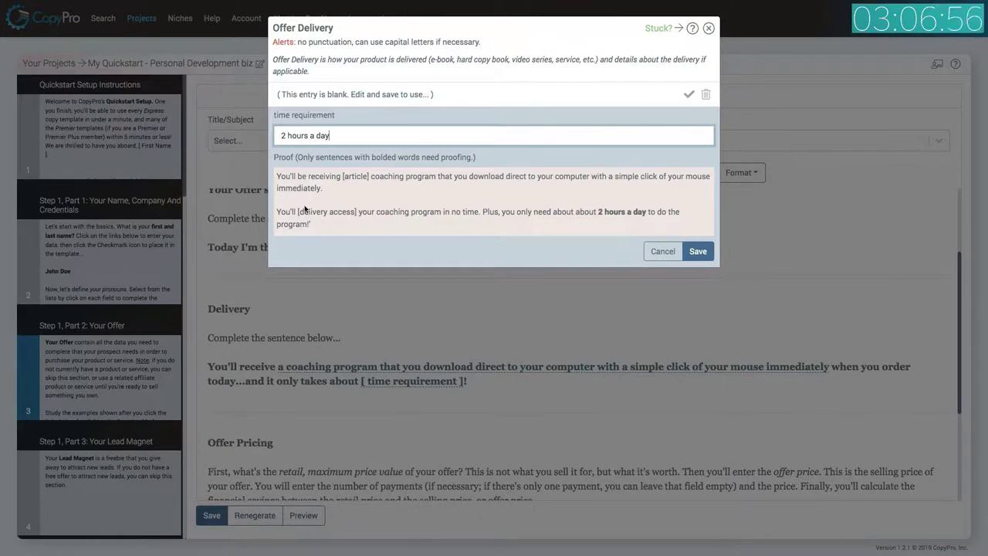
type("week")
left_click(697, 251)
left_click(687, 95)
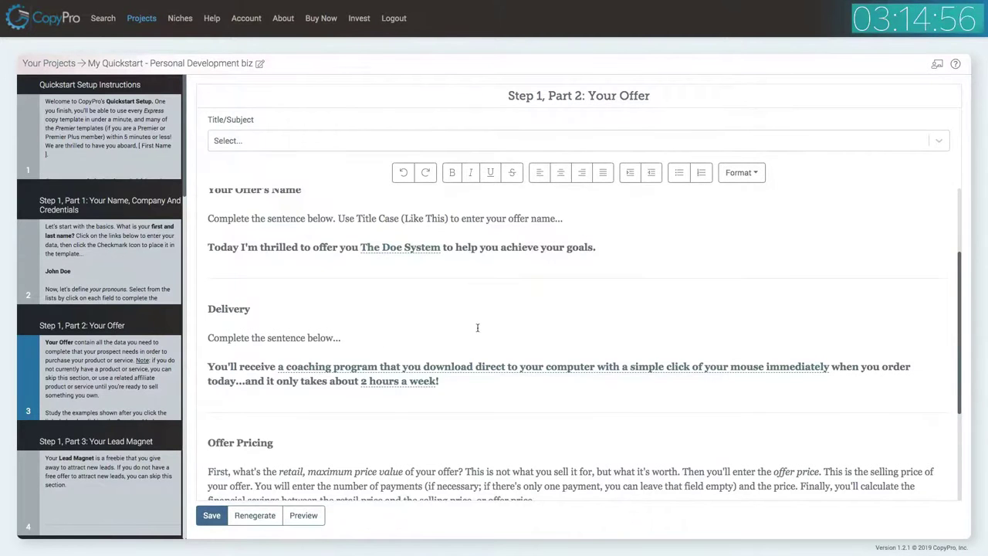
- Set the offer's retail value to "$500", save the entry and place it in the Offer Pricing sentence
scroll(477, 327, "down", 2)
scroll(480, 329, "down", 1)
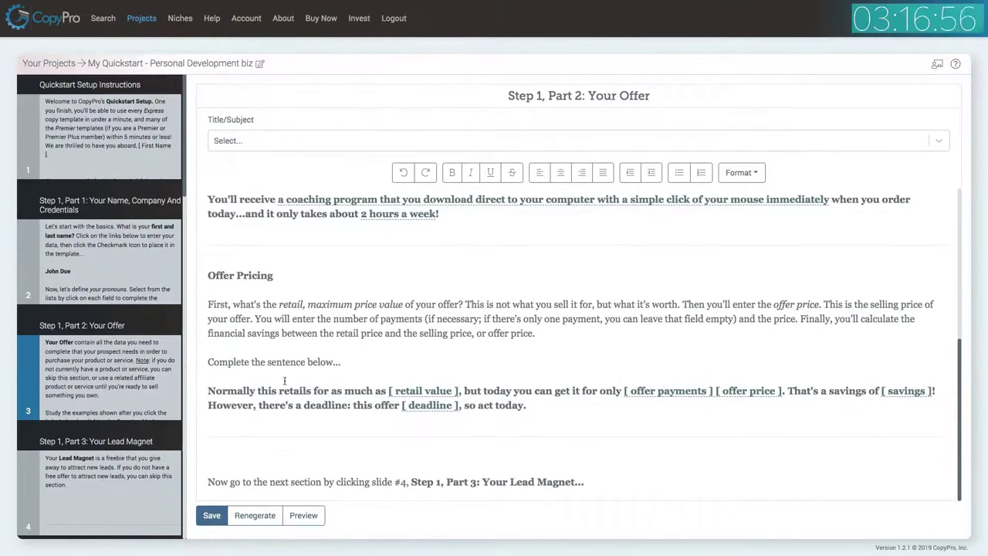
left_click(423, 391)
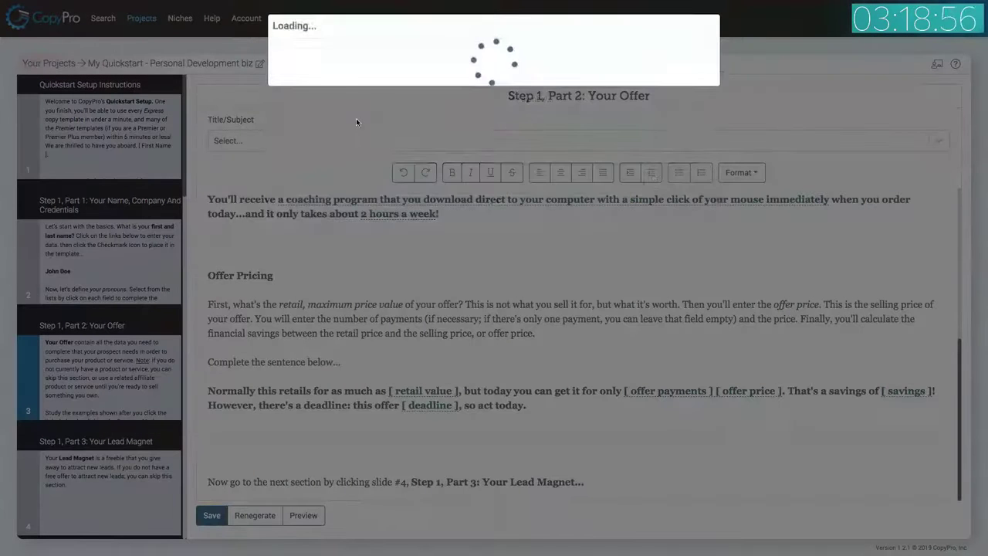
type("$500")
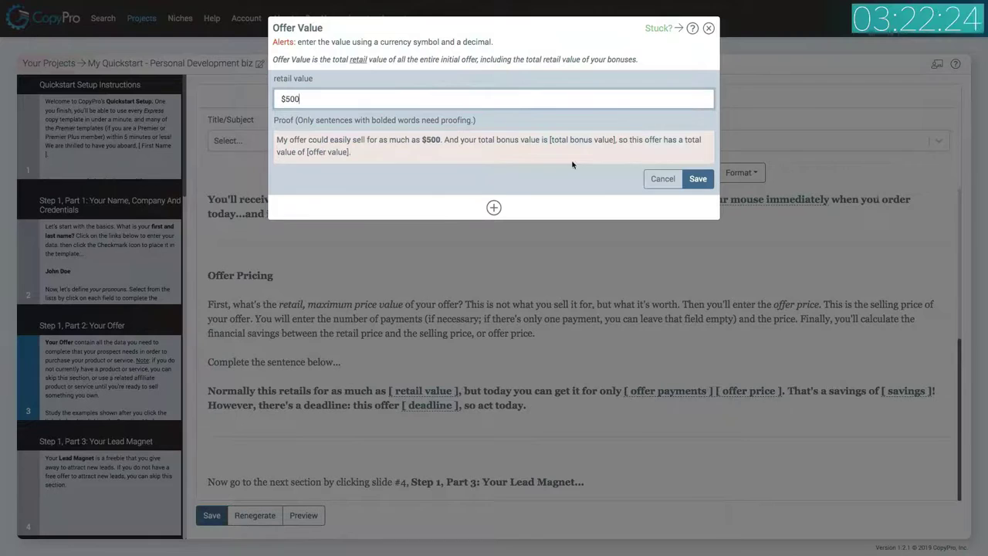
left_click(697, 178)
left_click(697, 178)
left_click(688, 83)
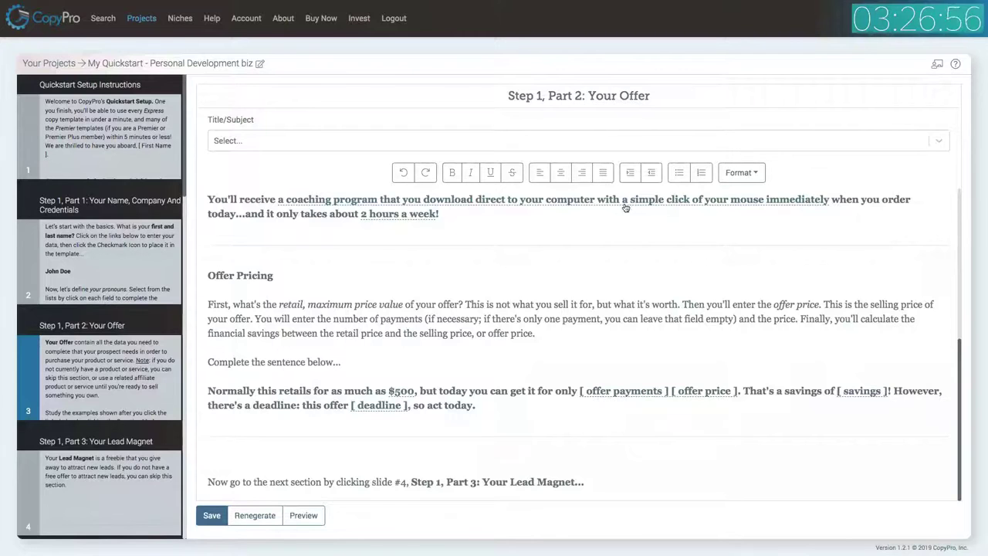
- Set the offer payments to "1 payment of only" and the offer price to "$99", save the entry and place it in the pricing sentence
left_click(618, 391)
left_click(389, 126)
left_click(368, 149)
left_click(376, 166)
type("$99")
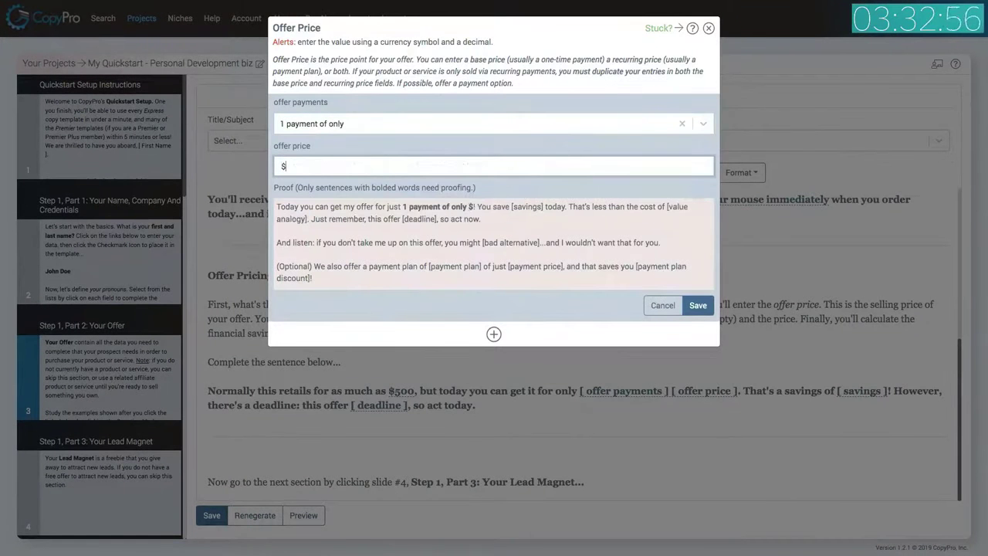
left_click(698, 305)
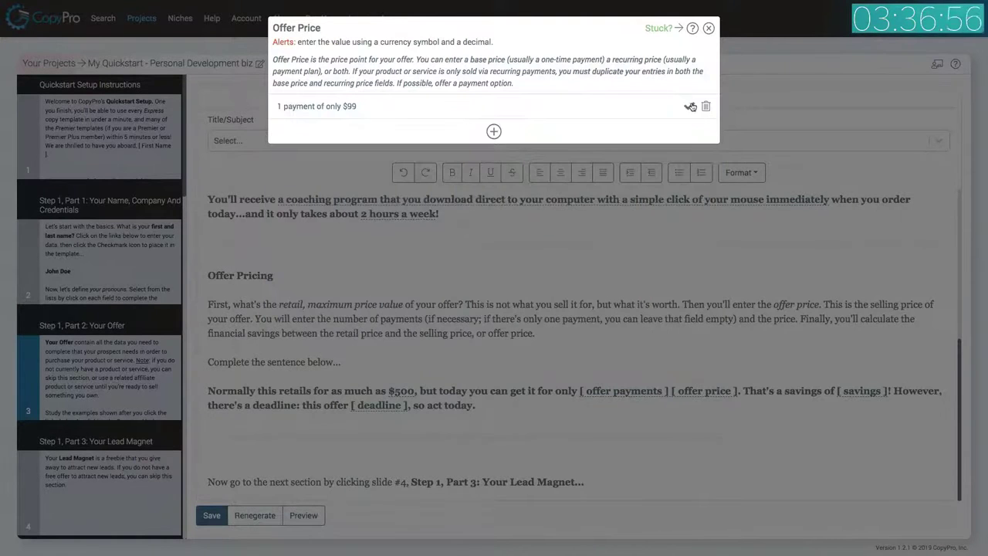
left_click(690, 107)
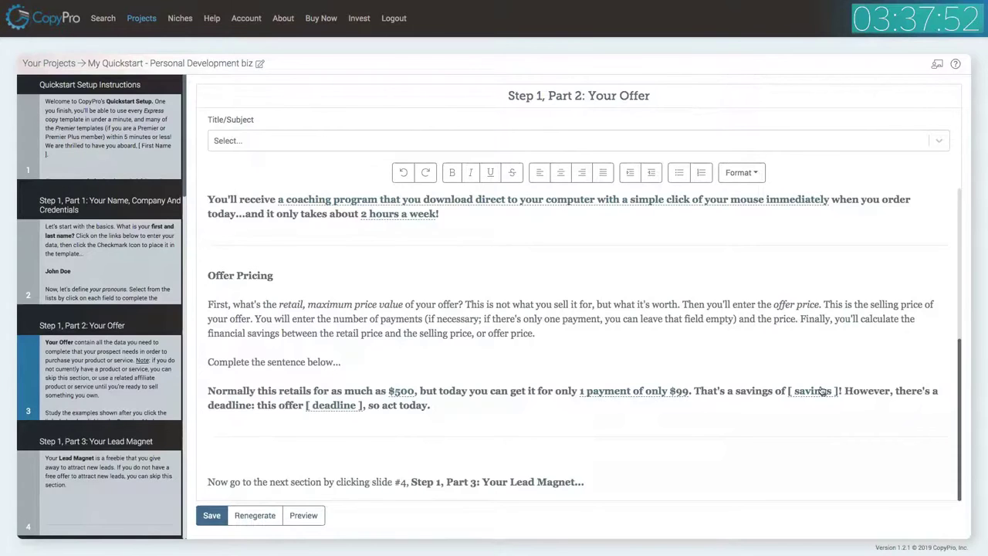
- Set the offer's savings to "over $400", save the entry and place it in the pricing sentence
left_click(822, 391)
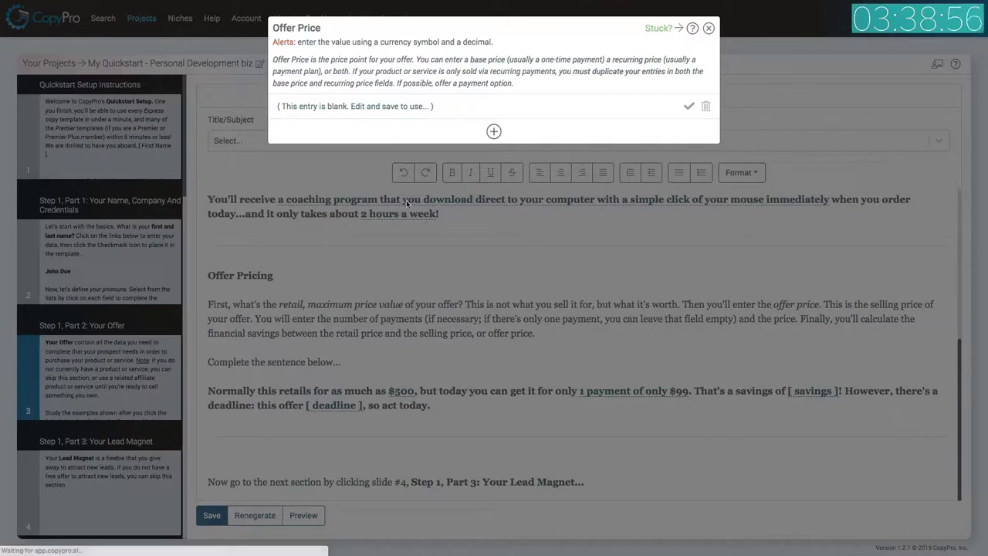
left_click(369, 107)
left_click(346, 148)
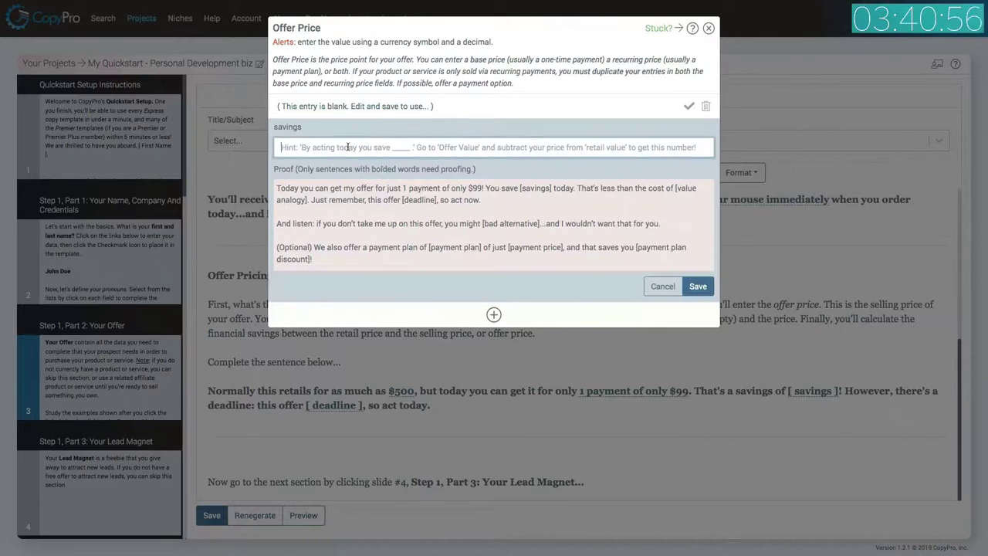
type("over ")
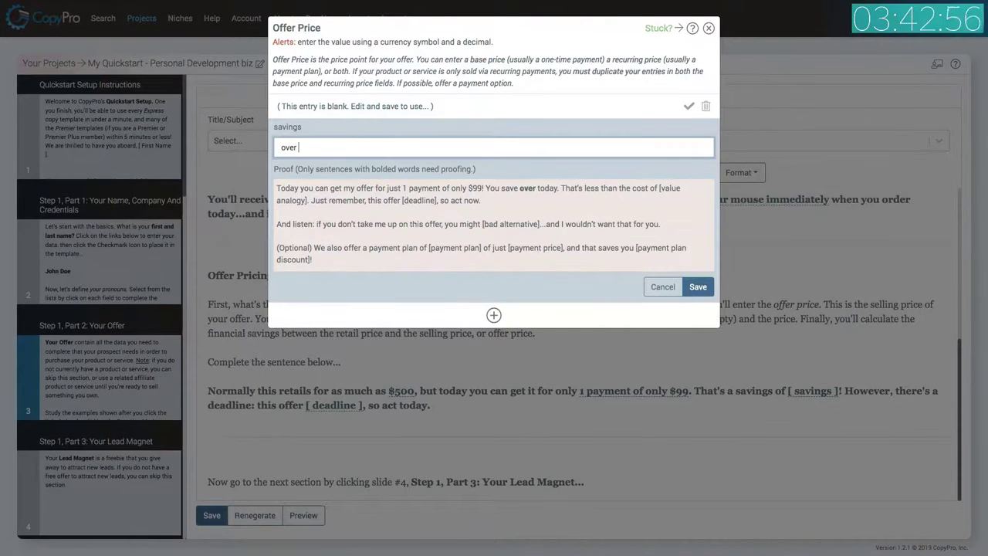
type("$400")
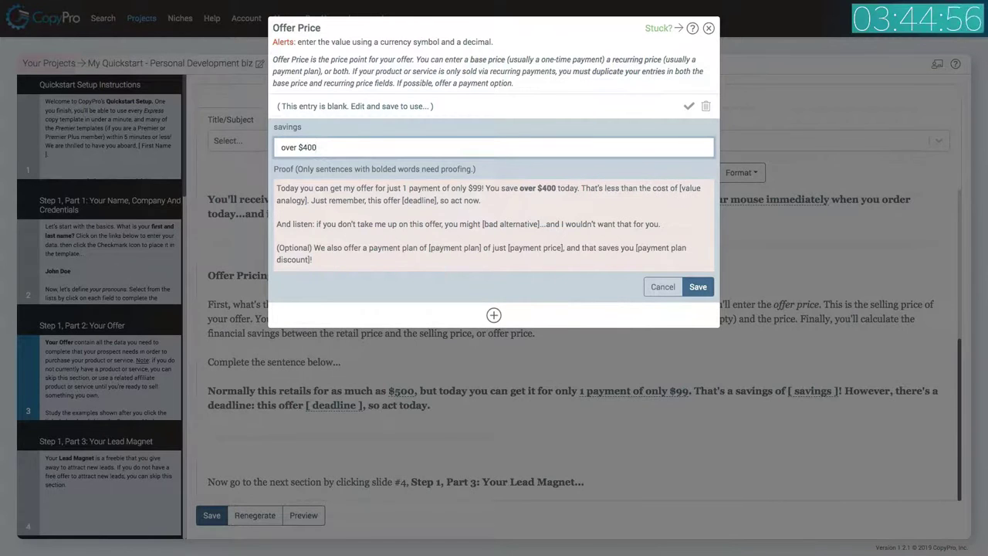
left_click(696, 286)
left_click(689, 107)
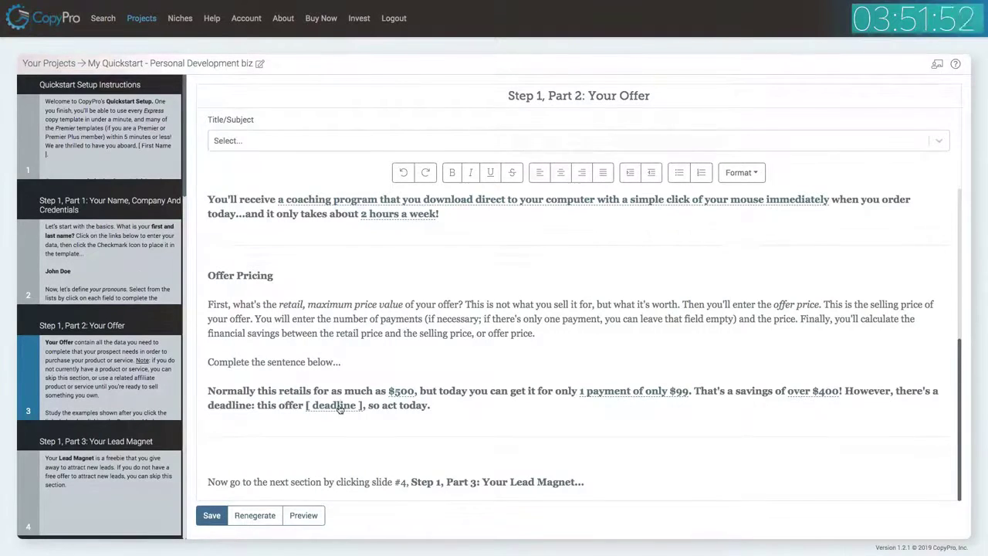
- Set the offer's deadline to "ends tomorrow at midnight", save the entry and place it in the pricing sentence
left_click(339, 409)
left_click(402, 108)
left_click(363, 146)
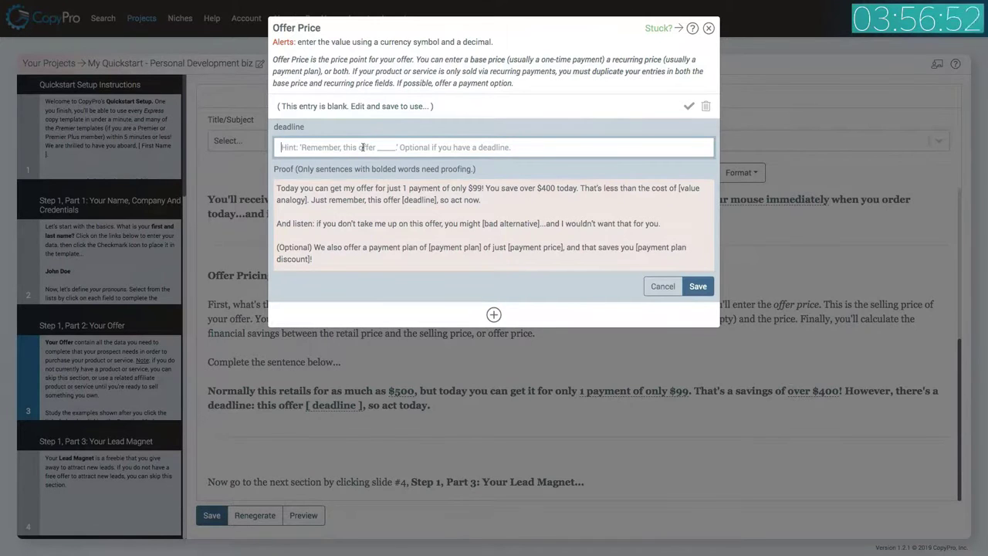
type("ends ")
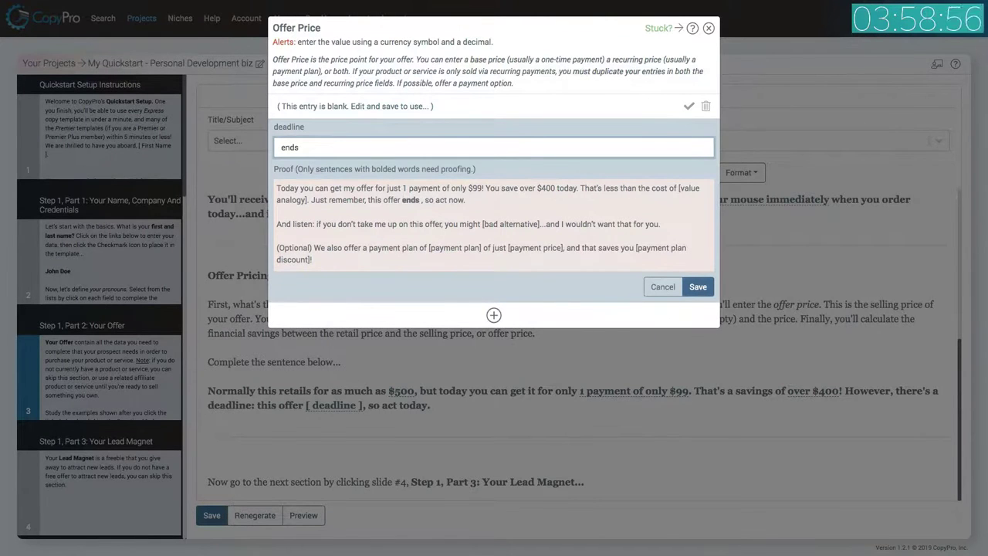
type("tomo")
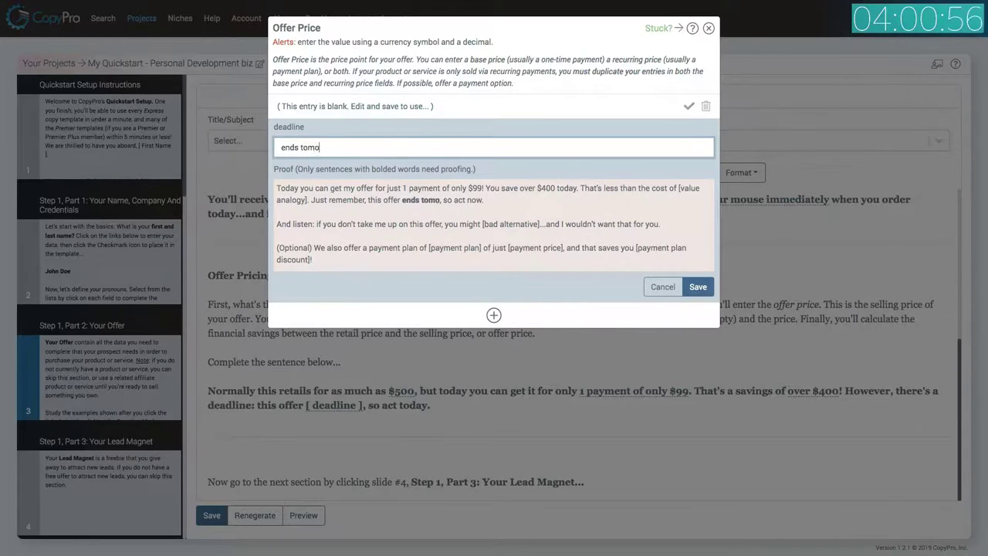
type("rrow at midnigh")
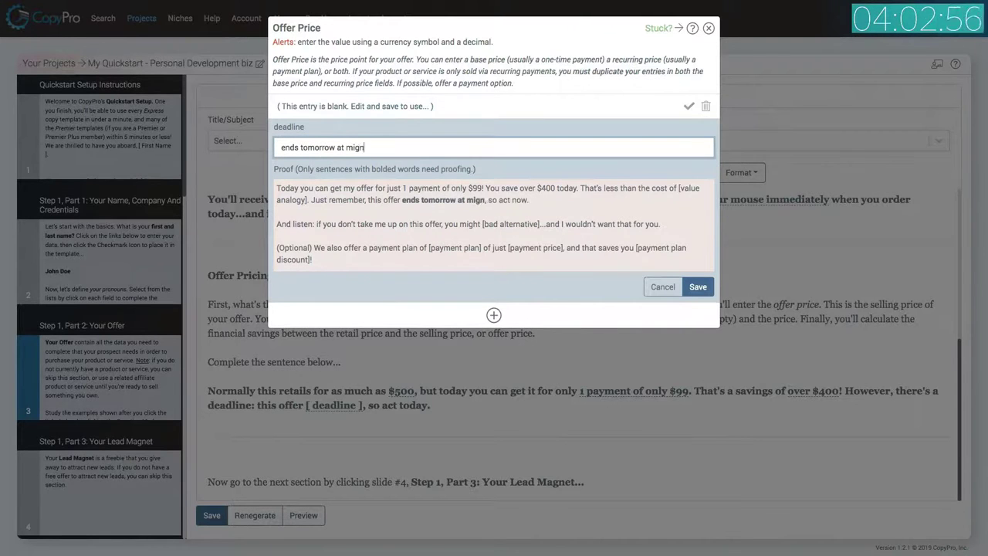
type("t")
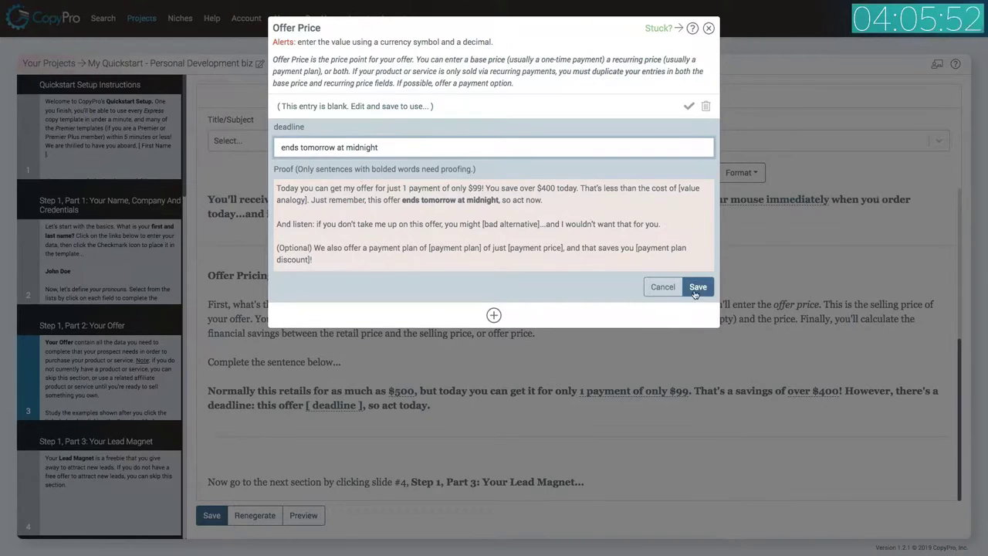
left_click(694, 294)
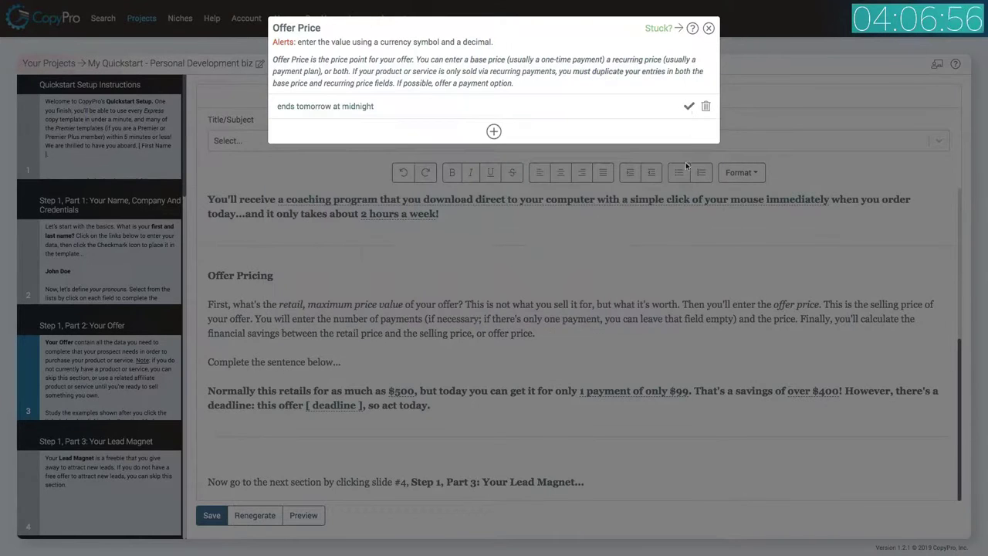
left_click(689, 106)
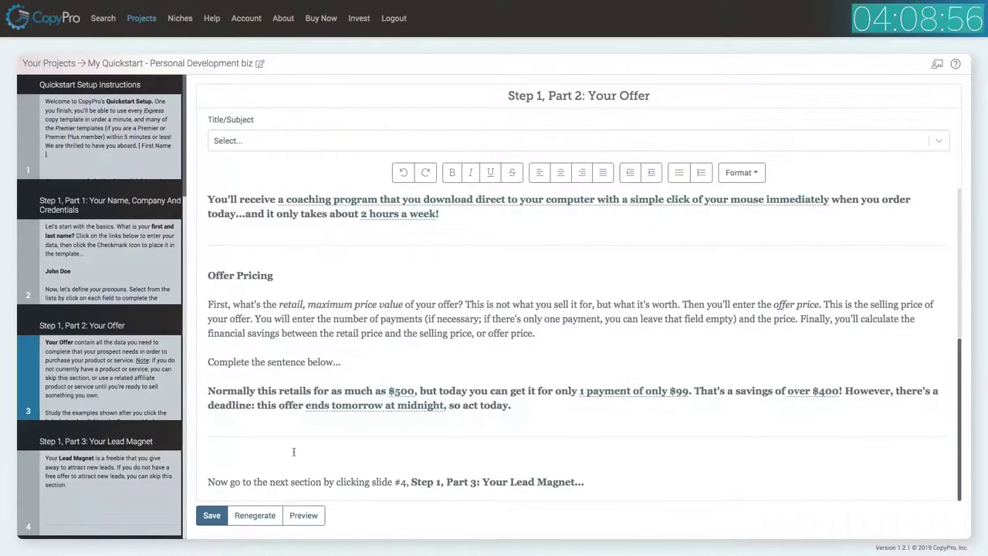
- Save the Your Offer section and open slide 4, "Step 1, Part 3: Your Lead Magnet"
left_click(216, 515)
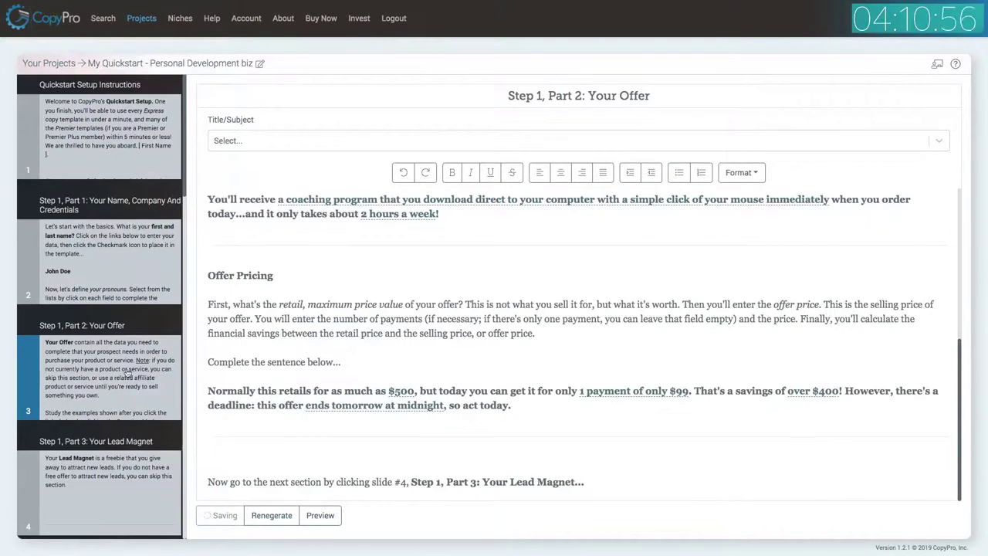
scroll(143, 342, "down", 4)
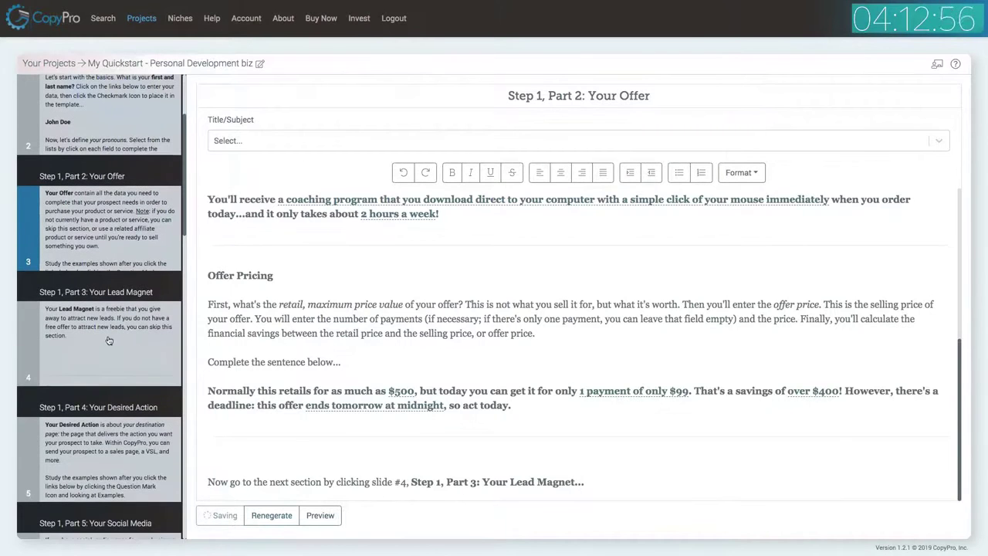
left_click(108, 342)
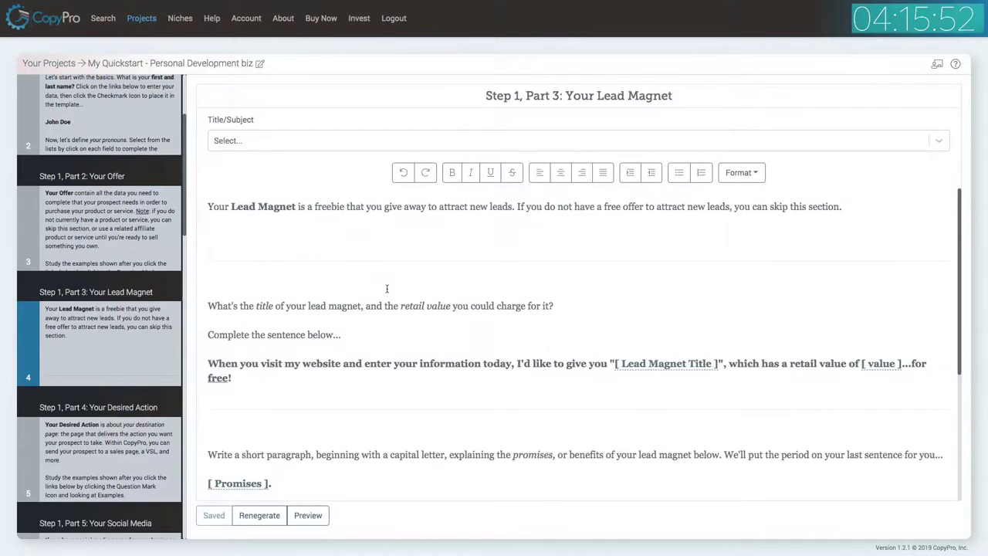
- Set the Lead Magnet Title to "5 Tips For More Confidence", save the entry and place it in the template sentence
scroll(386, 289, "down", 1)
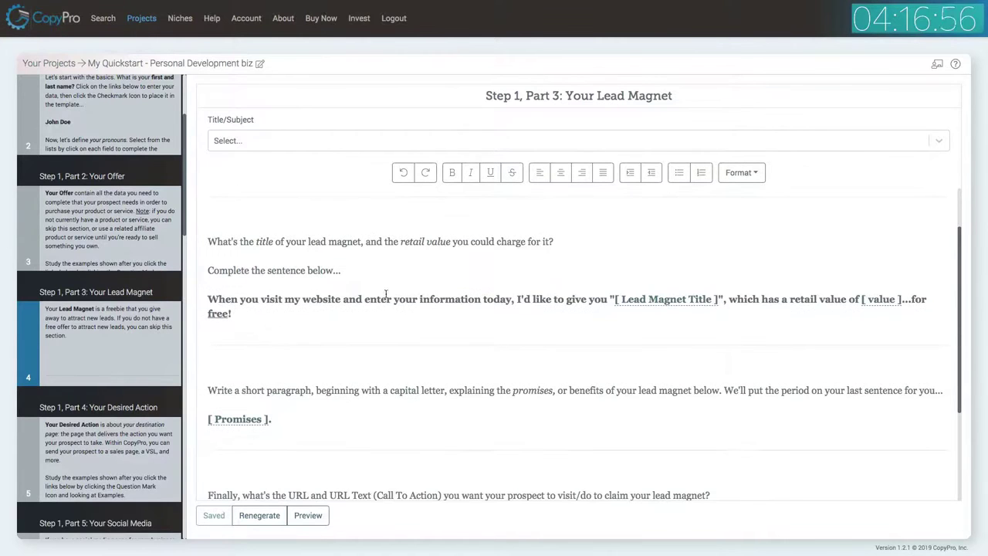
left_click(642, 303)
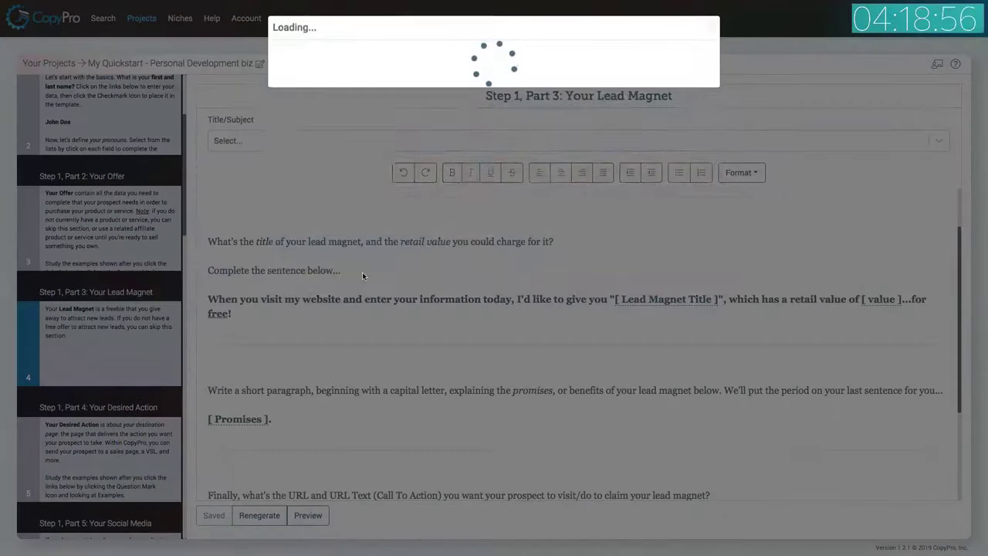
left_click(326, 126)
type("5")
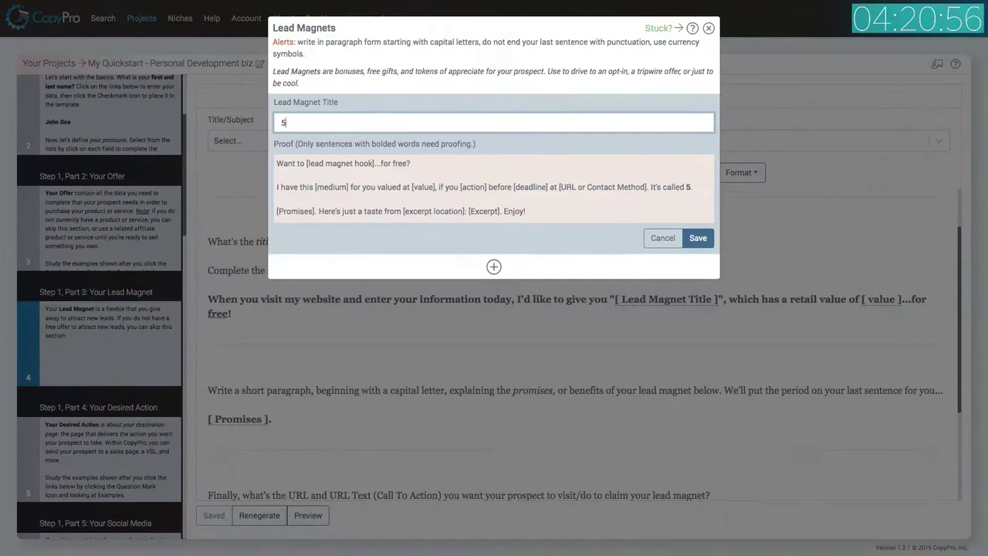
type(" Tips For ")
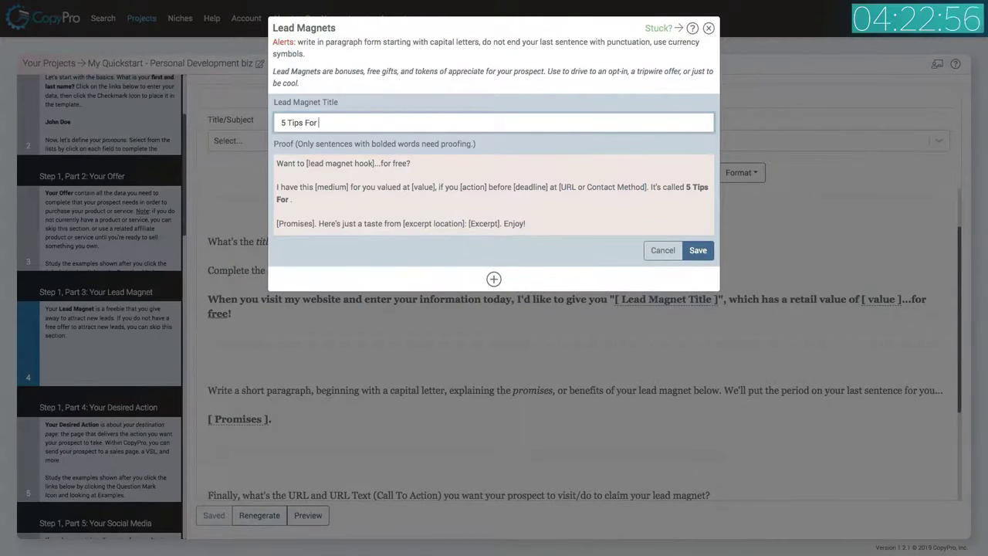
type("More Confidence")
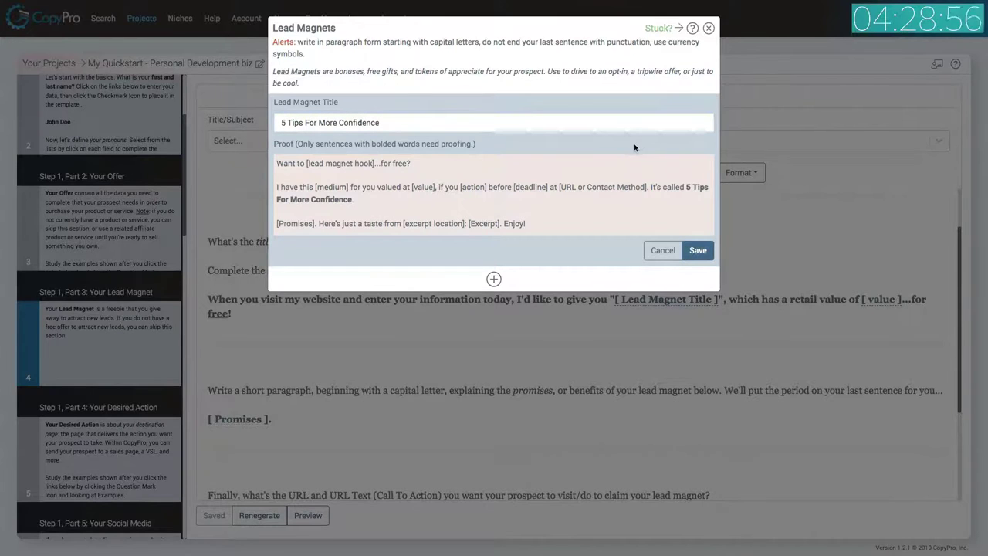
key("Return")
left_click(688, 107)
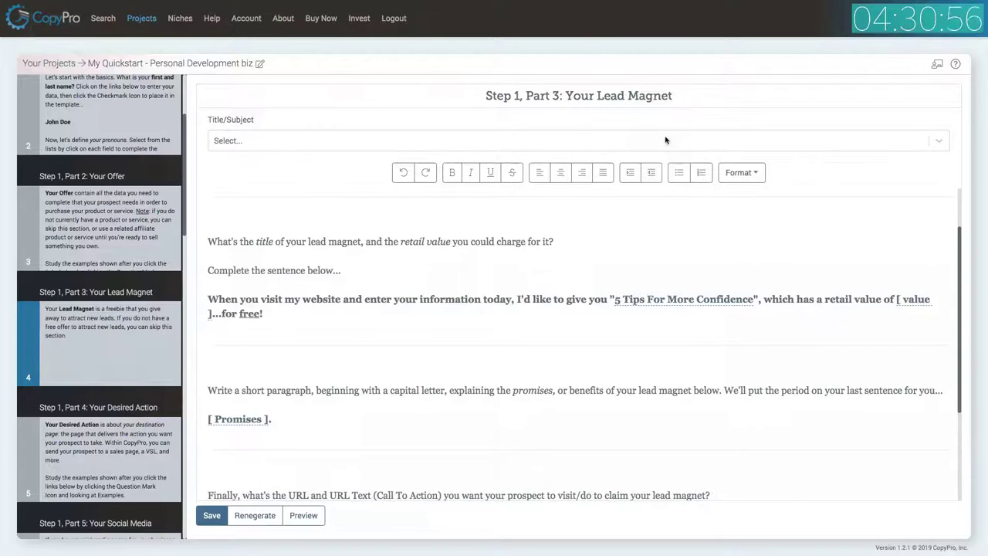
- Set the lead magnet's retail value to "$27", save the entry and place it in the template sentence
scroll(489, 224, "down", 3)
scroll(491, 225, "up", 1)
scroll(639, 290, "up", 1)
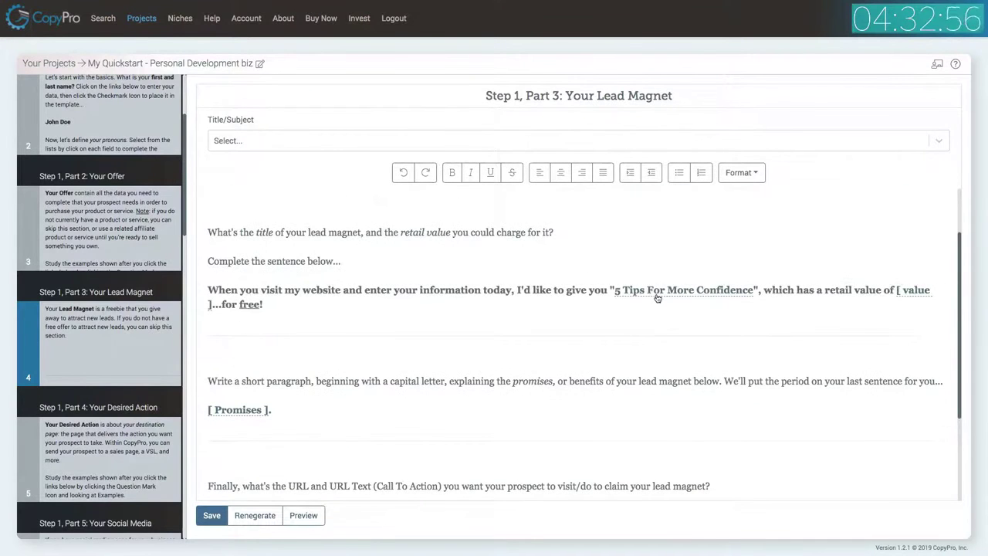
left_click(919, 293)
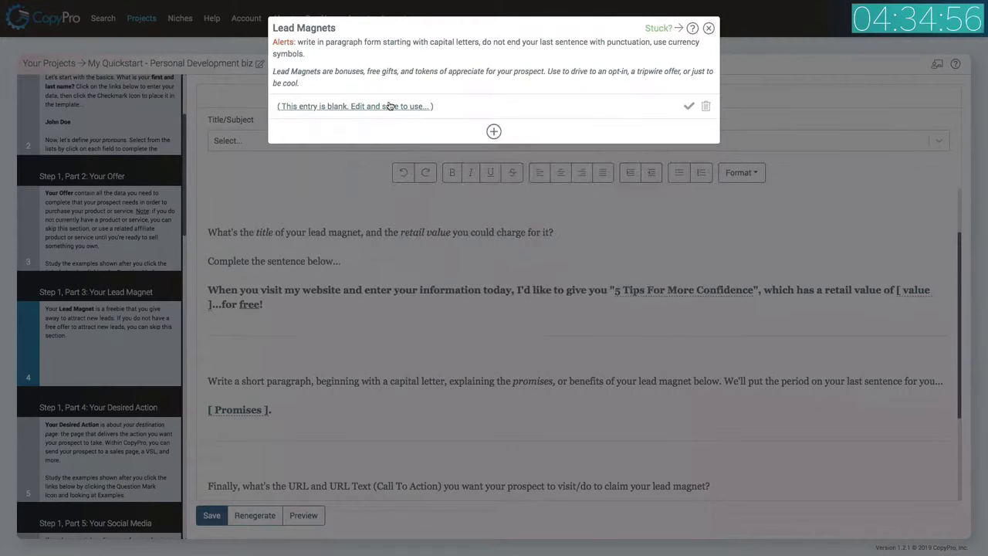
left_click(349, 106)
type("$27")
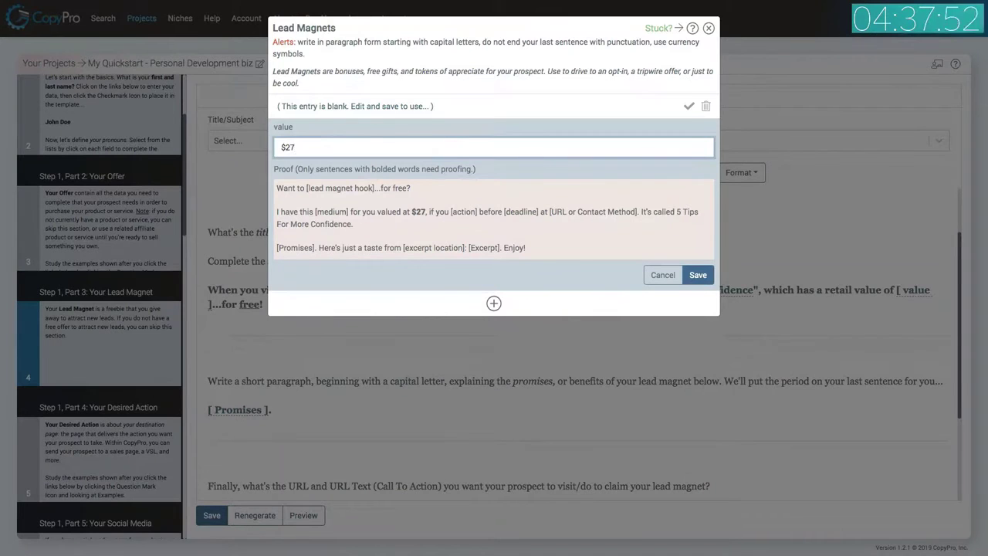
left_click(698, 275)
left_click(688, 106)
- Set Promises to "I'll help you overcome social anxiety, increase your natural charisma, and learn how to meet more influencers", save and place it in the template
scroll(304, 310, "down", 1)
left_click(232, 386)
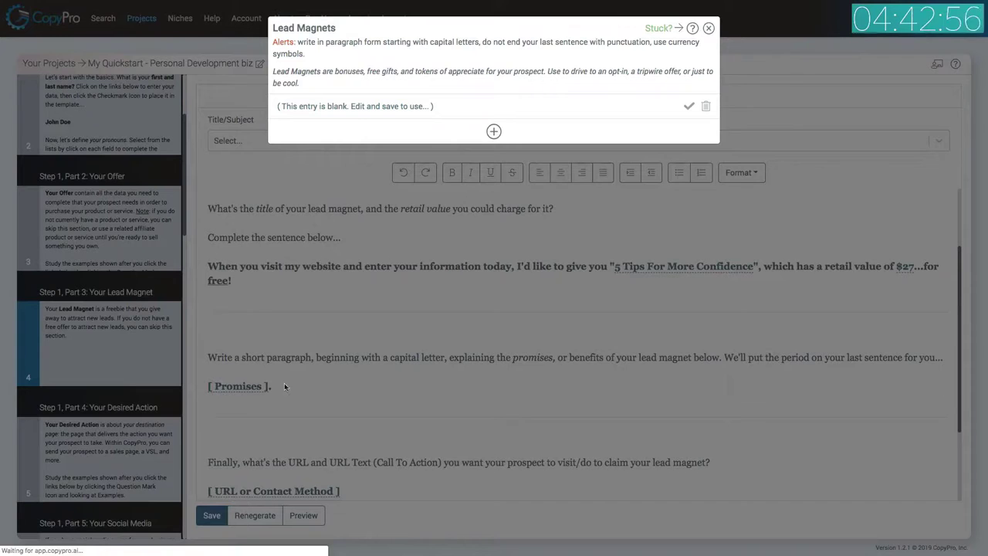
left_click(358, 109)
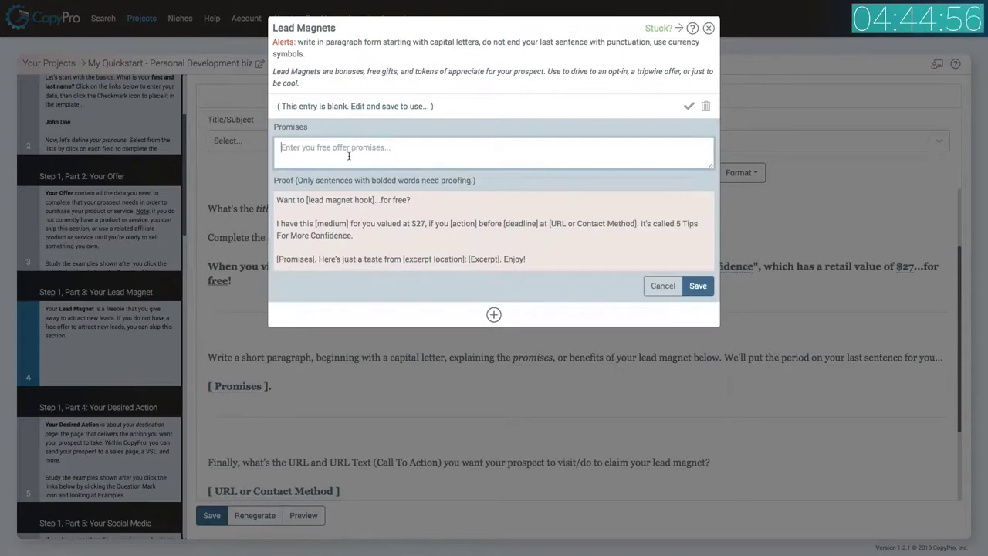
type("I'll hel;")
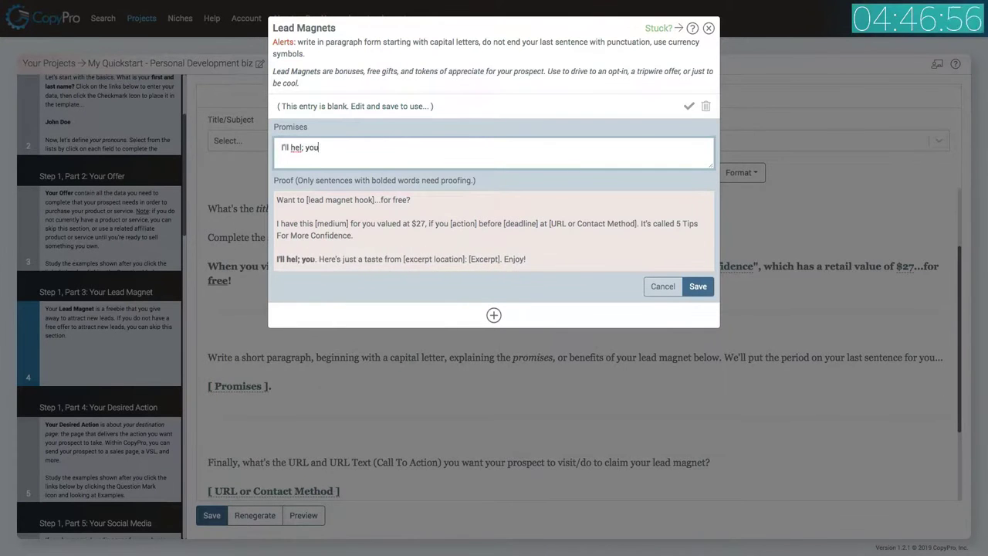
key("BackSpace")
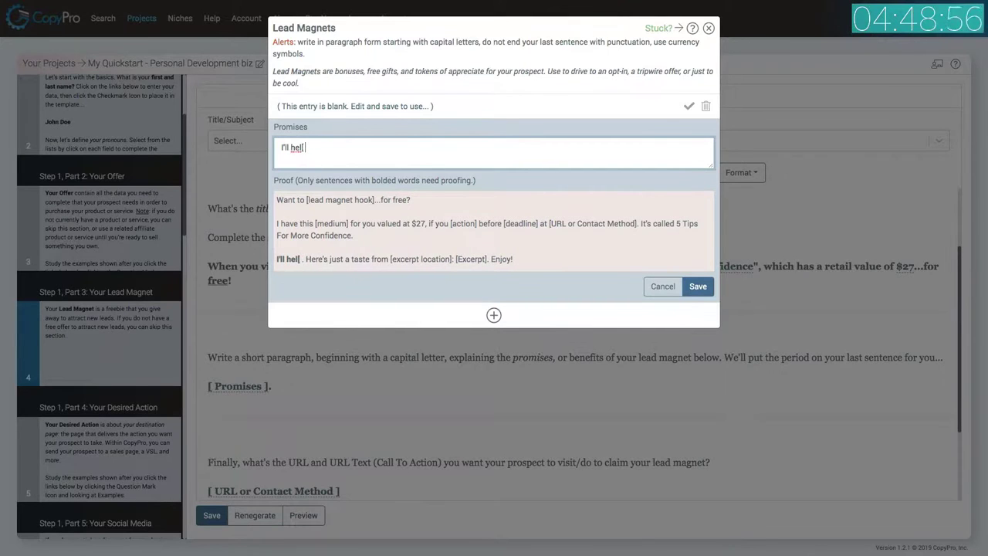
type("p you")
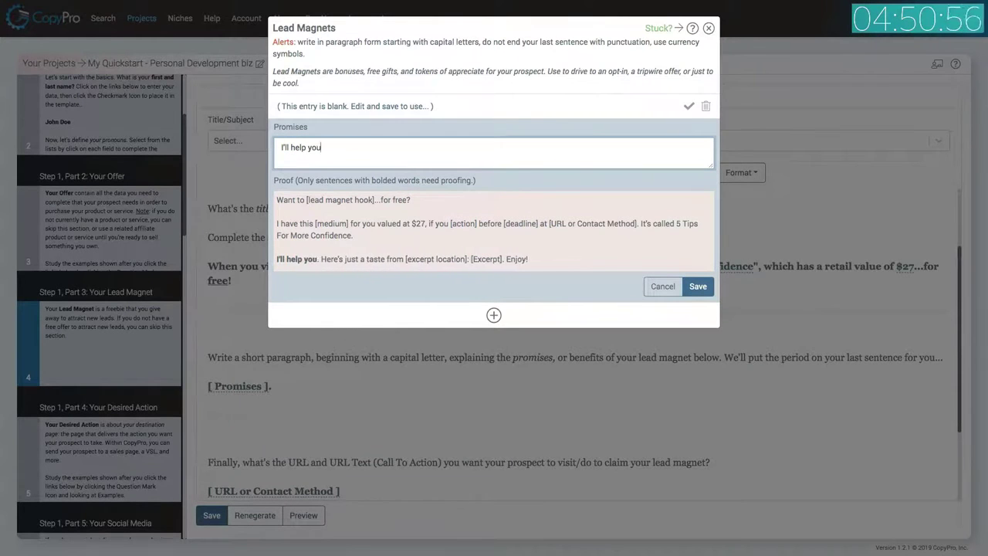
type(" overcome")
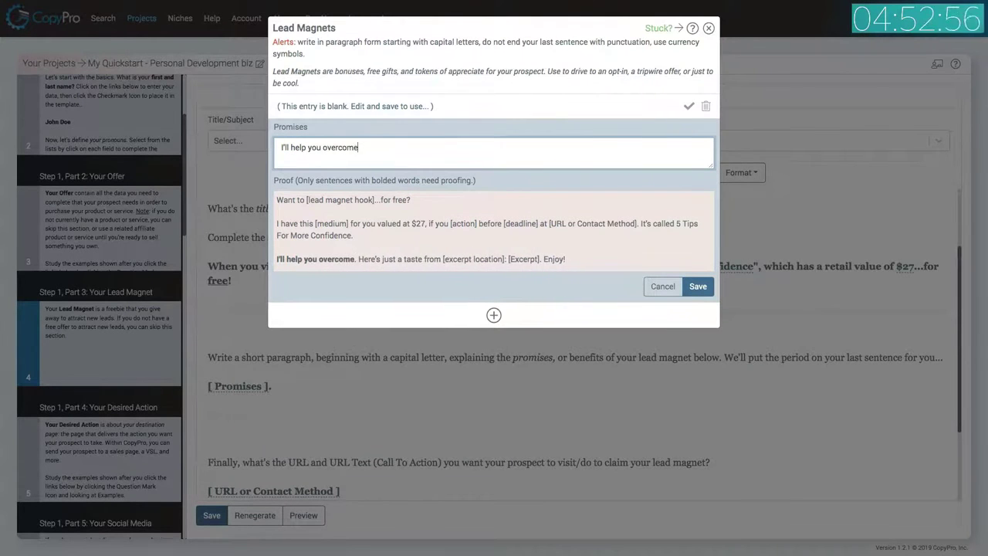
type(" social e")
key("BackSpace")
type("anxiety,")
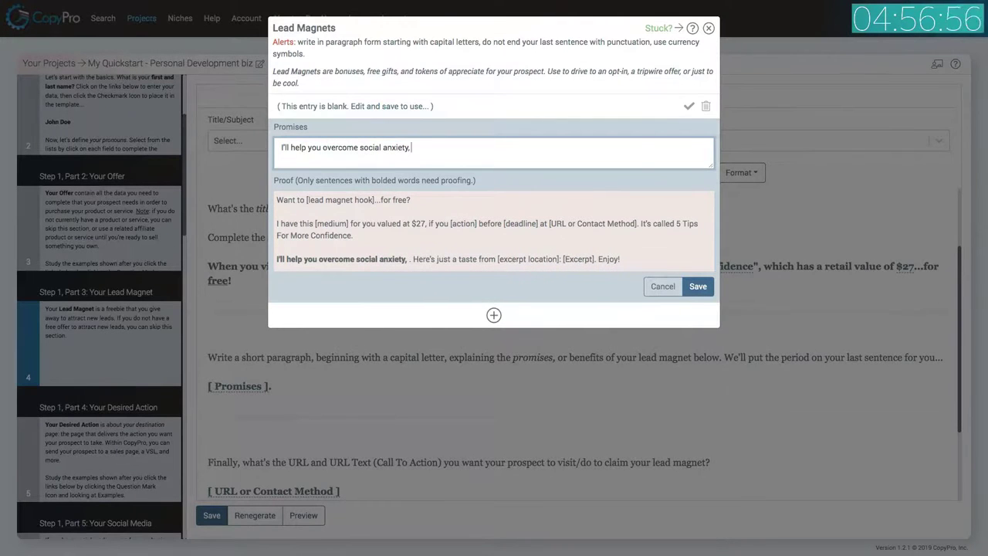
type(" increase y")
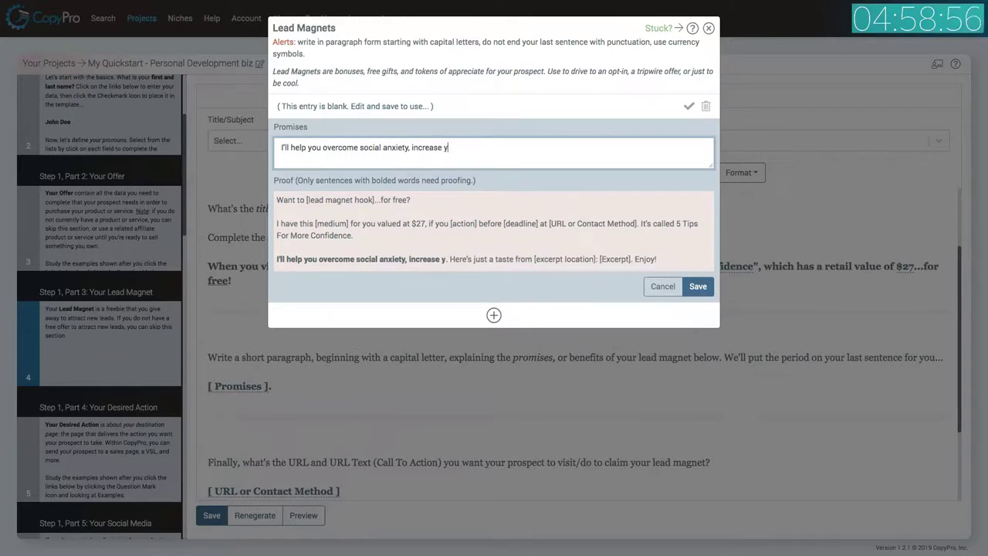
type("our natural ch")
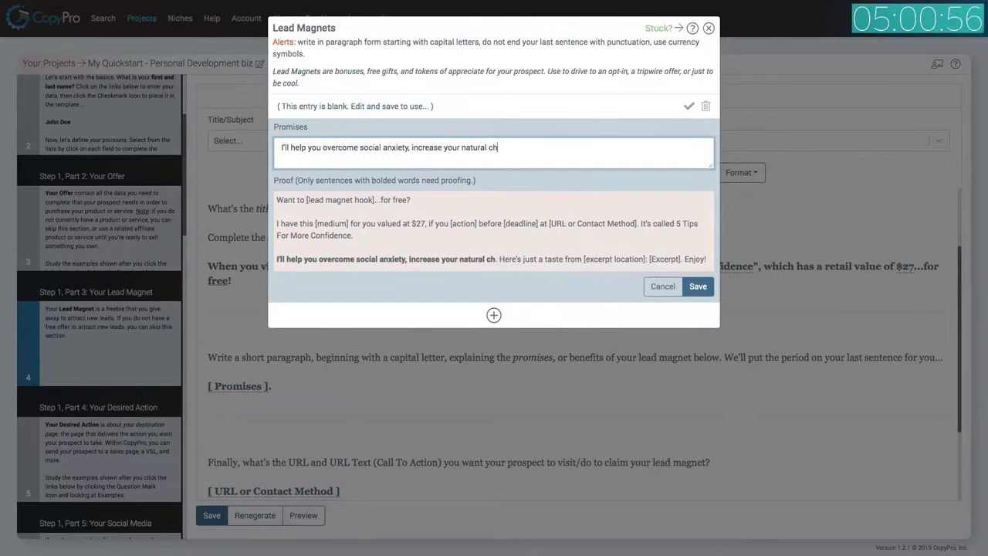
type("arisma, and ")
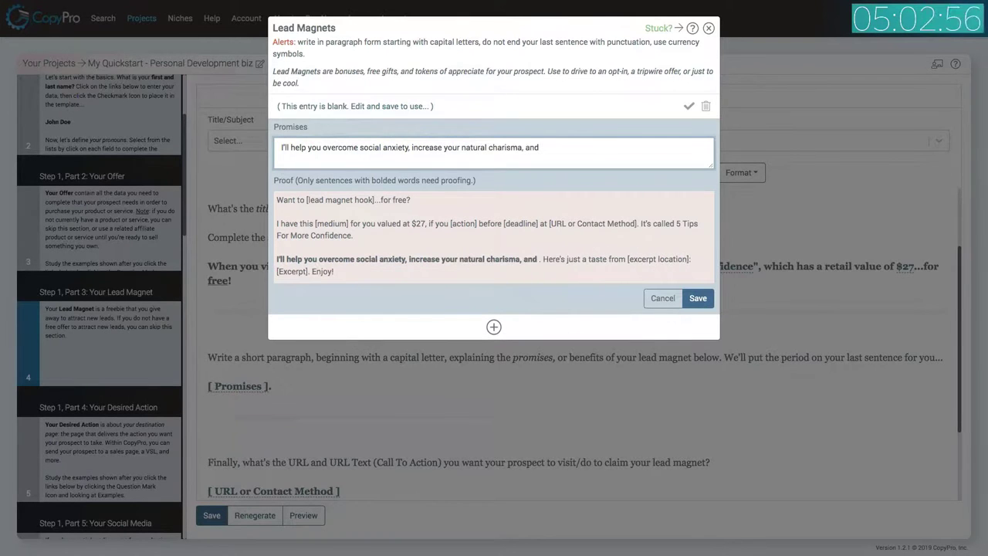
type("learn")
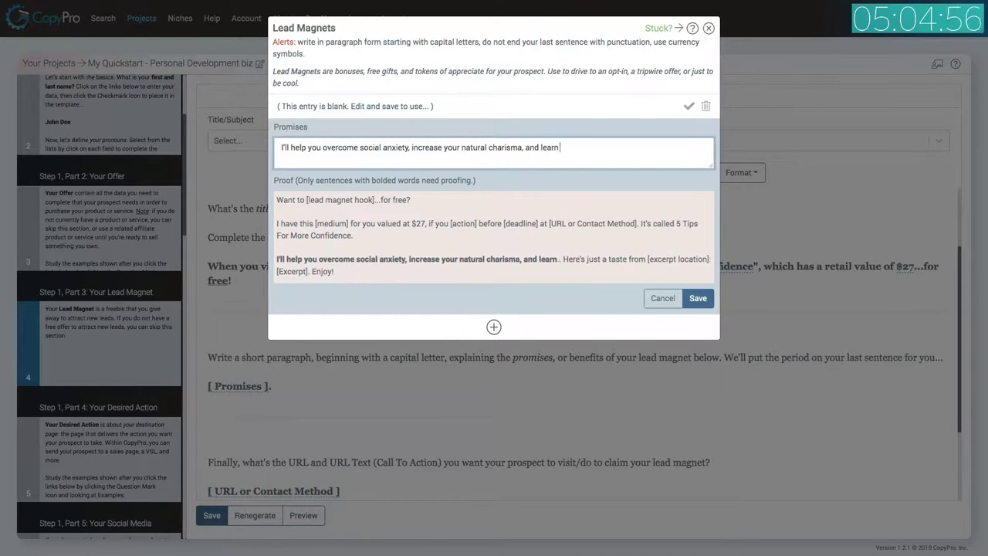
type(" how to")
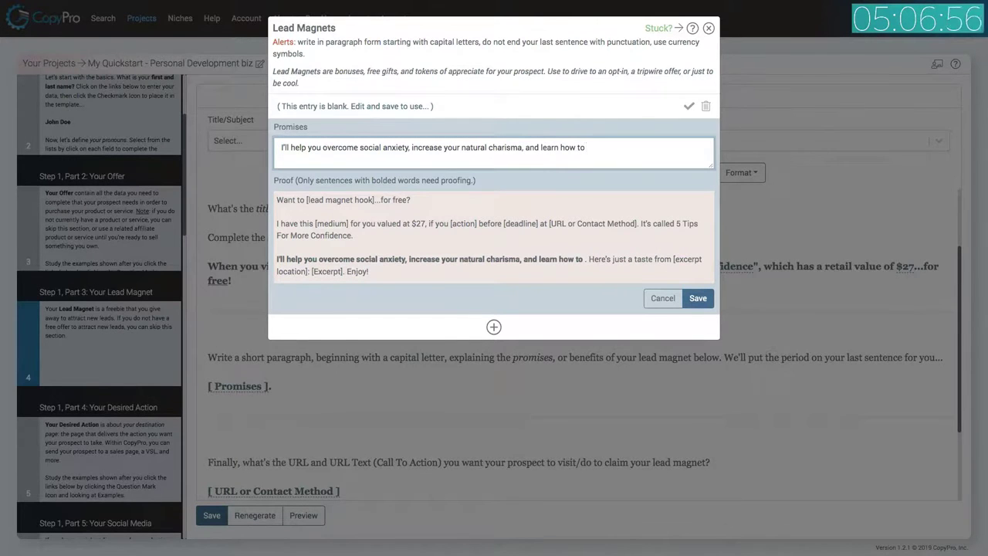
type(" meet")
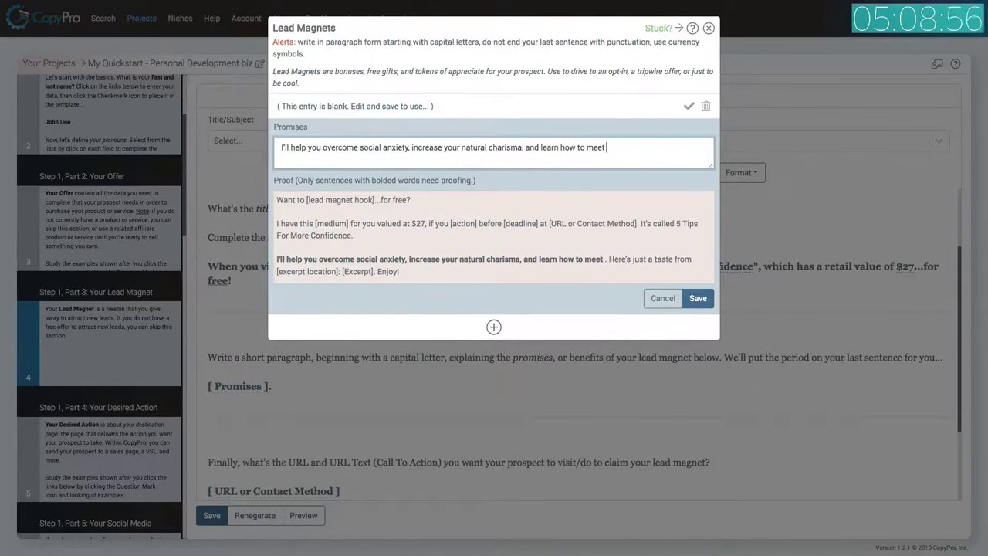
type(" more influence")
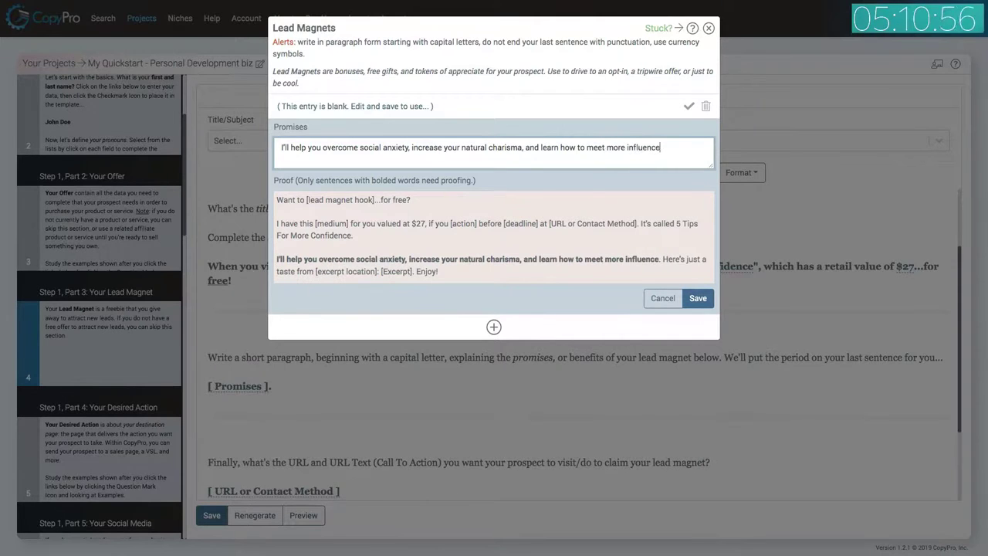
type("rs")
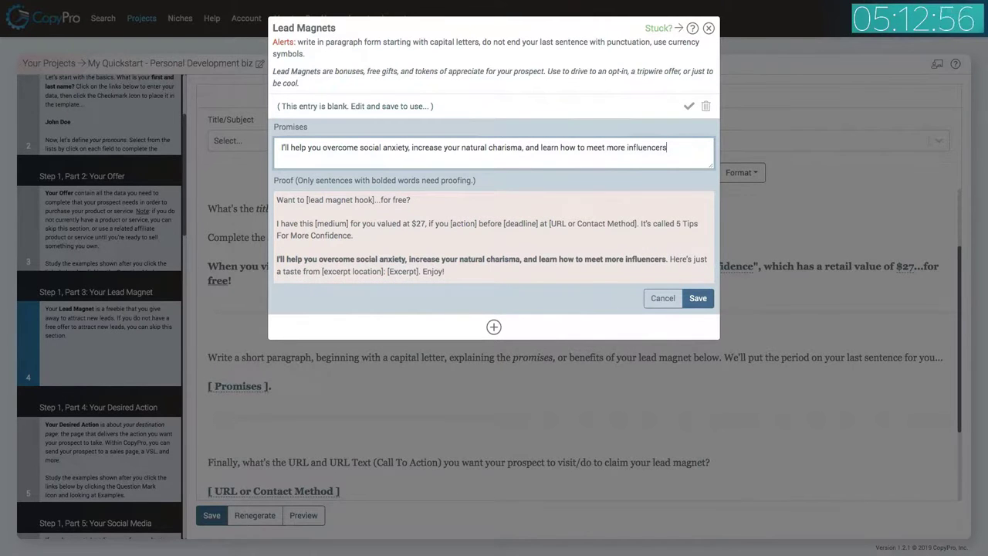
left_click(698, 297)
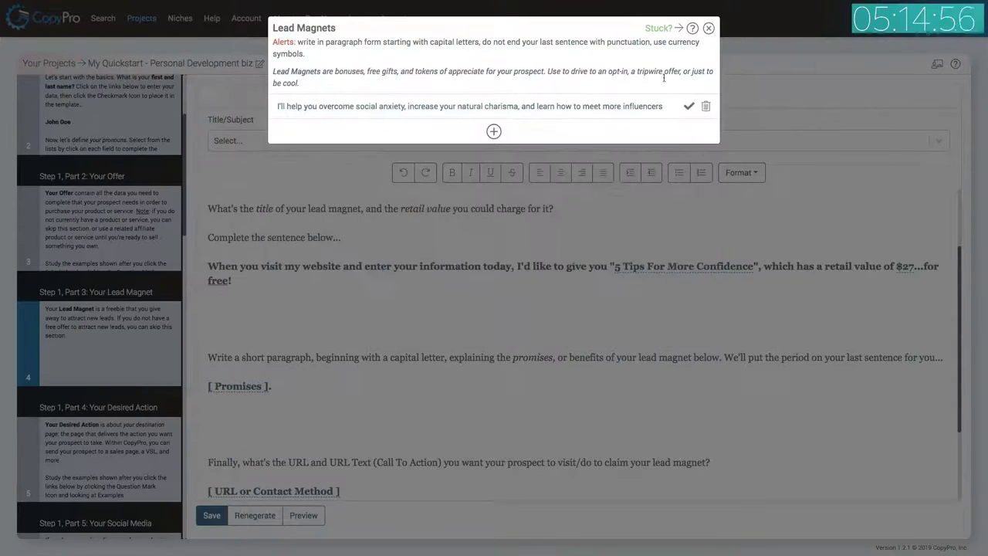
left_click(690, 108)
scroll(464, 290, "down", 2)
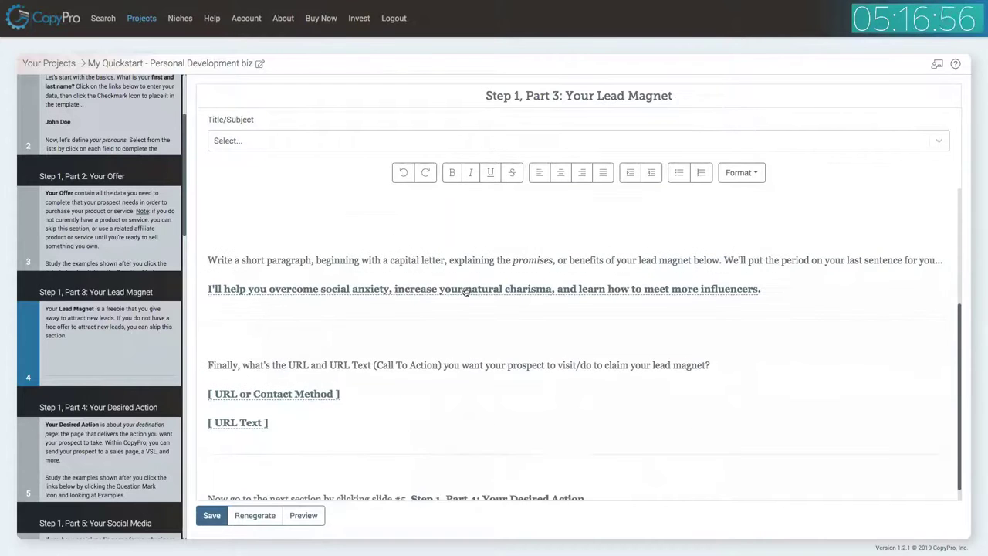
left_click(298, 374)
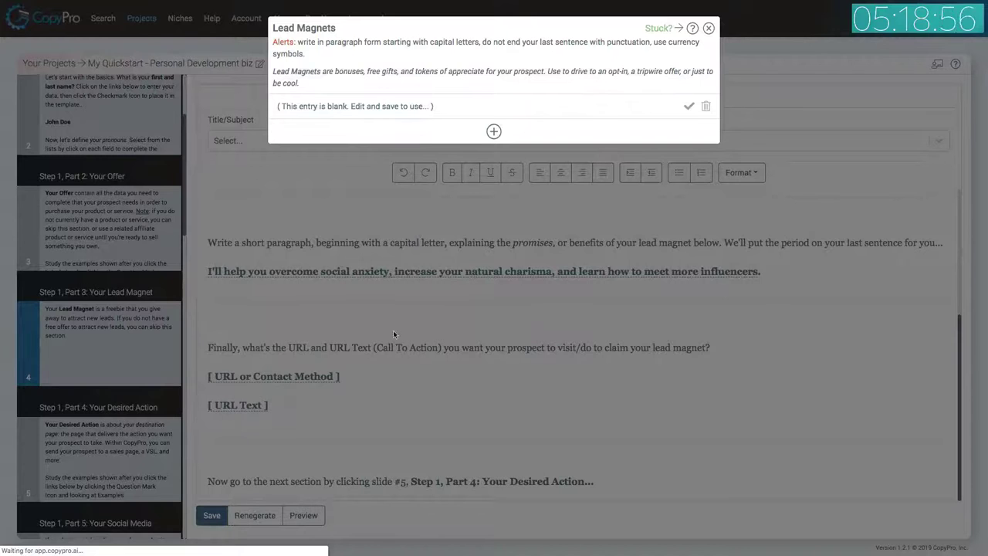
left_click(402, 108)
left_click(366, 147)
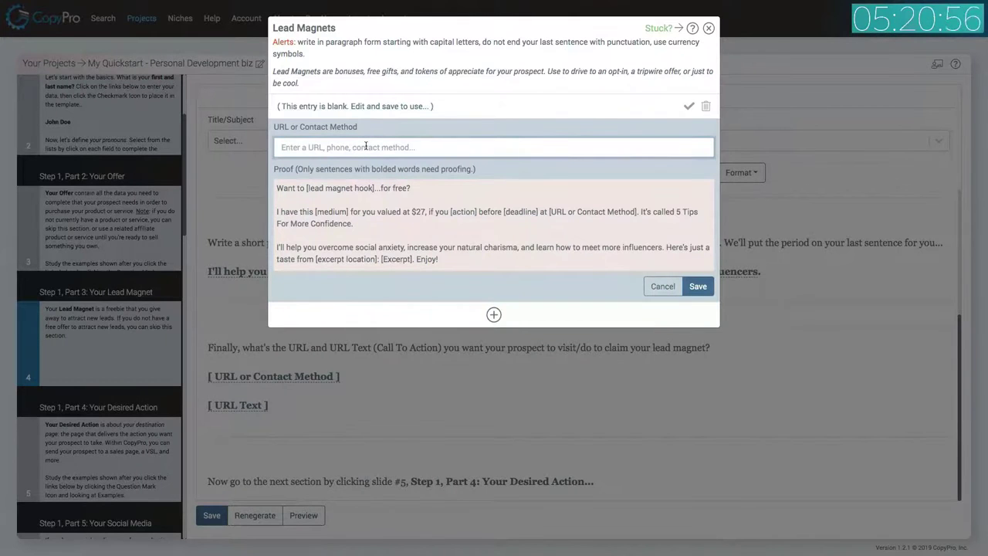
type("http://www.")
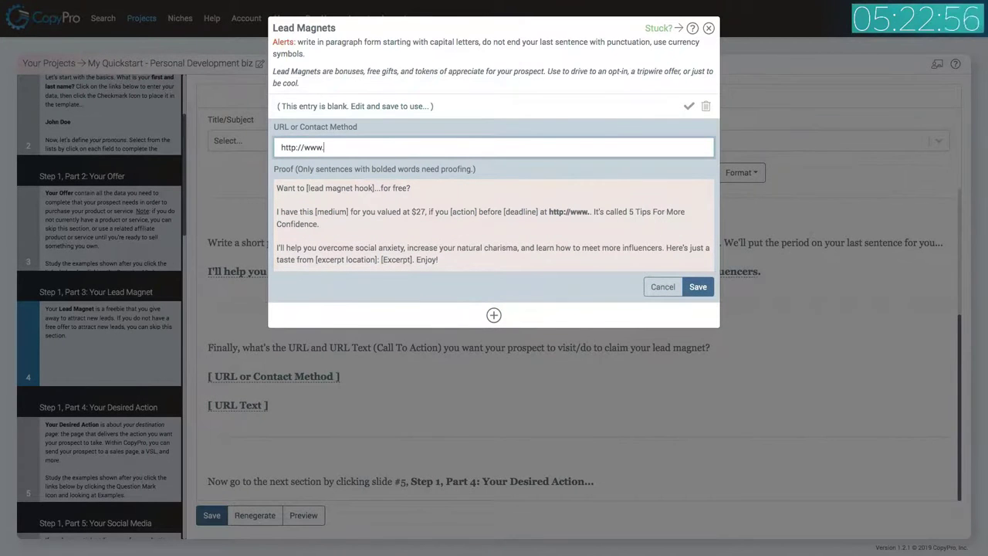
type("MyFreeGift.com")
left_click(698, 286)
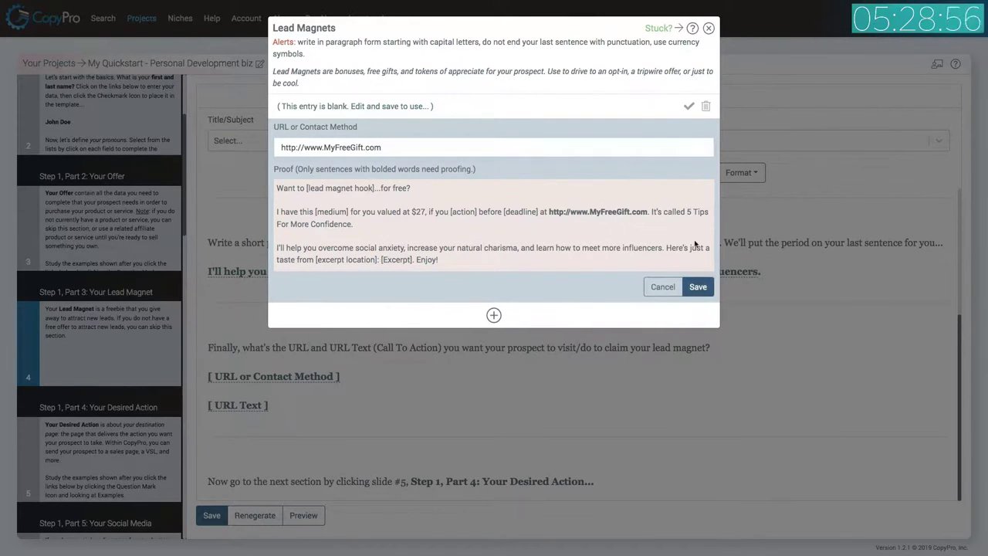
left_click(688, 106)
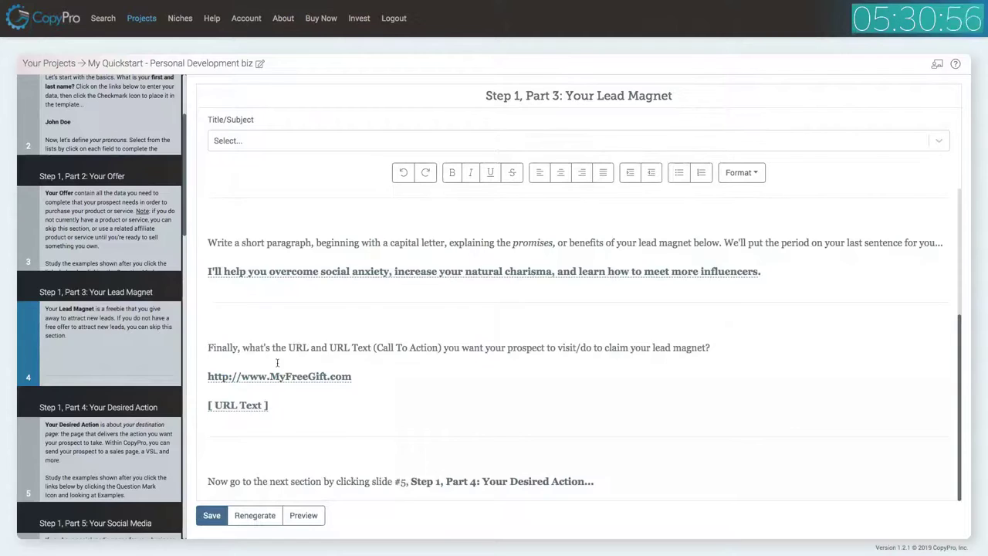
- Choose "Click Here Now" as the lead magnet's URL Text, save the entry and place it in the template
left_click(290, 375)
left_click(359, 108)
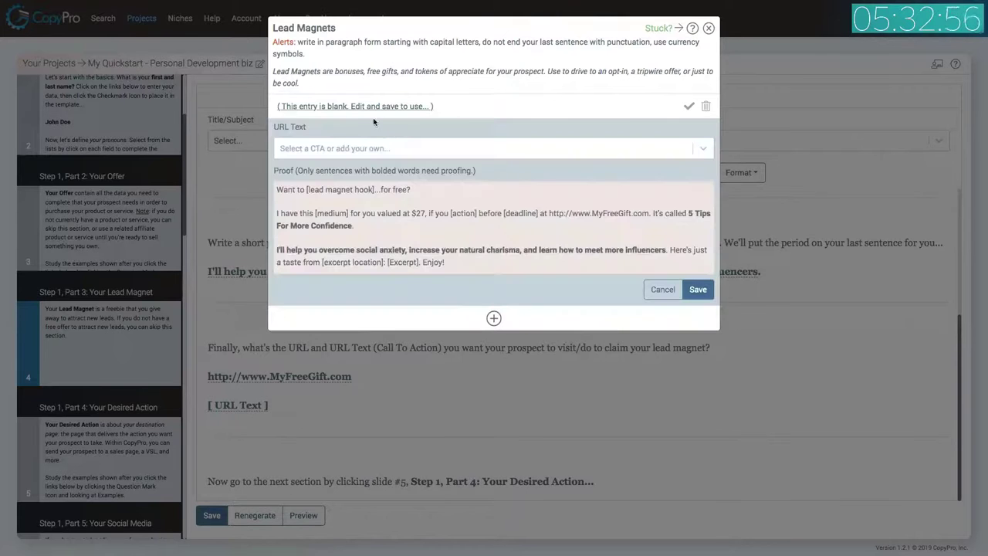
left_click(346, 154)
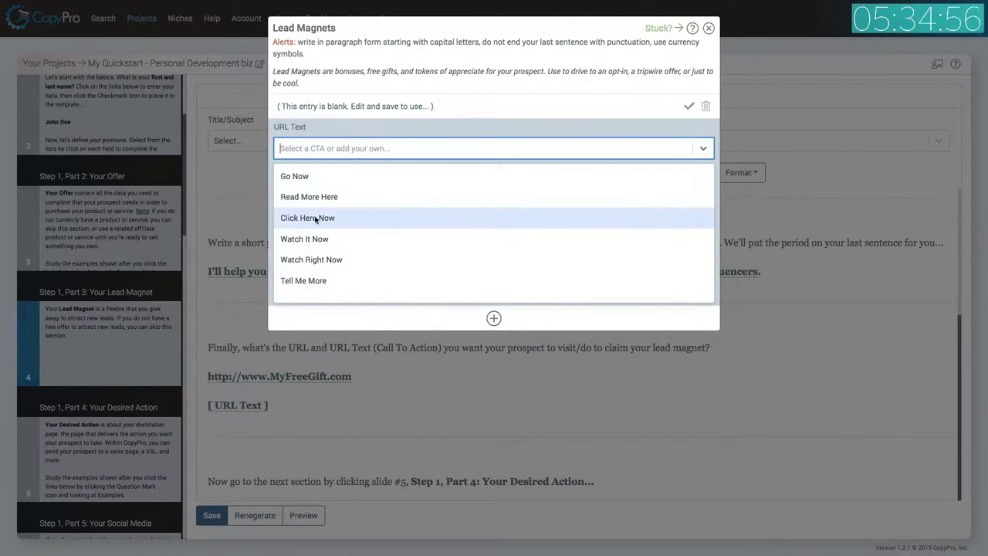
left_click(318, 220)
left_click(697, 290)
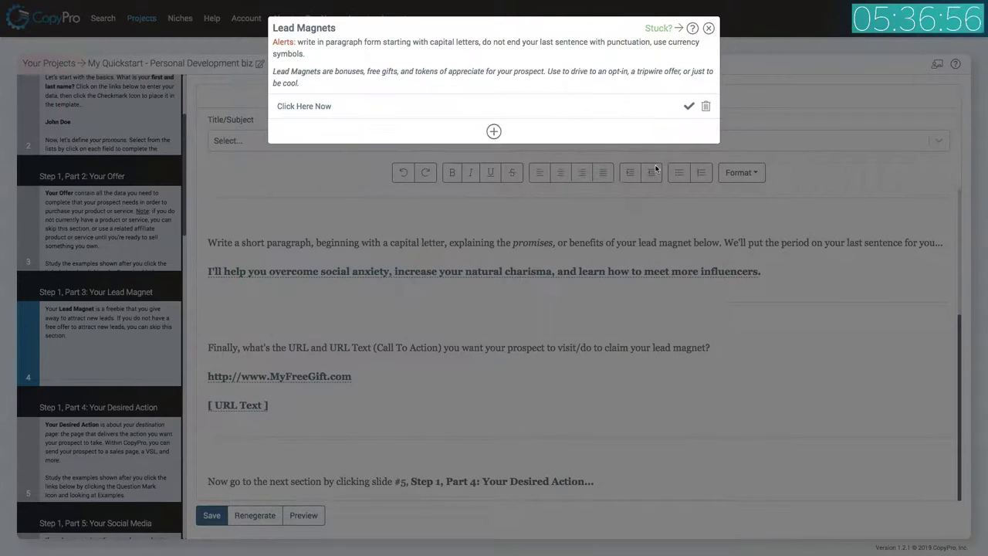
left_click(688, 108)
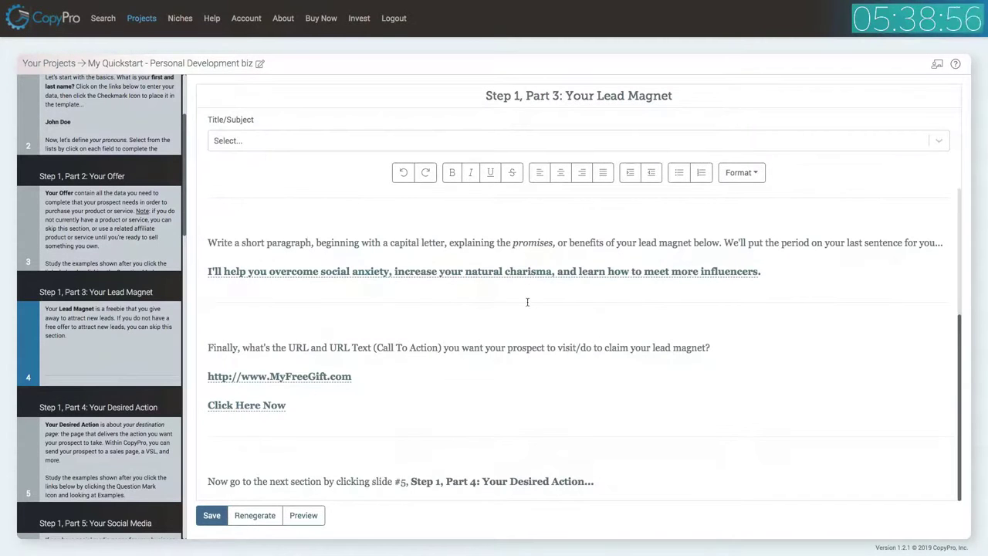
- Save the Your Lead Magnet section and open slide 5, "Step 1, Part 4: Your Desired Action"
left_click(216, 517)
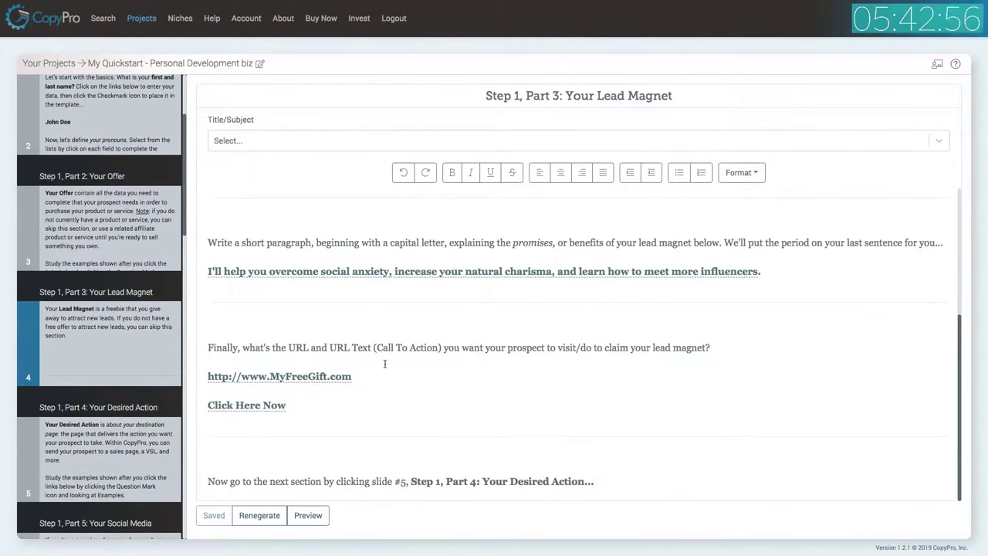
left_click(129, 437)
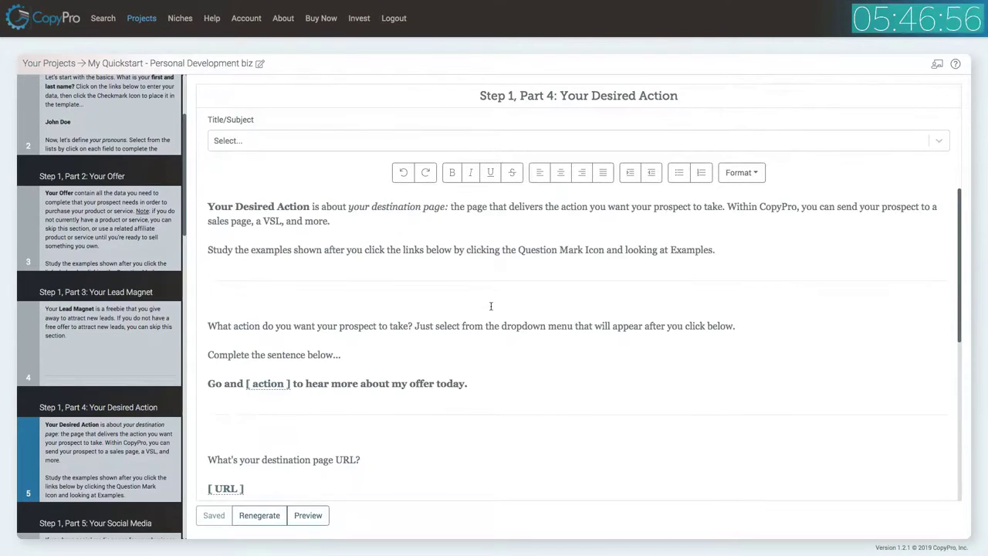
- Choose "visit the page below" as the prospect's action, save the entry and place it in the template sentence
scroll(490, 306, "down", 1)
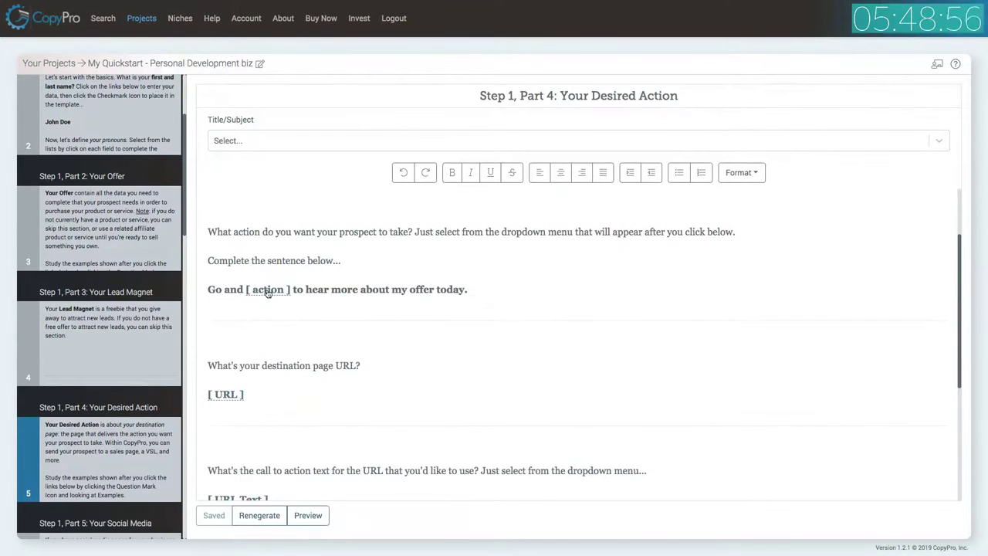
left_click(267, 290)
left_click(373, 100)
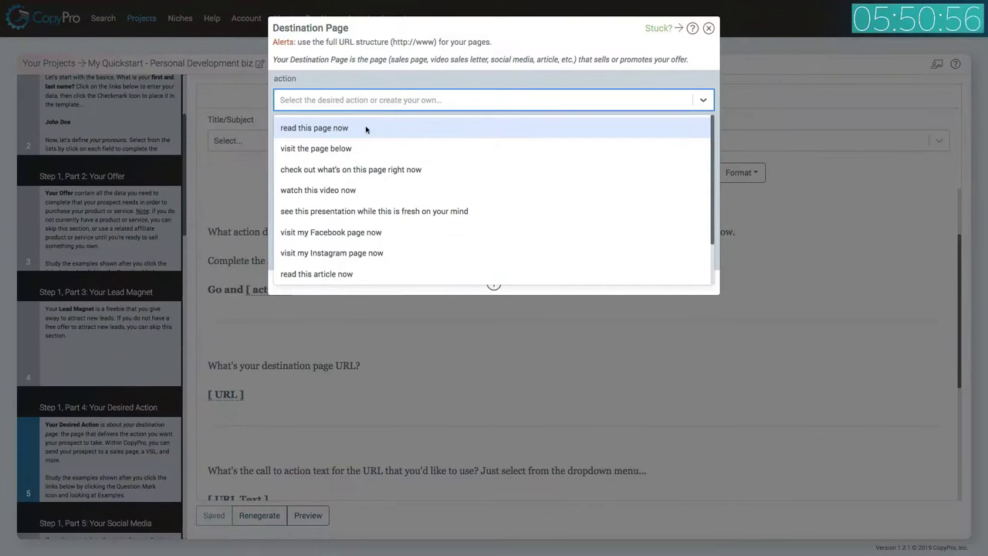
left_click(349, 148)
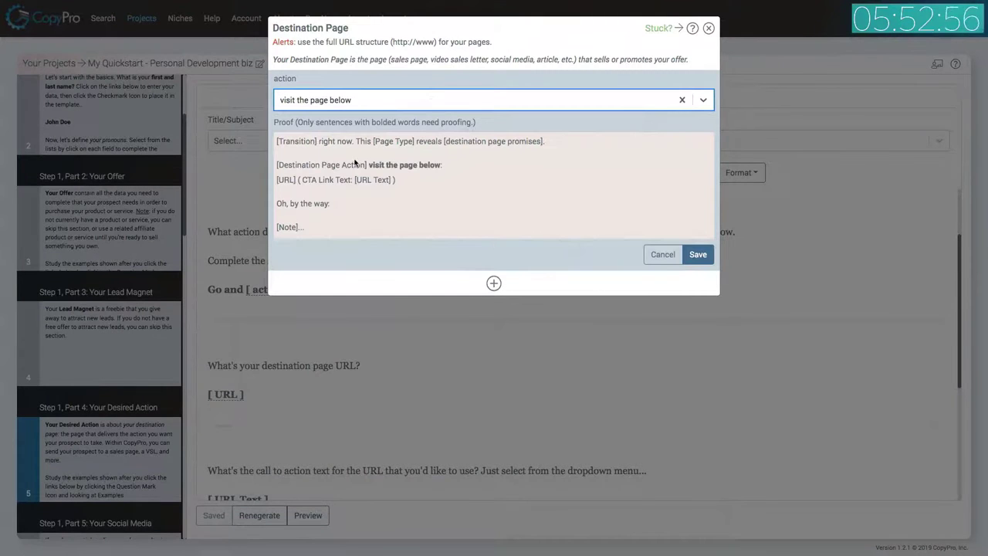
left_click(697, 254)
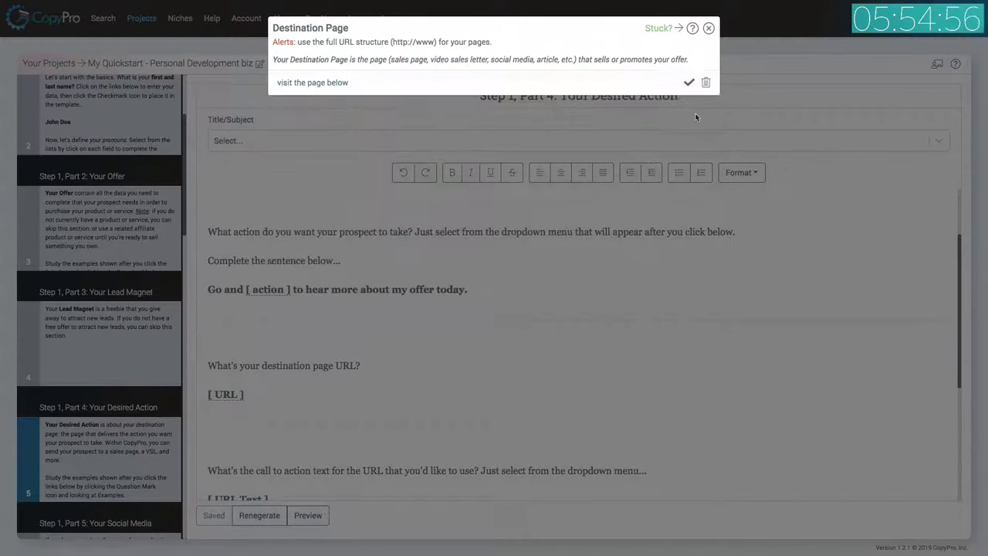
left_click(688, 81)
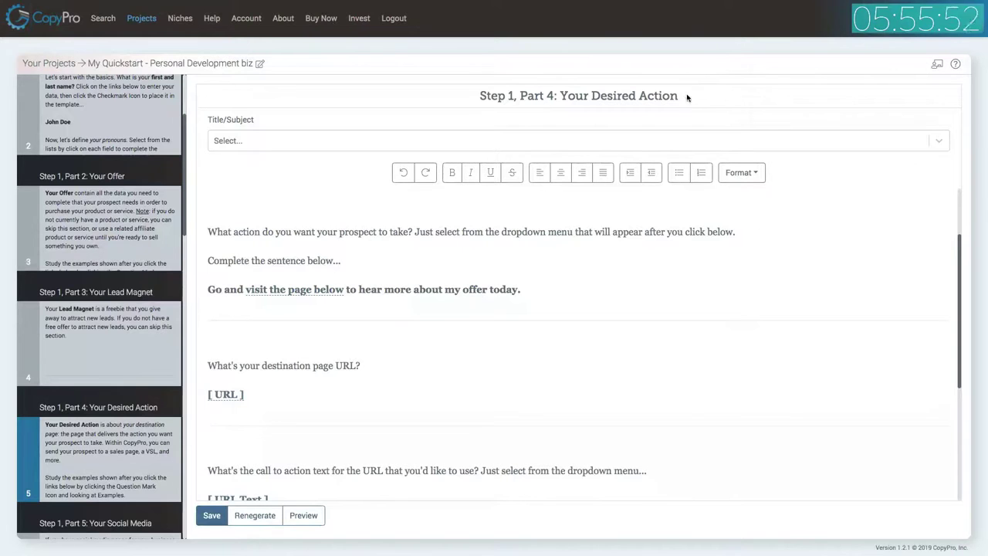
left_click(231, 394)
left_click(410, 87)
left_click(358, 123)
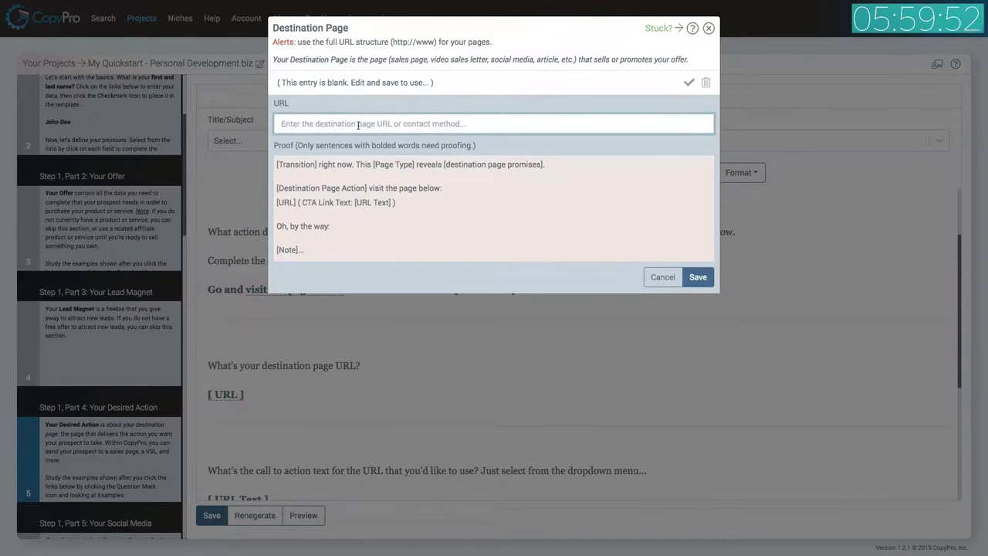
type("http://www.Jo")
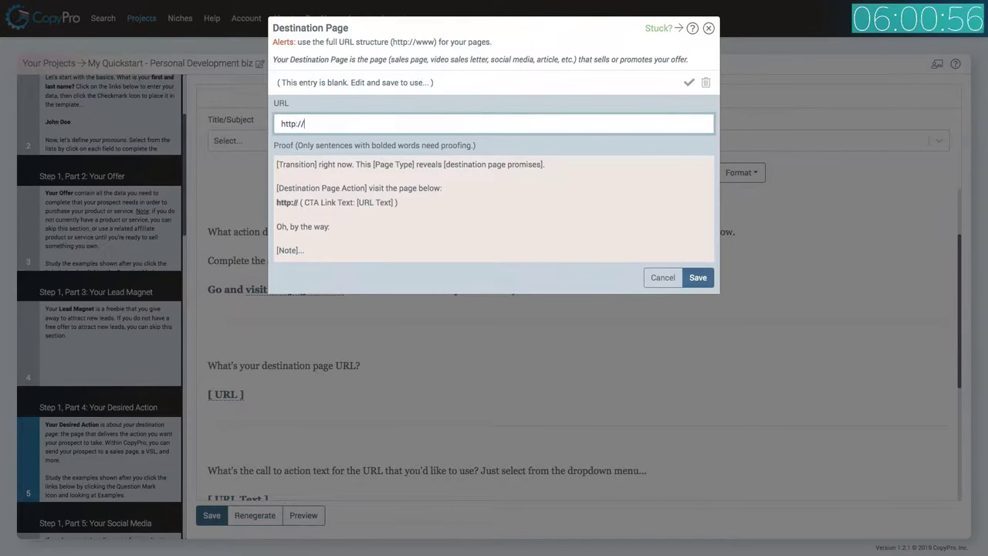
type("e")
key("BackSpace")
type("nnDoeSystem.com")
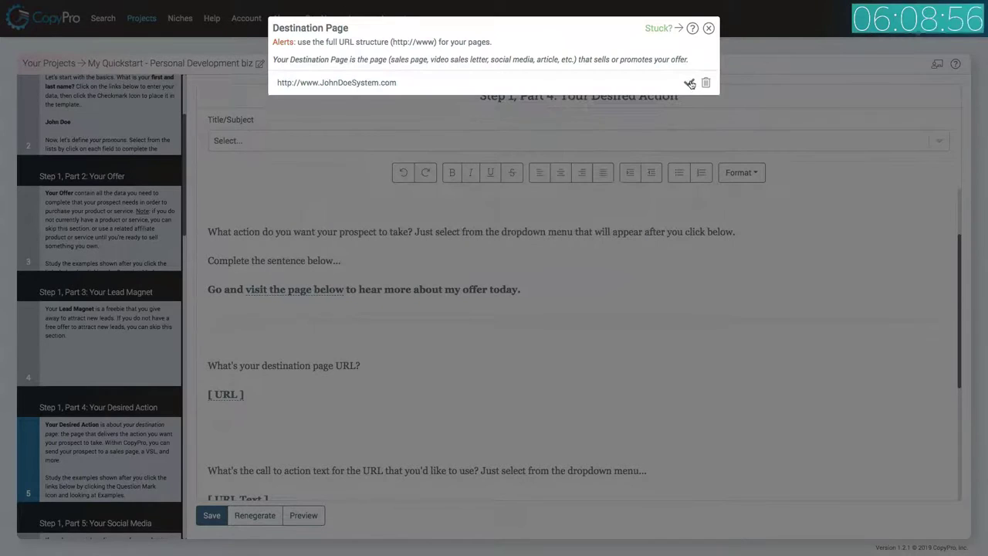
left_click(690, 83)
- Choose "Read More Here" as the destination page's URL Text, save the entry and place it in the template
scroll(363, 339, "down", 3)
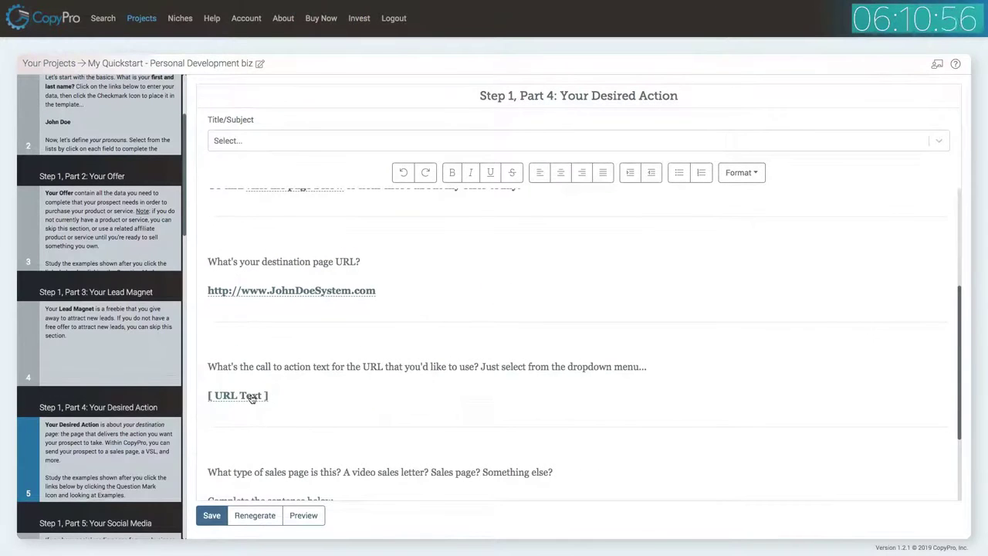
left_click(257, 395)
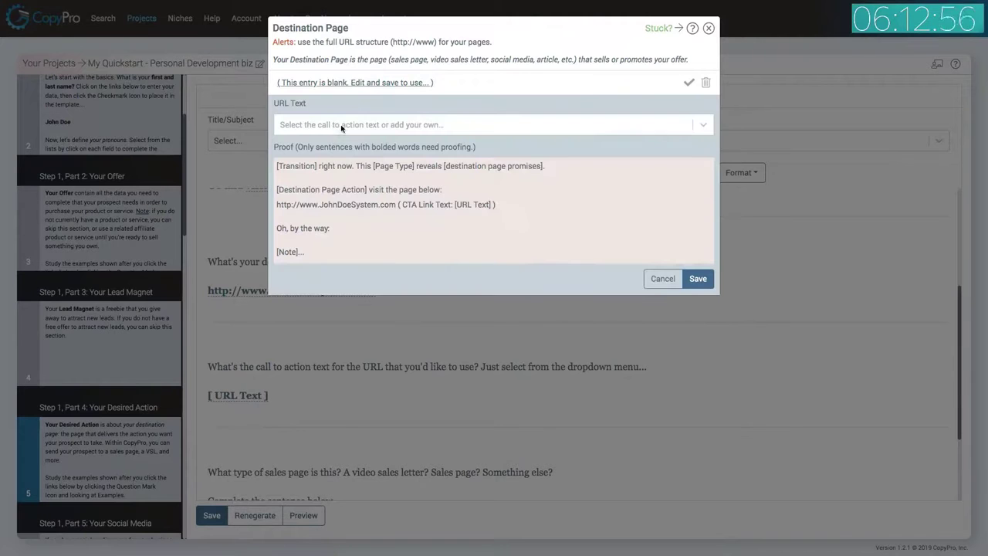
left_click(339, 126)
left_click(340, 166)
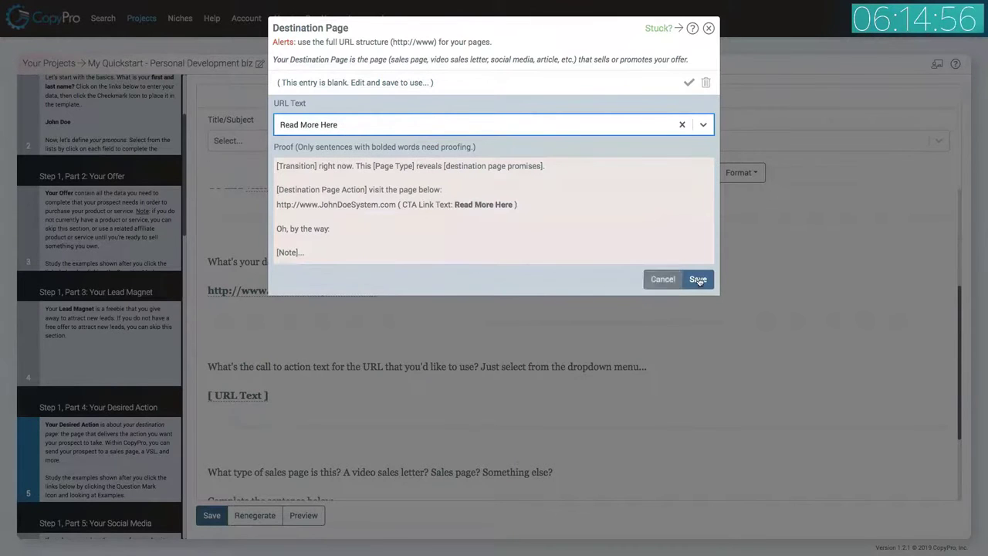
left_click(697, 279)
left_click(689, 82)
- Choose "page" as the destination's Page Type, save the entry and place it in the "Check out my" sentence
scroll(539, 262, "down", 3)
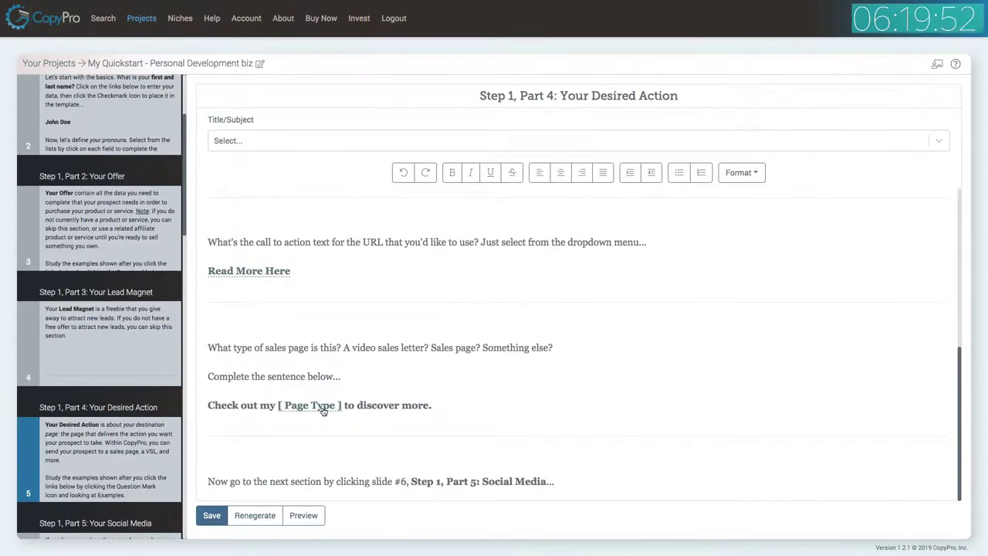
left_click(322, 409)
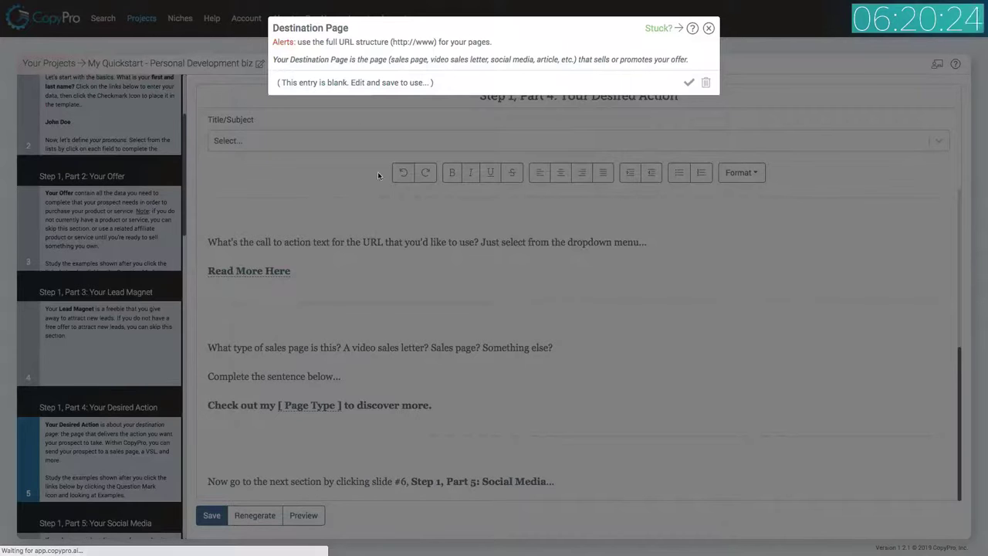
left_click(363, 83)
left_click(353, 126)
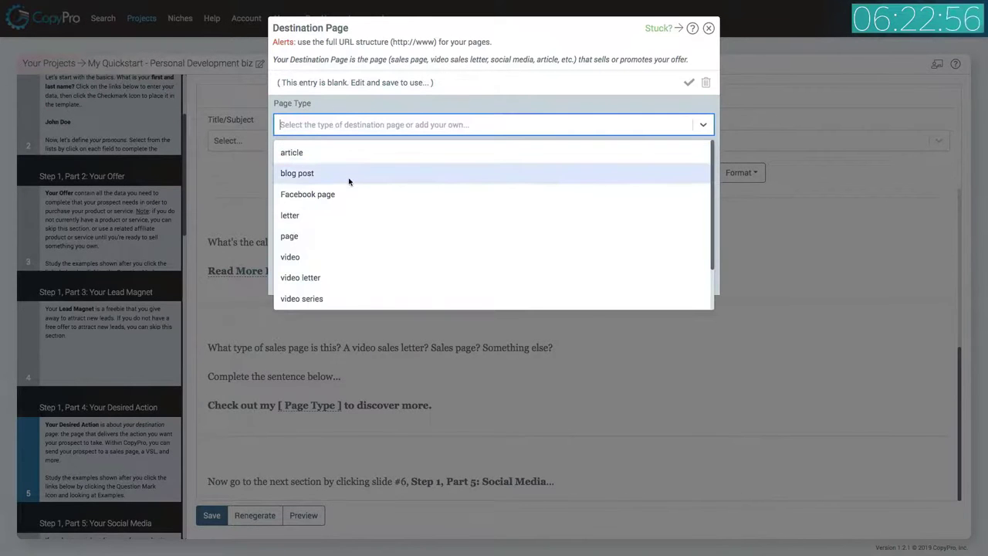
left_click(332, 238)
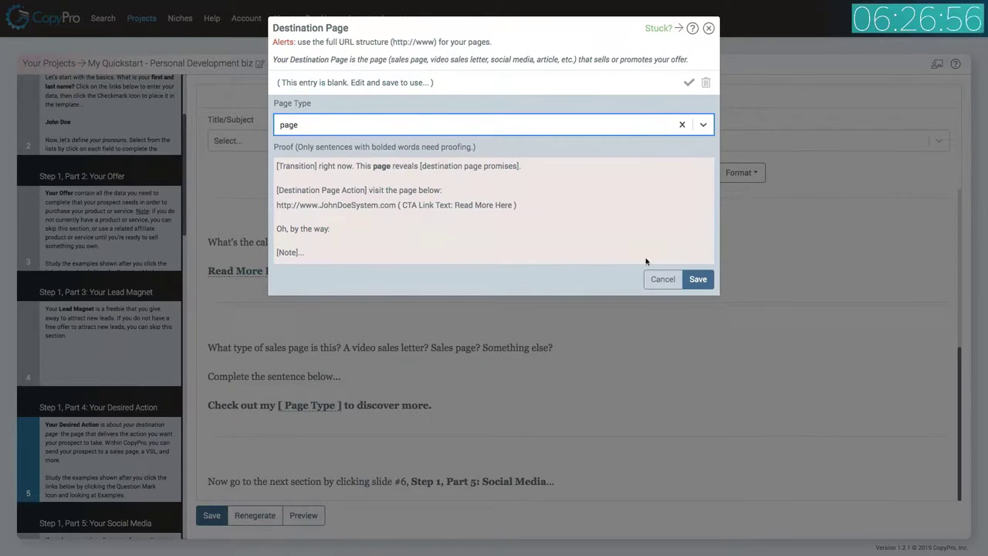
left_click(698, 278)
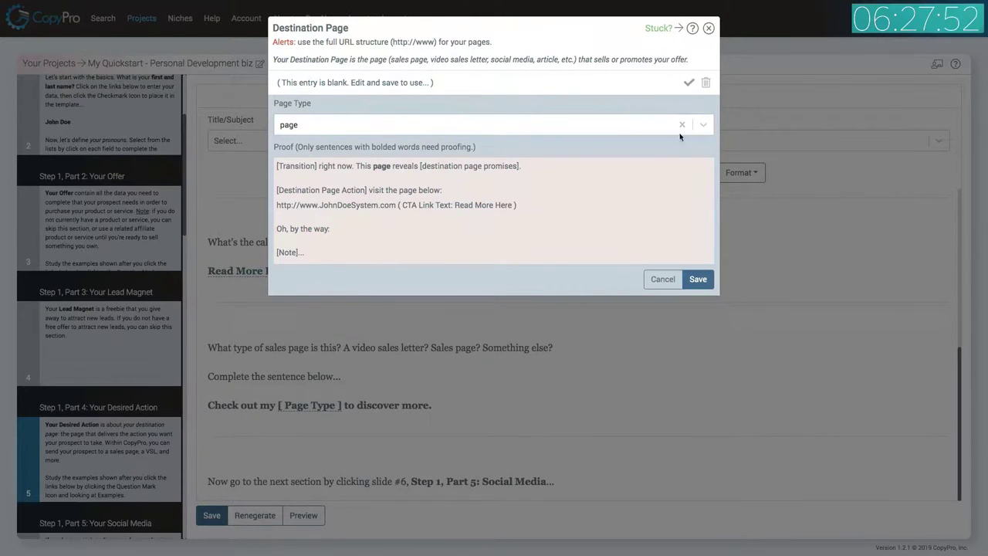
left_click(689, 81)
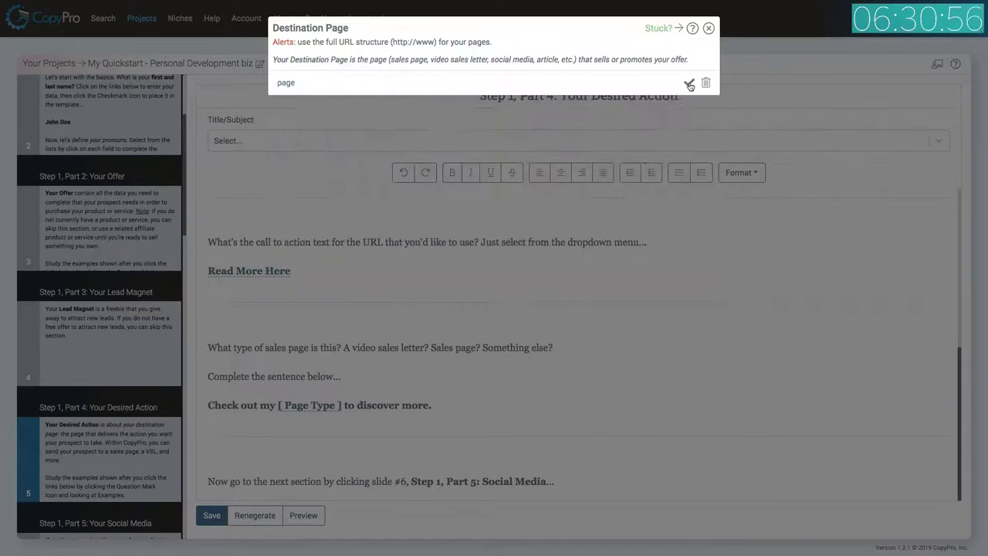
left_click(688, 83)
- Save the Your Desired Action section and open slide 6, "Step 1, Part 5: Your Social Media"
left_click(210, 514)
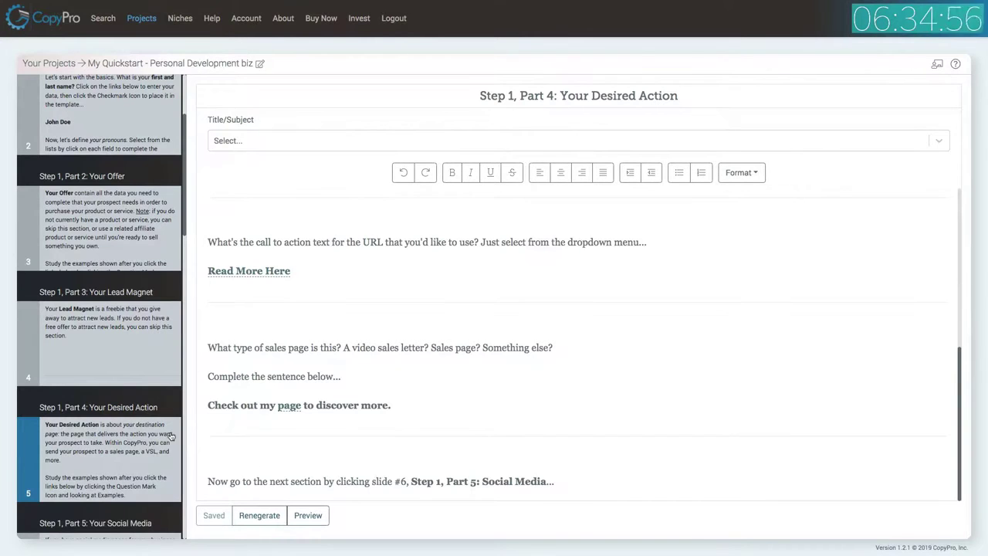
scroll(150, 316, "down", 5)
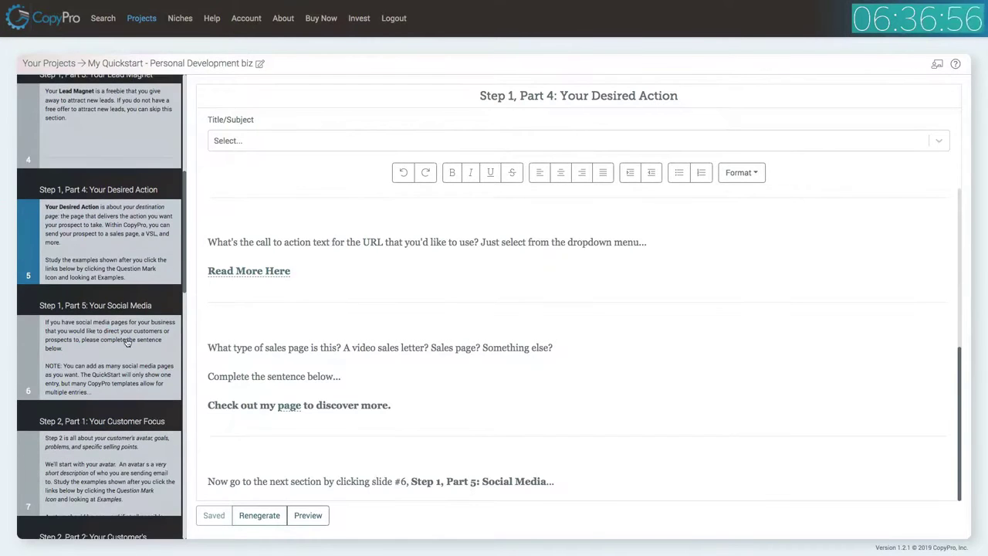
left_click(124, 339)
scroll(301, 286, "up", 3)
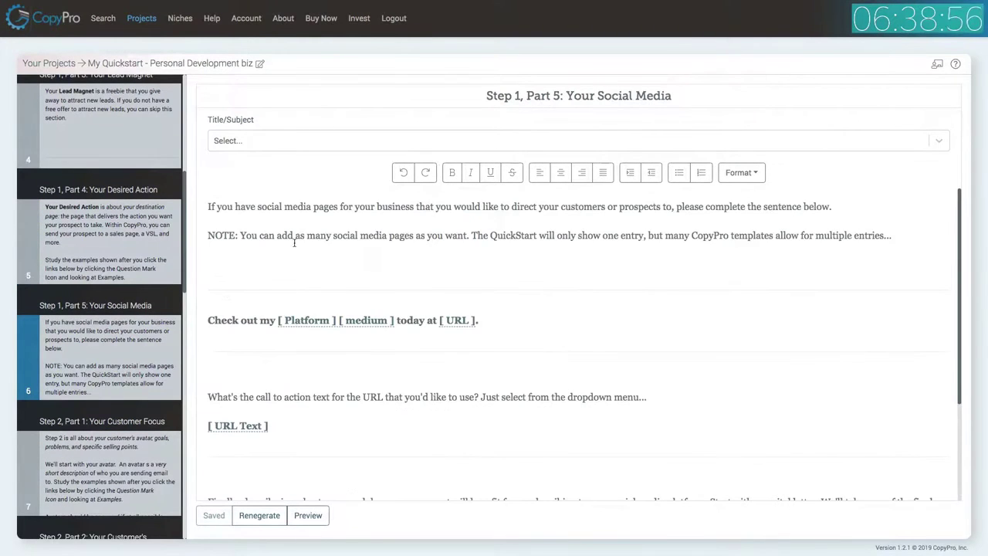
- Set the social media Platform to "Facebook" and medium to "page", save the entry and place it in the template sentence
left_click(342, 319)
left_click(360, 101)
left_click(341, 124)
left_click(390, 148)
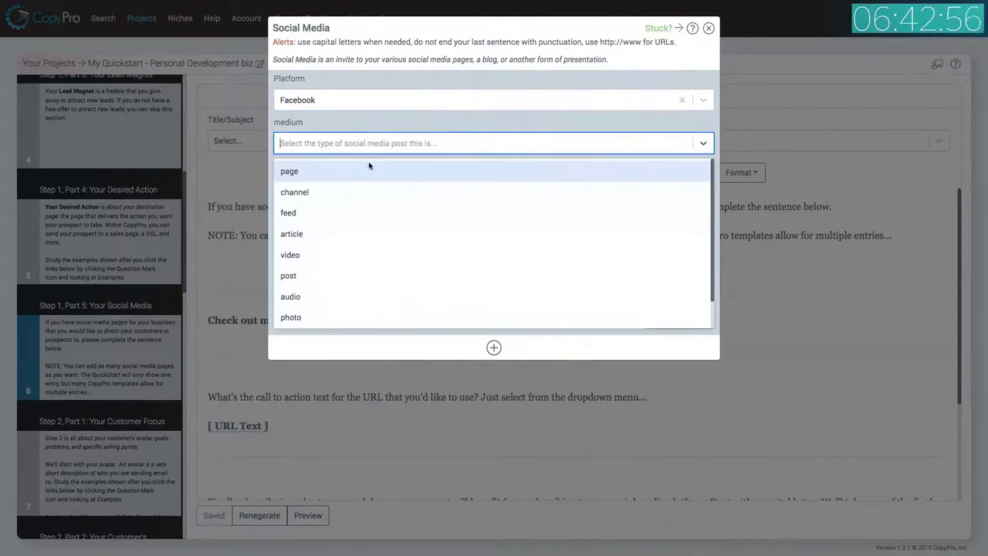
left_click(331, 172)
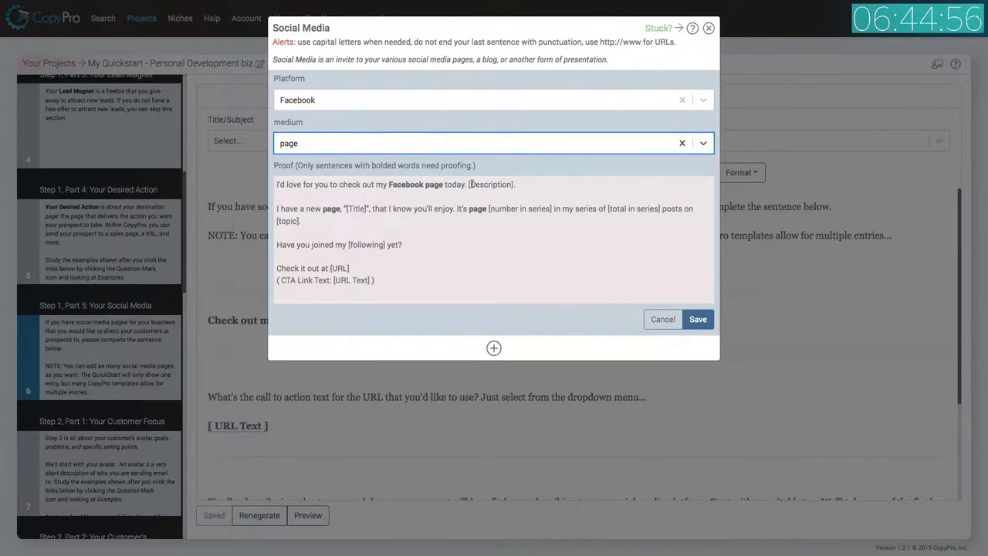
left_click(698, 318)
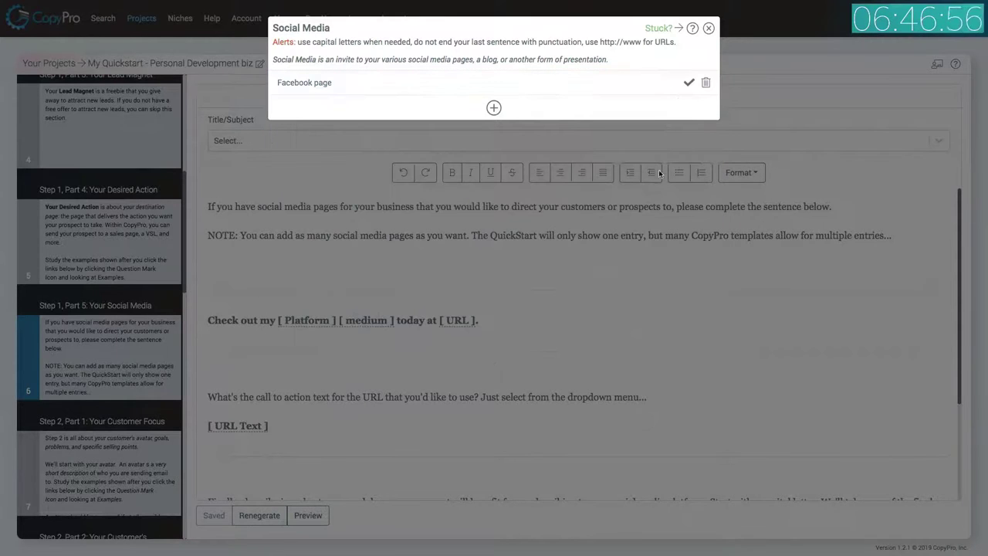
left_click(689, 82)
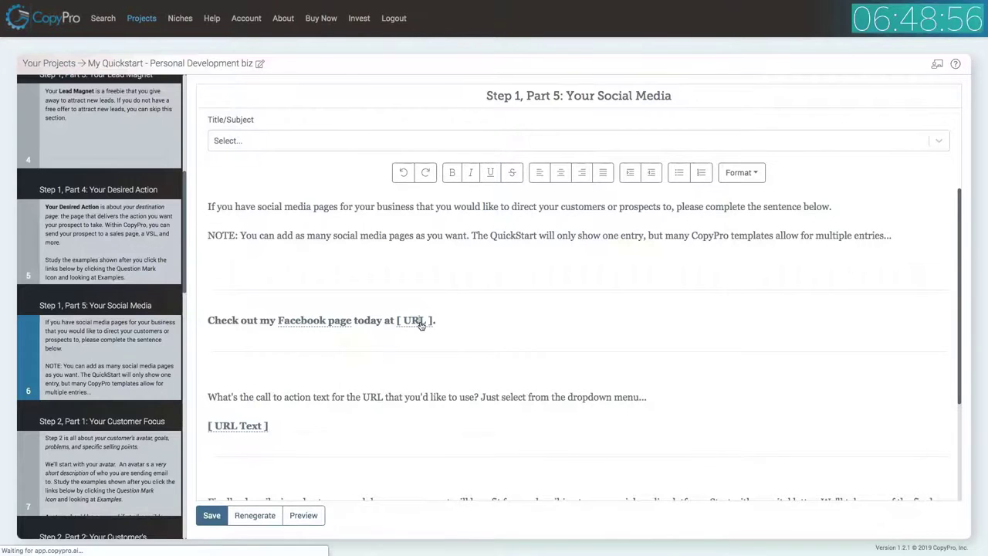
left_click(421, 323)
left_click(386, 84)
left_click(381, 123)
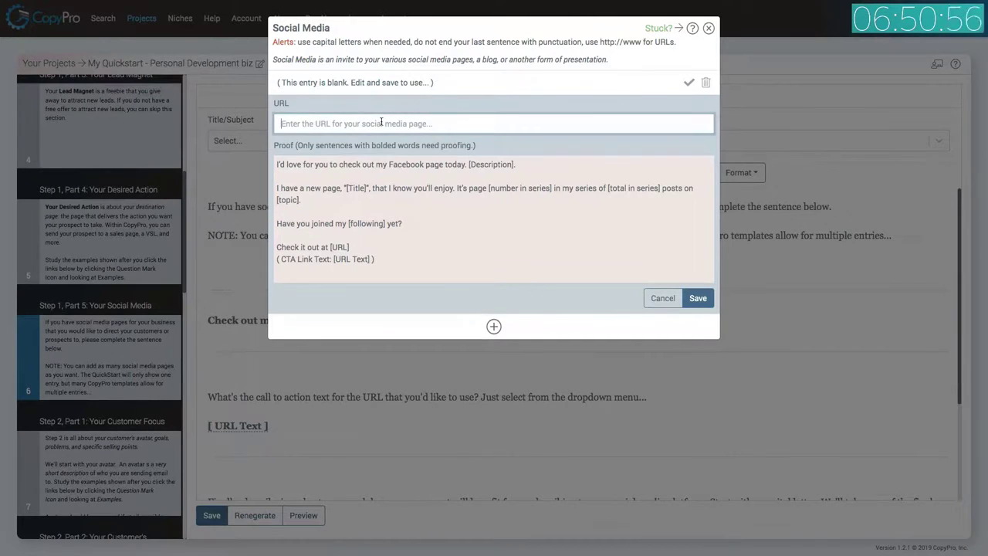
type("http://")
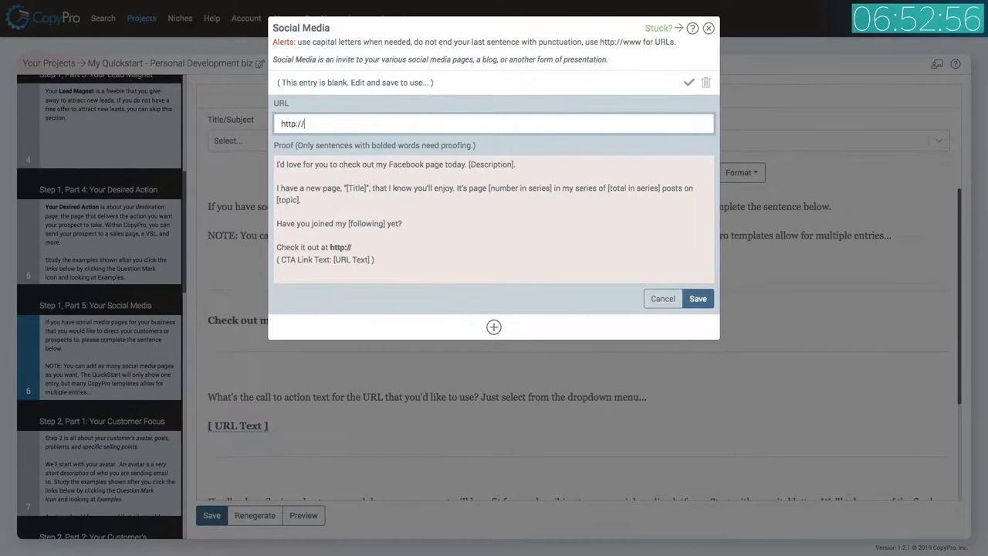
type("www.JohnDoeSystem.com/")
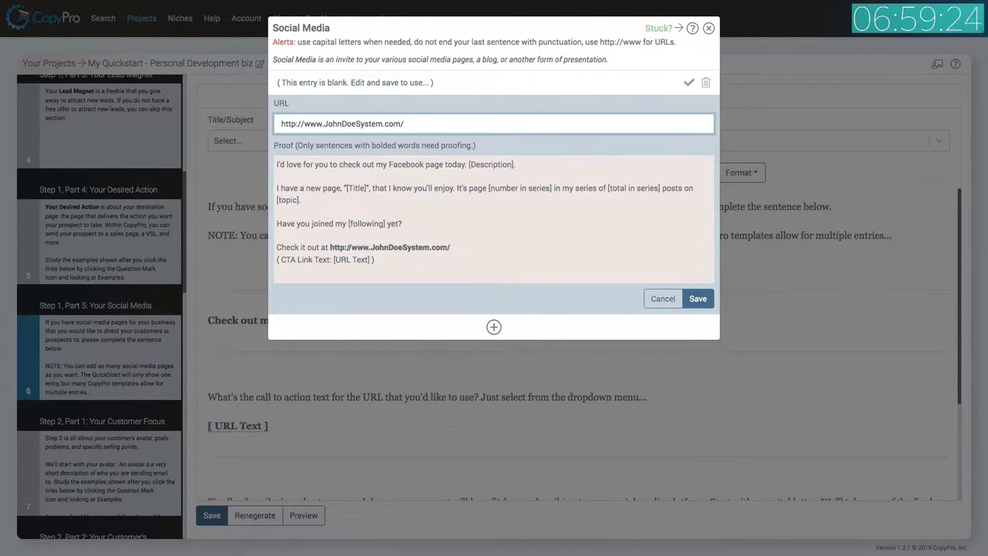
type("facebook")
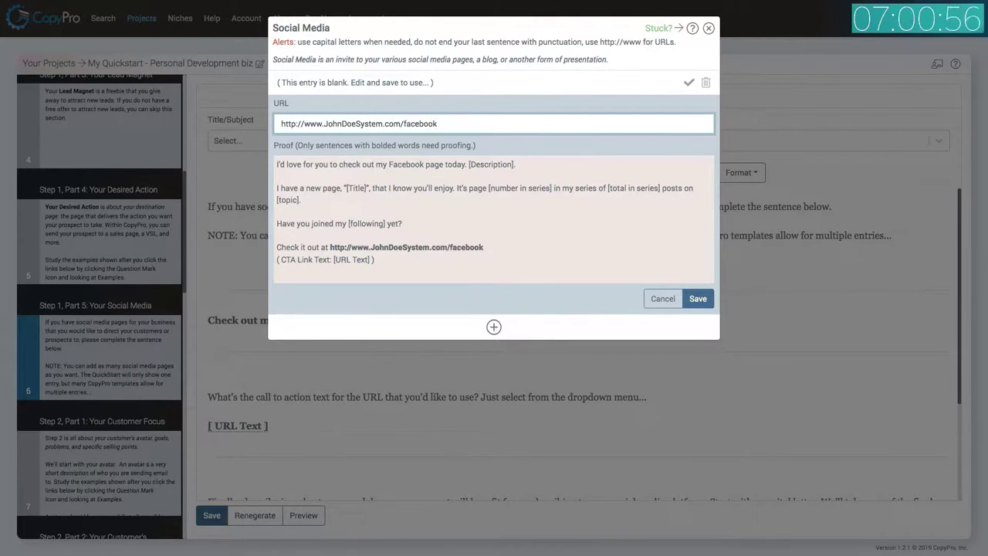
left_click(713, 287)
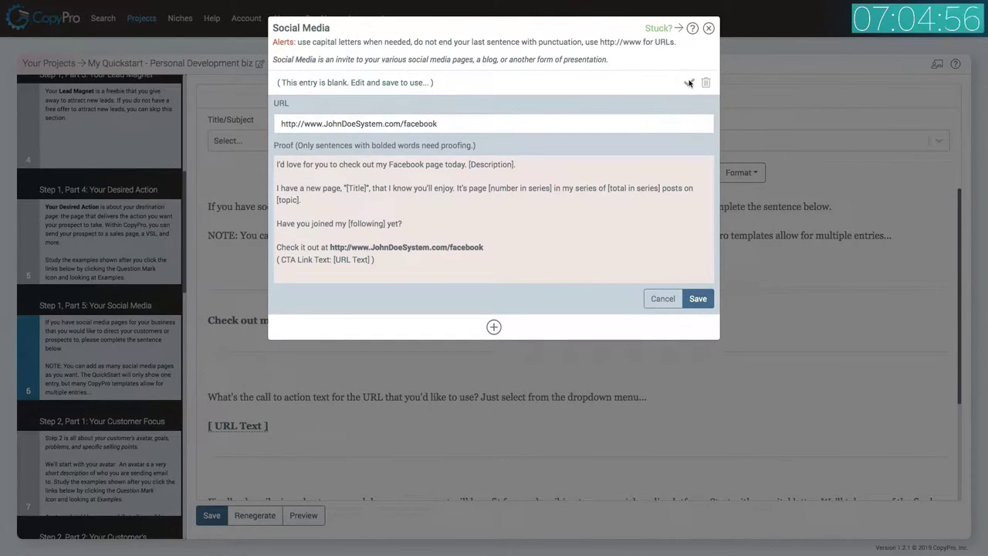
left_click(689, 83)
- Choose "Go Now" as the social media URL Text, save the entry and place it in the template
scroll(279, 393, "down", 2)
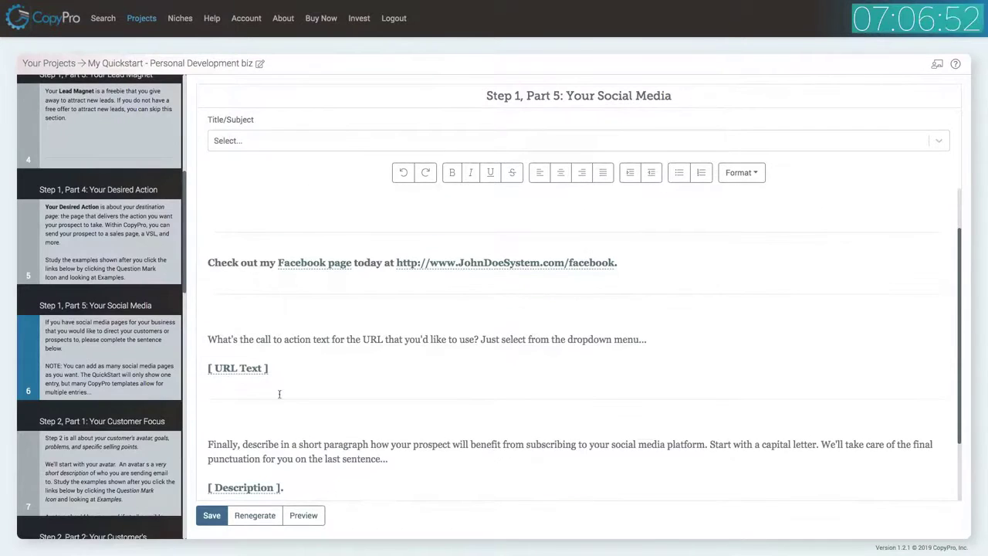
left_click(236, 368)
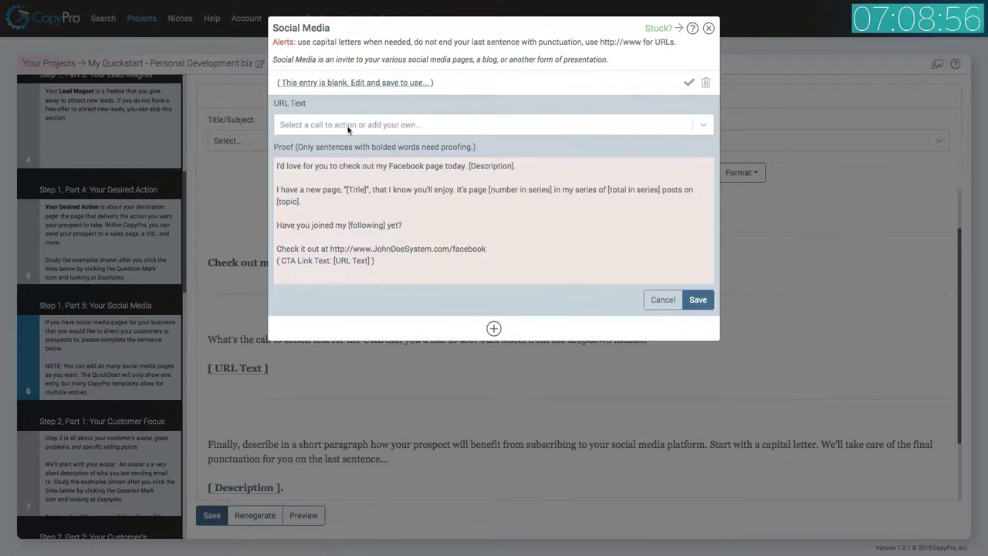
left_click(346, 127)
left_click(317, 159)
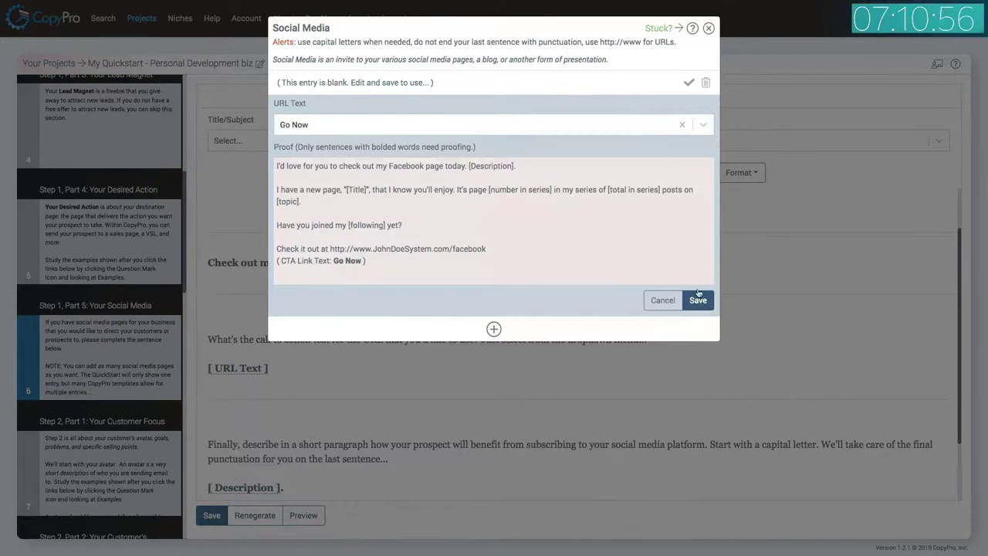
left_click(698, 300)
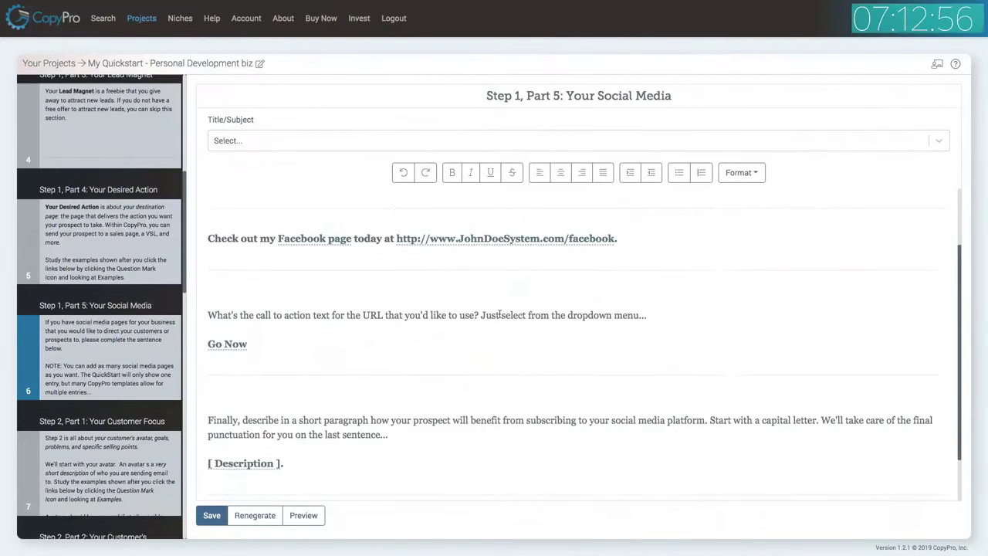
- Open the social media Description field and begin it with "I'll be posting daily tips on personal development"
scroll(499, 313, "down", 1)
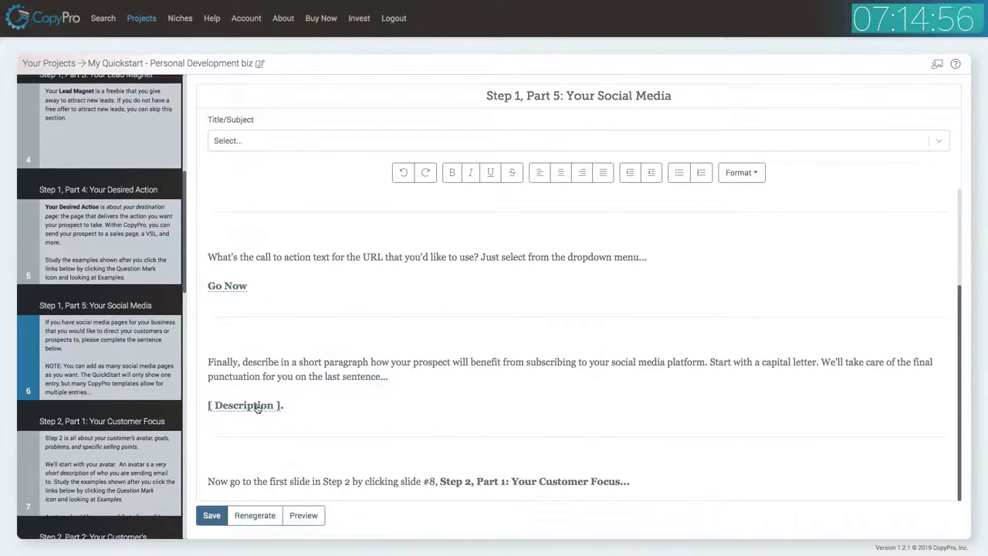
left_click(259, 408)
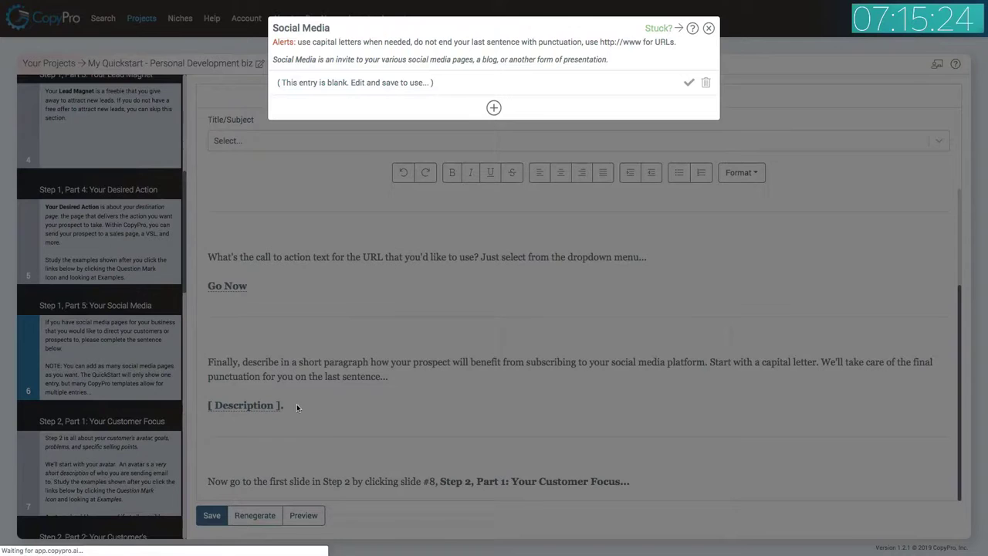
left_click(397, 83)
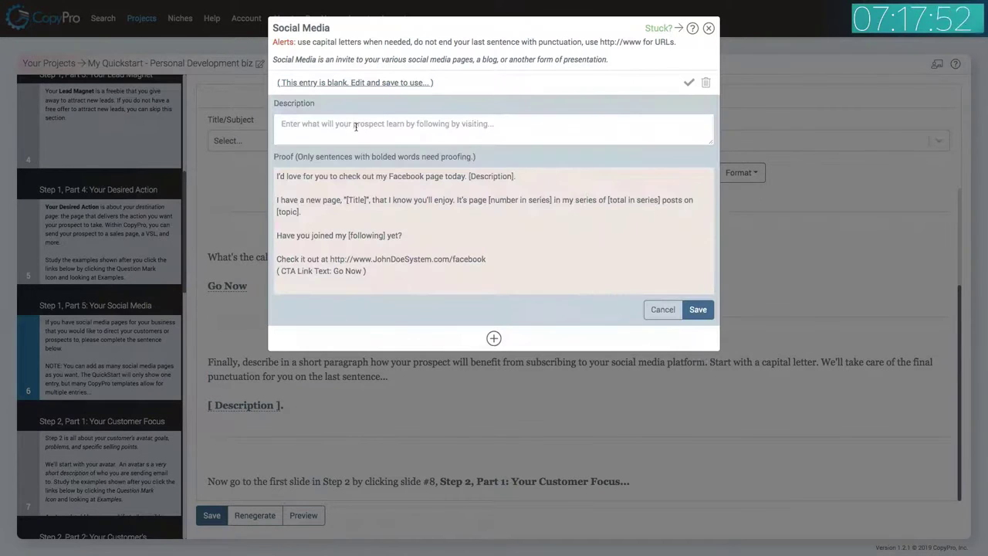
left_click(356, 126)
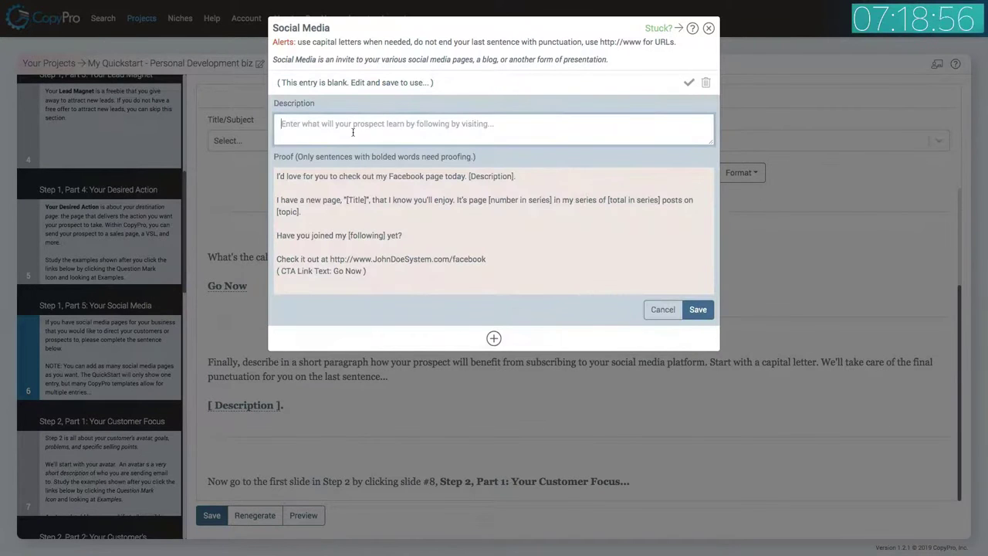
type("I'll be posting ")
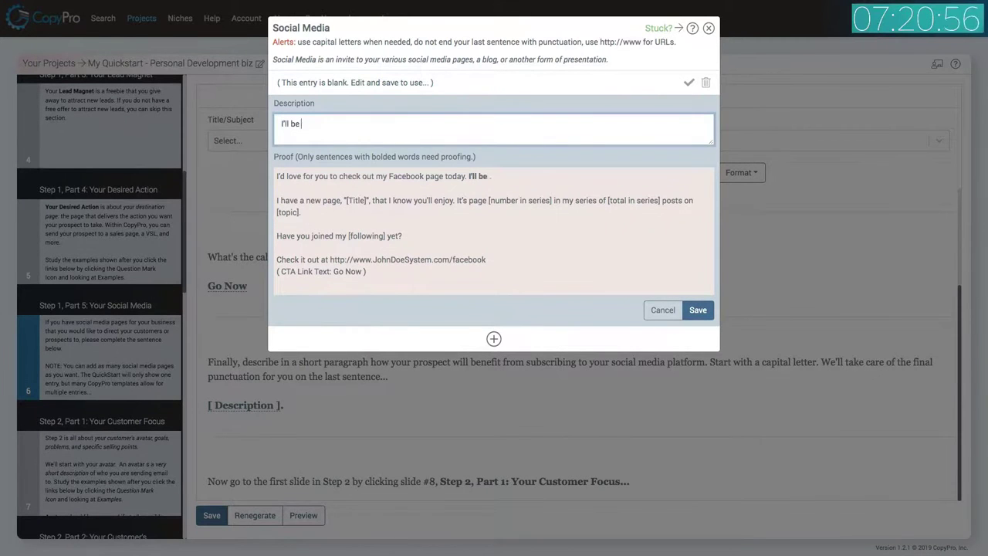
type("daily")
key("BackSpace")
key("BackSpace")
type("ips on personal development")
- Complete the description's first sentence with ", social interaction, persuasion, charisma, and more."
type(", s")
type("ocial intereaction,")
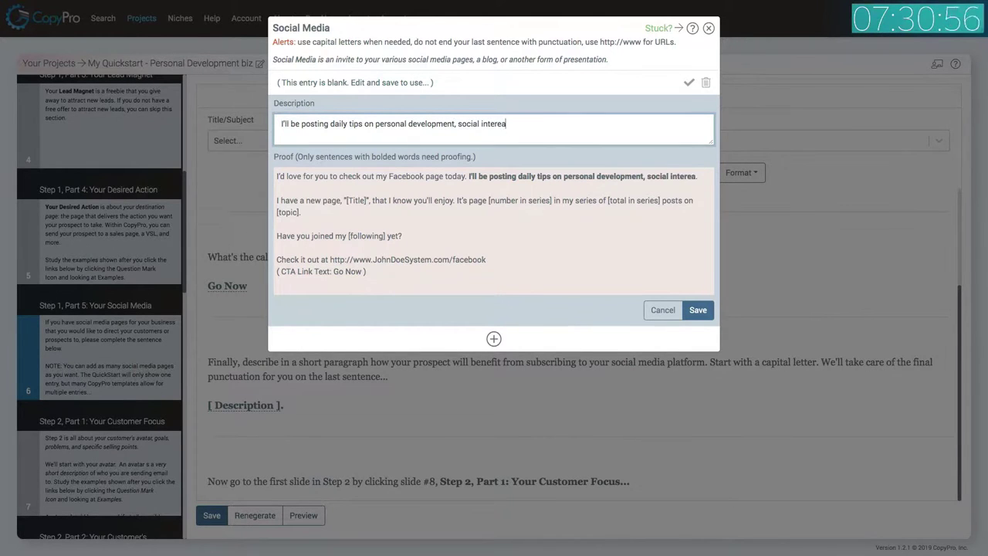
key("BackSpace")
key("BackSpace")
key("BackSpace")
key("BackSpace")
key("BackSpace")
key("BackSpace")
key("BackSpace")
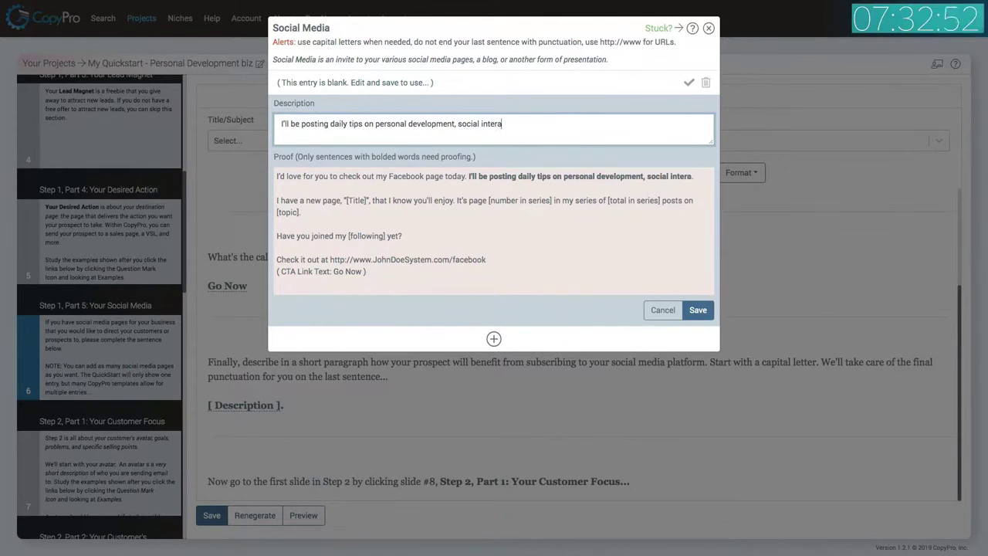
type("ction, ")
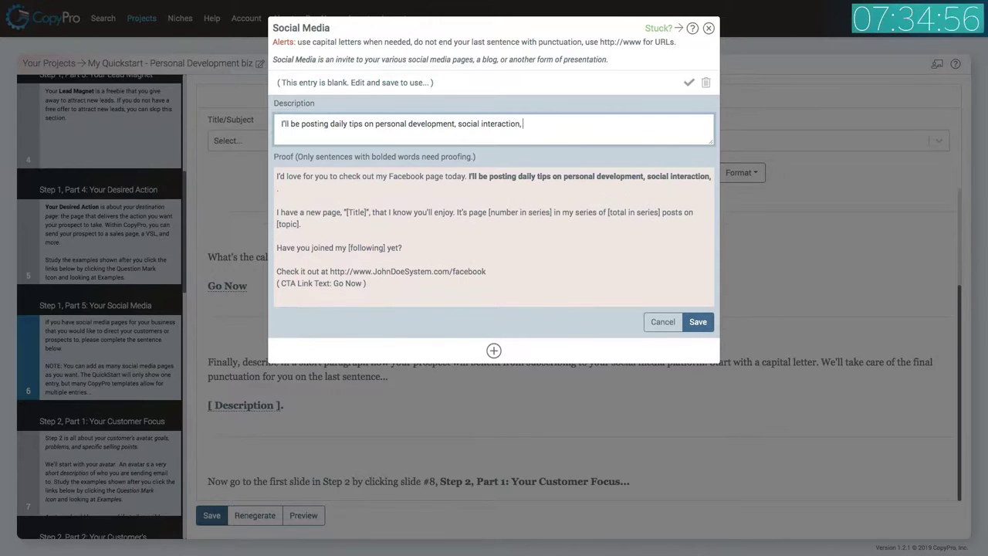
type("persuasion")
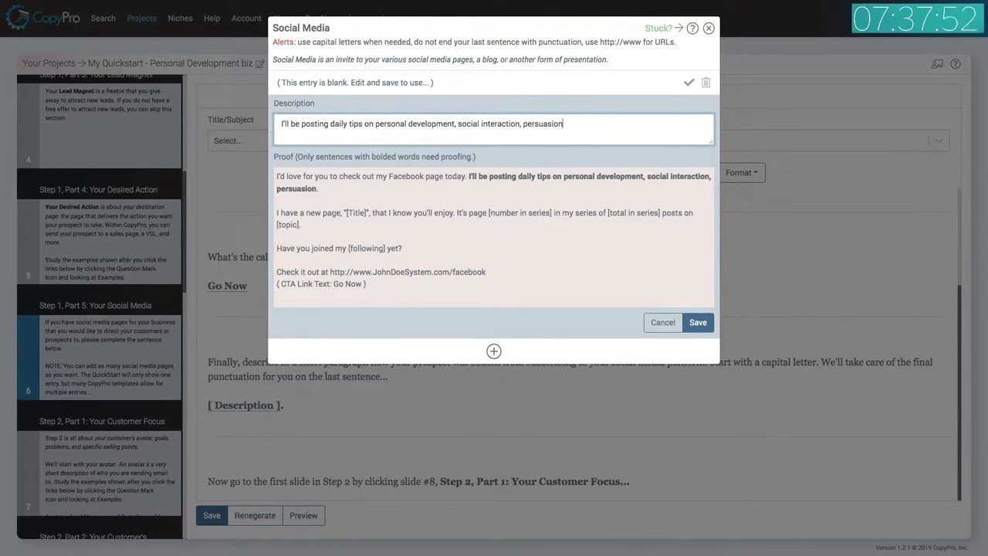
type(", charisma, and mo")
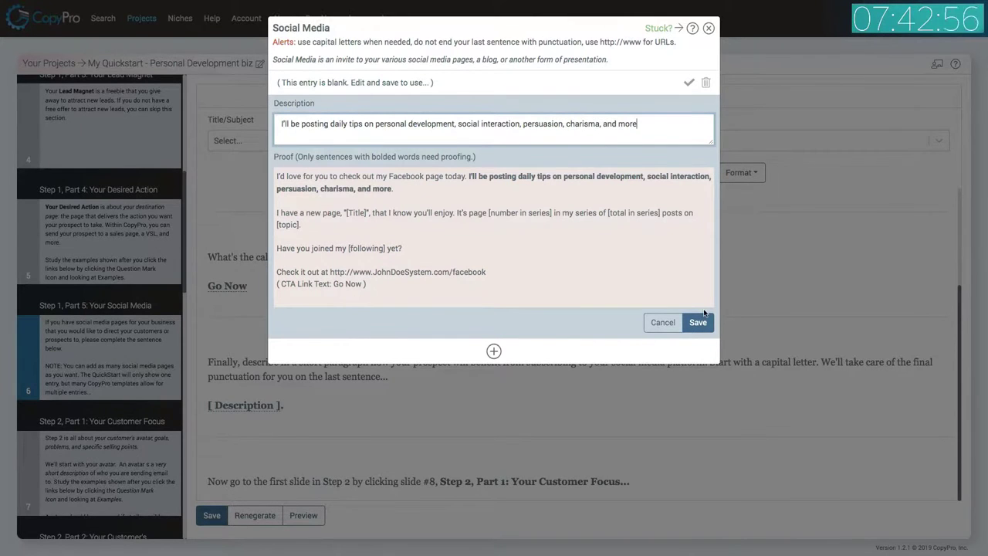
type("re.")
- Add "Plus I'll answer your questions weekly" to the description, save the entry and place it in the template
type("Plus ")
type("I")
type("'ll o")
type("nswer your ")
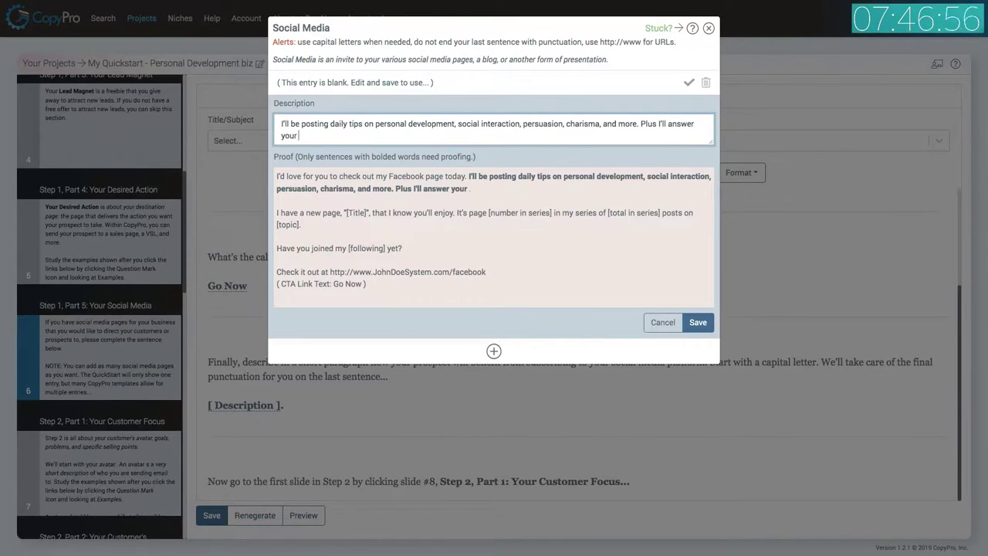
type("questions weekly")
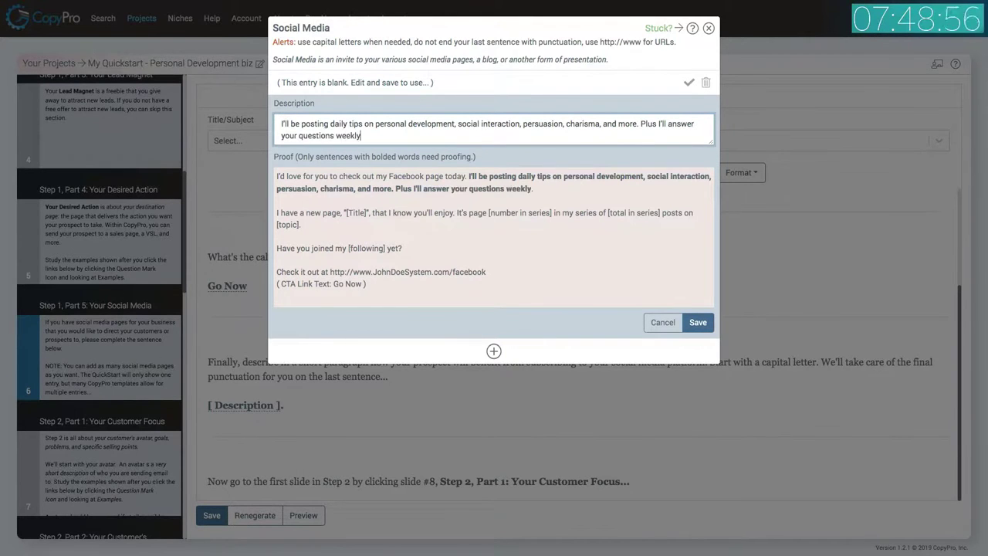
left_click(697, 322)
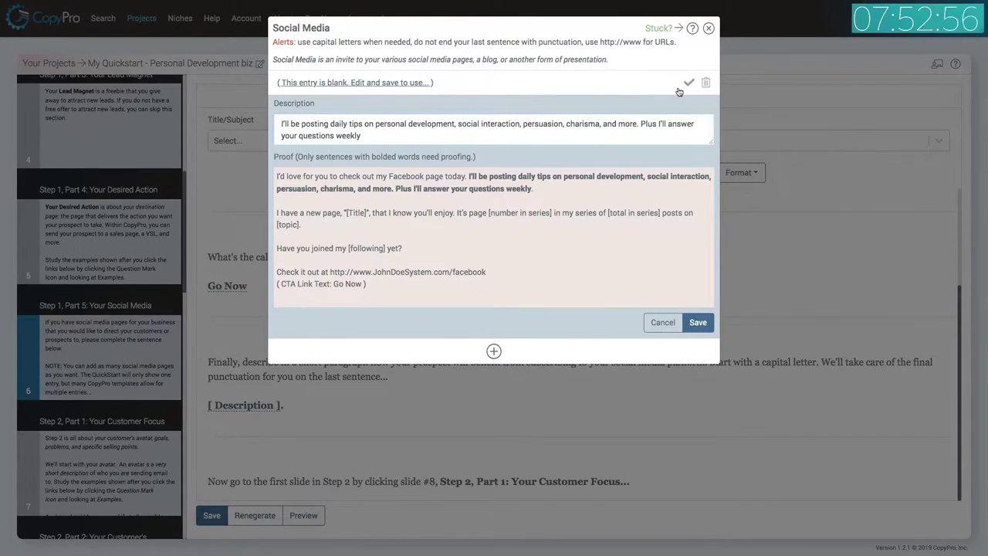
left_click(688, 90)
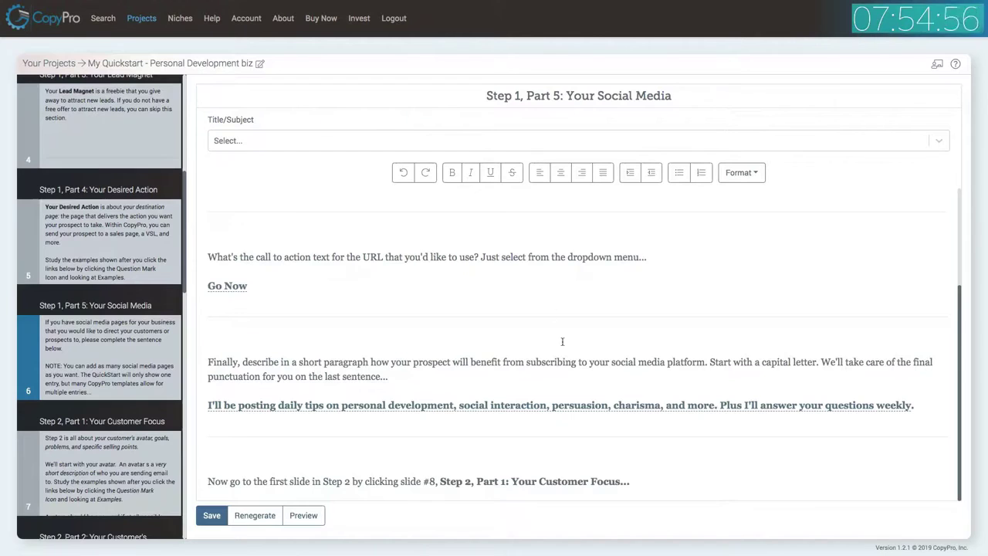
- Save the Your Social Media section and open slide 15, "Preview (All)"
left_click(220, 516)
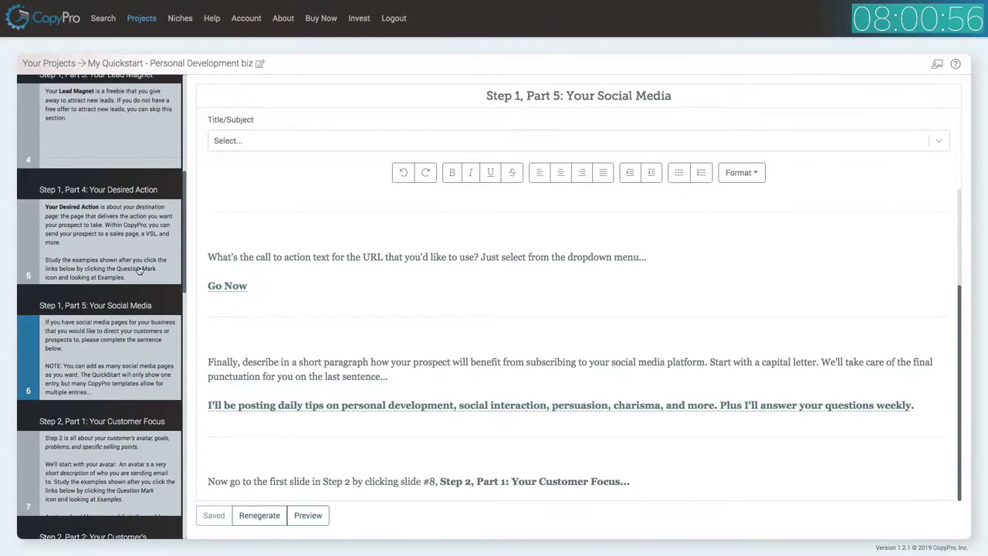
scroll(138, 254, "down", 2)
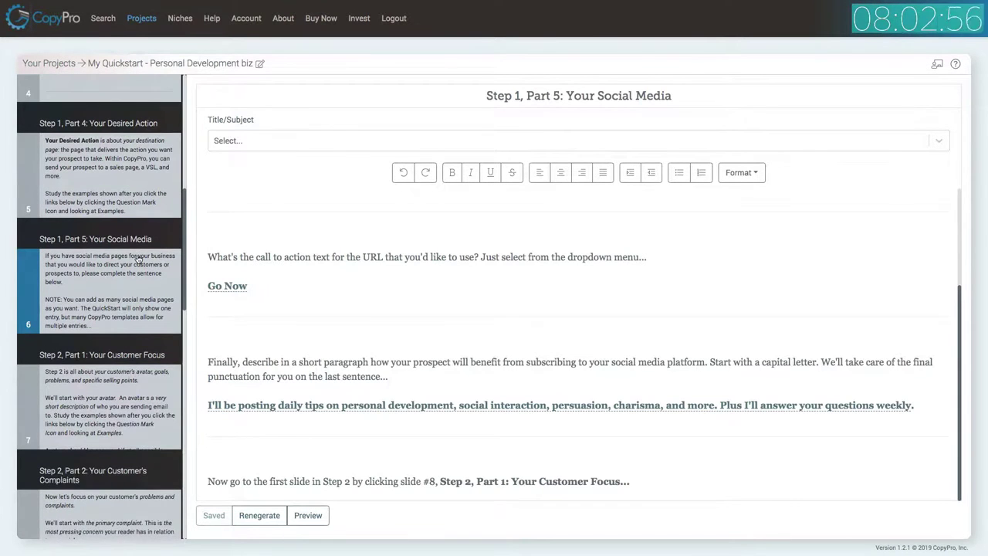
scroll(138, 262, "down", 12)
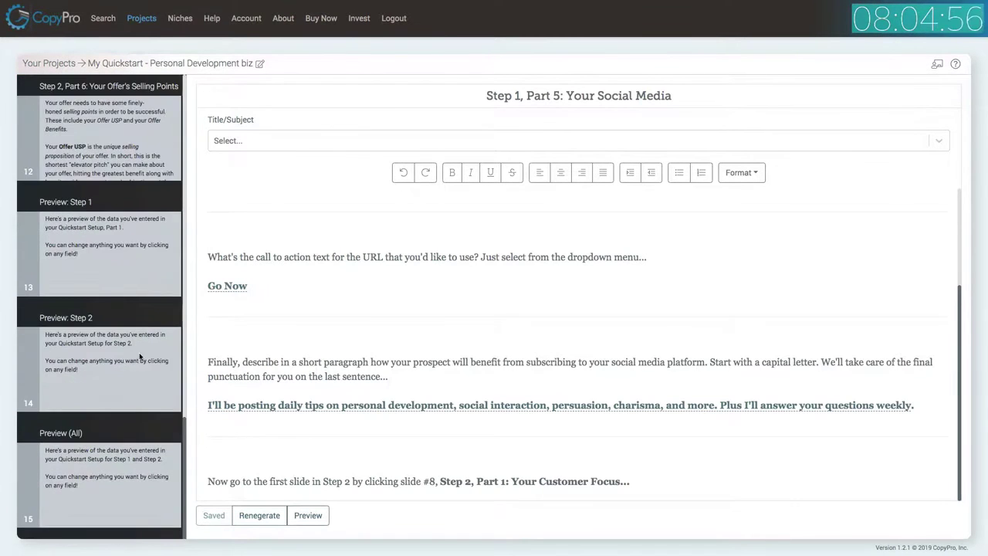
left_click(112, 473)
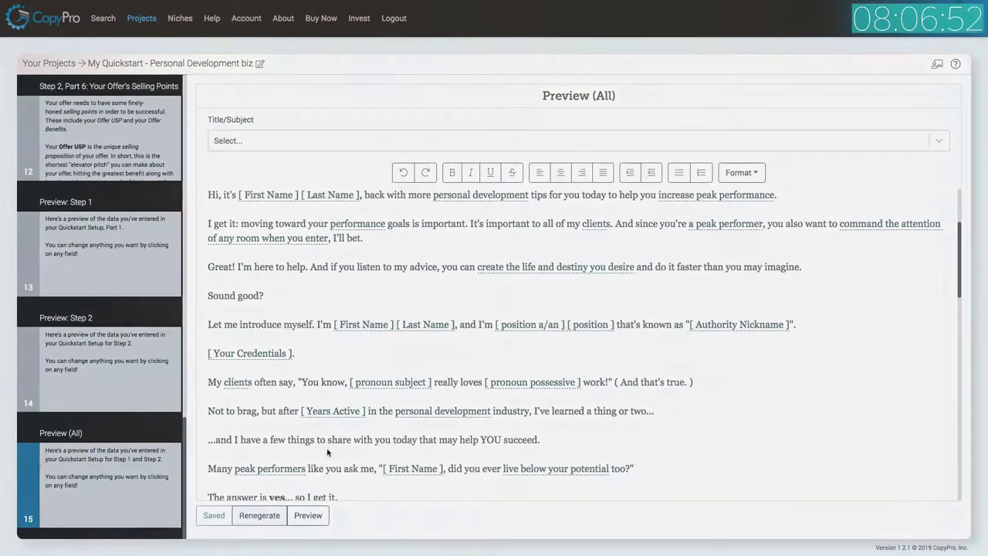
- Regenerate the full preview from the entered data and check it for fields still left blank
left_click(260, 515)
left_click(644, 75)
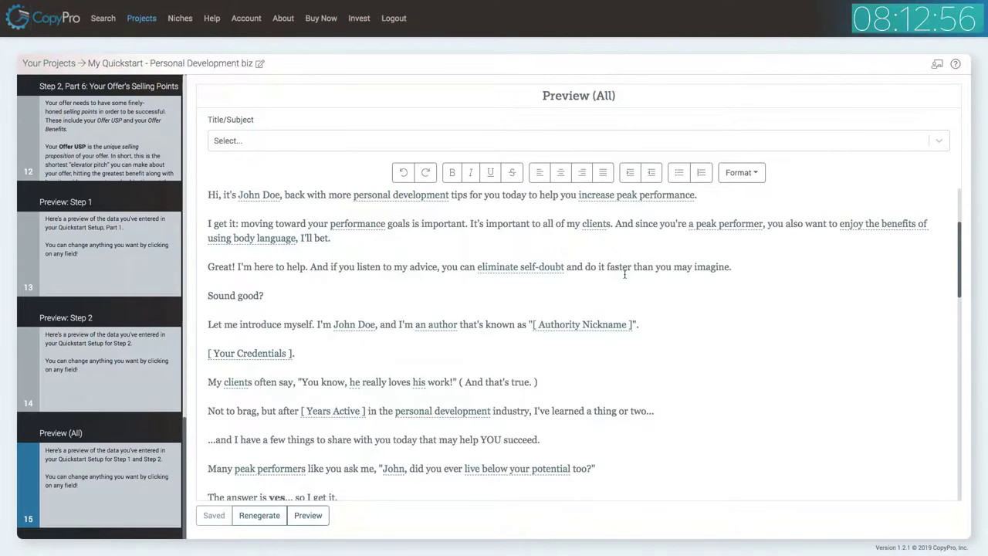
scroll(625, 271, "down", 1)
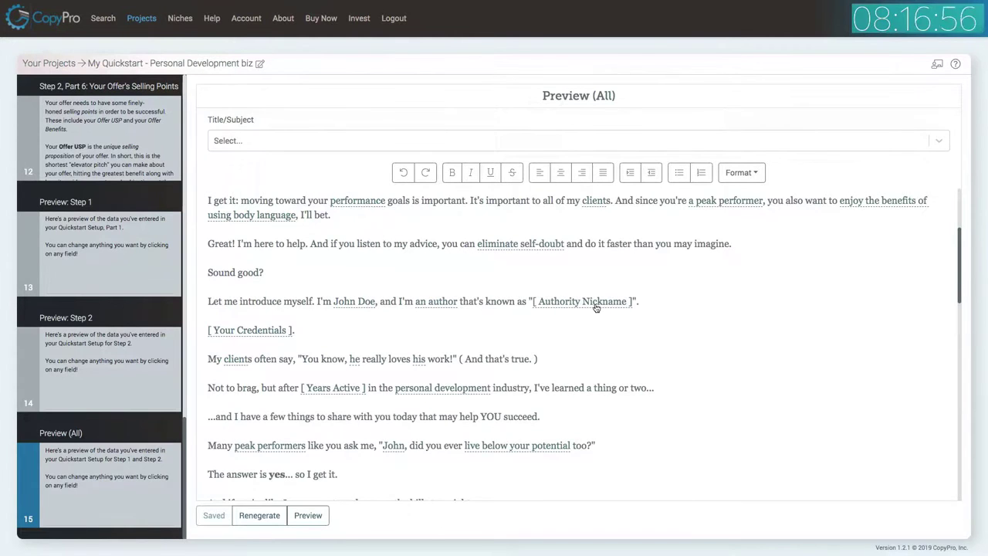
- On slide 2, set the Authority Nickname to "The Confidence Master", save the entry and place it in the template sentence
scroll(114, 307, "up", 15)
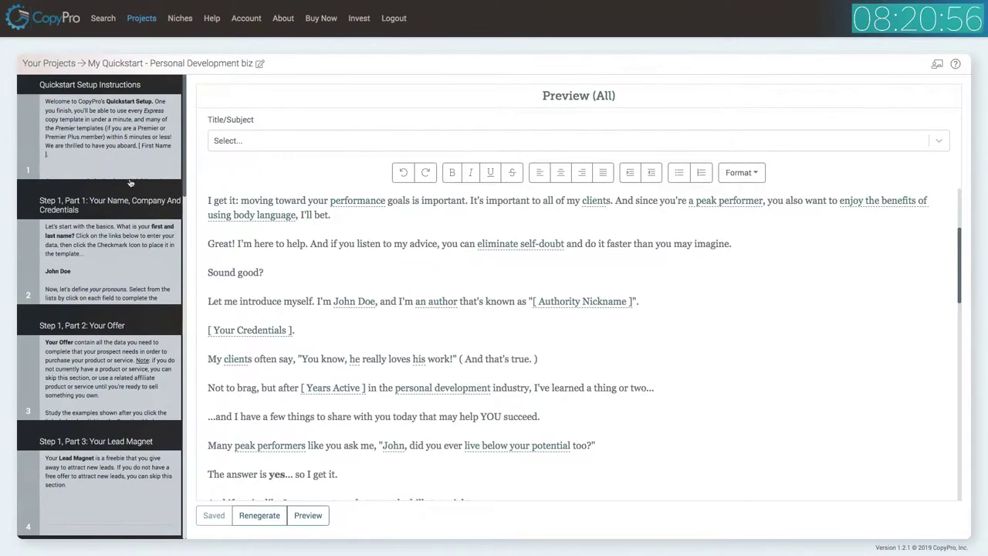
left_click(103, 249)
scroll(394, 273, "down", 10)
scroll(394, 276, "down", 4)
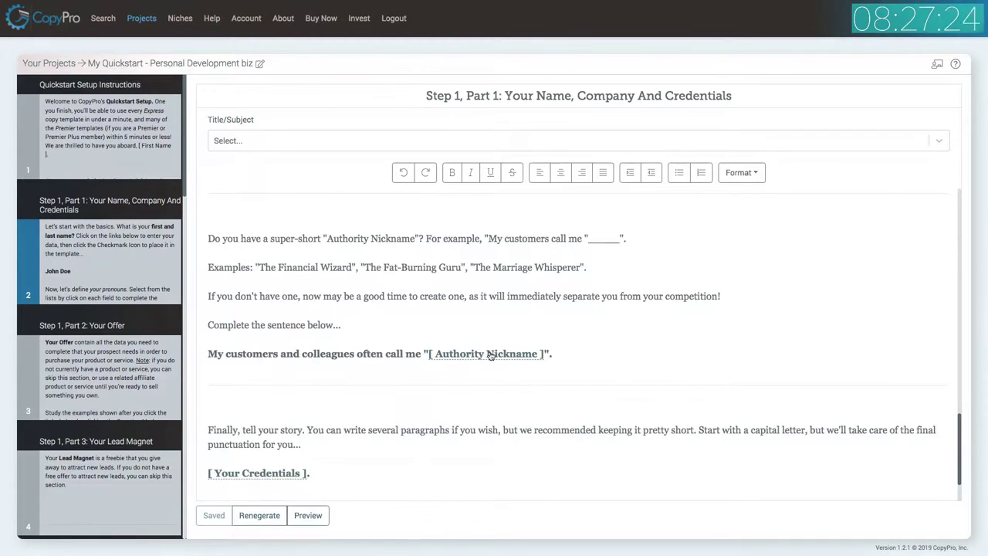
left_click(490, 353)
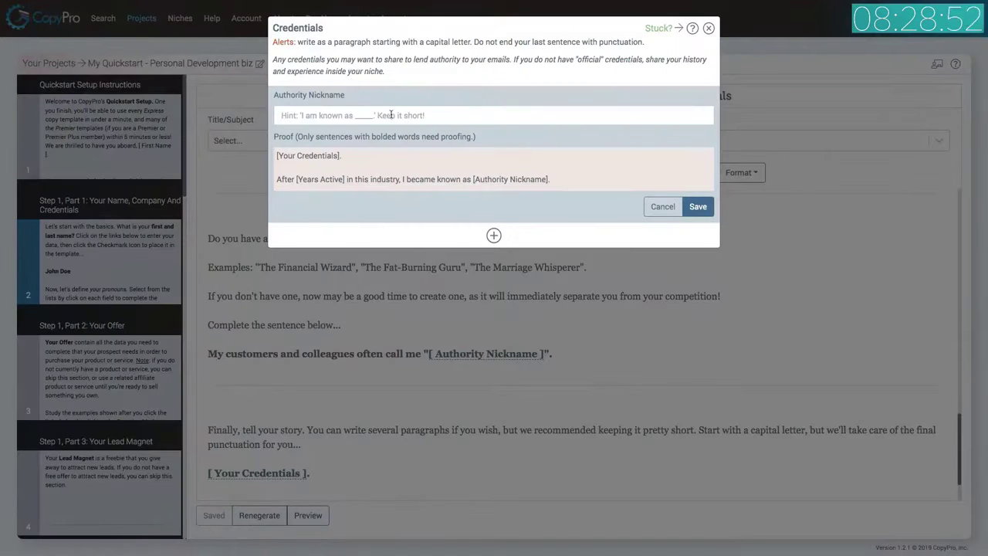
left_click(391, 115)
type("The Confidence Master")
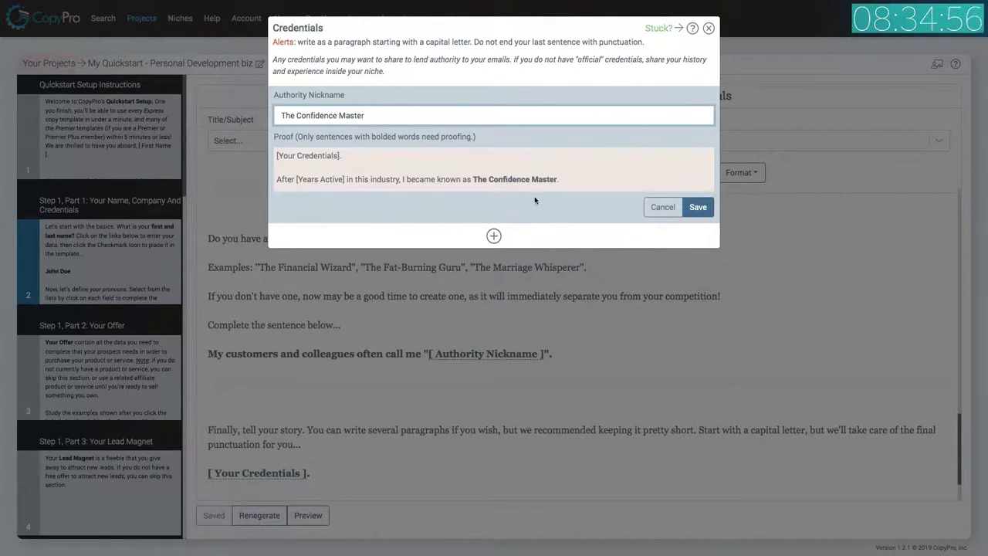
left_click(697, 207)
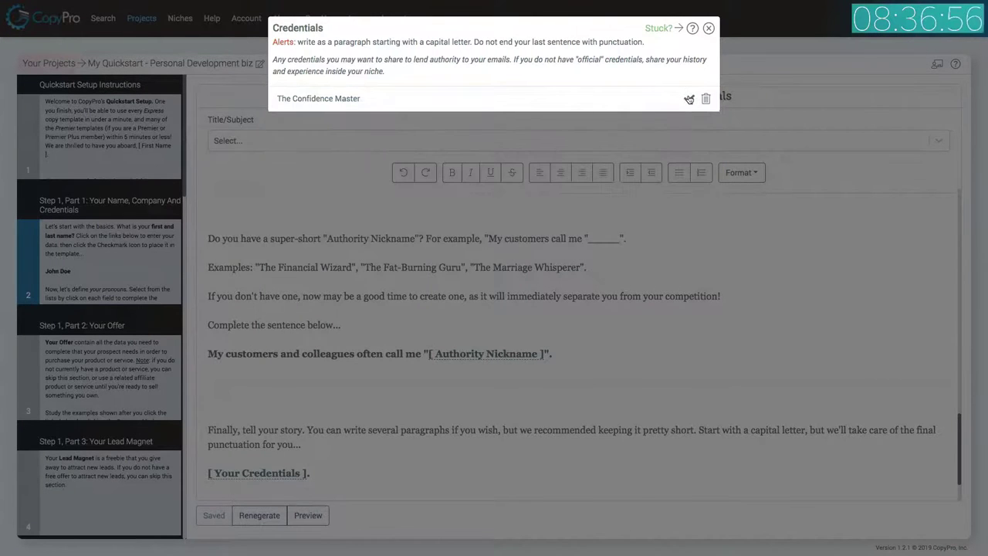
left_click(688, 99)
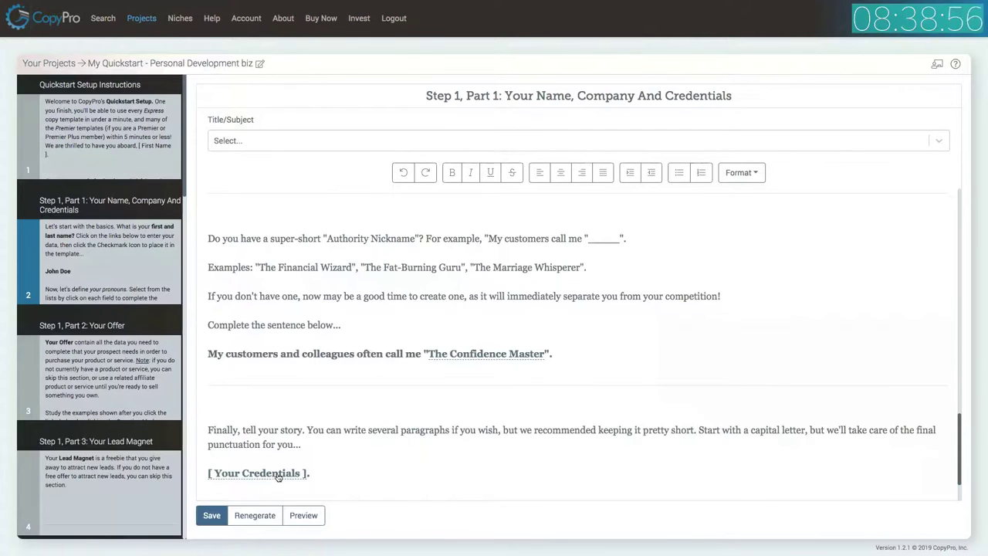
- Open Your Credentials and enter "I've spend the past 17 years perfecting the art of natural charisma and self-confidence"
left_click(278, 477)
left_click(391, 142)
type("I've")
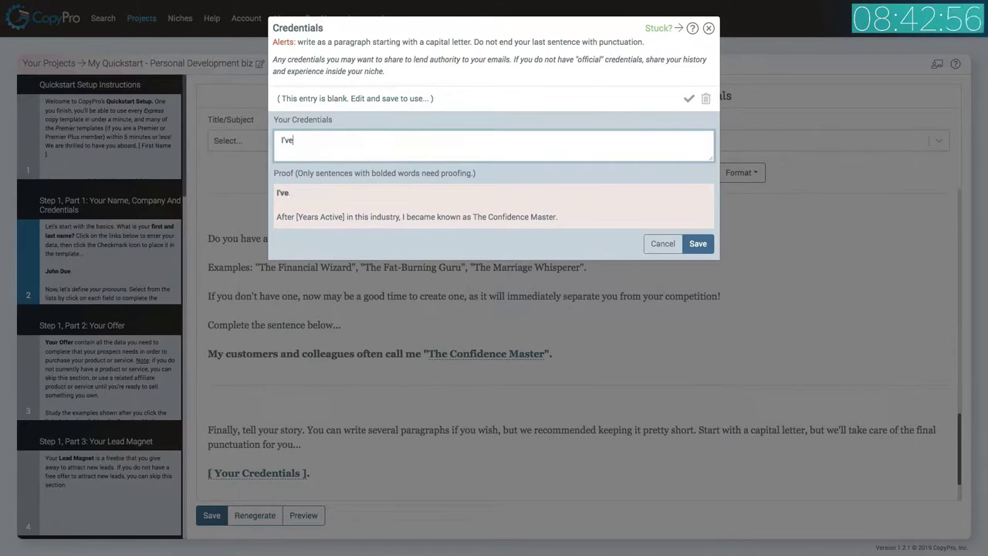
type(" spend the past 17 years perfecting the art of natural charism")
key("BackSpace")
key("BackSpace")
type("isma and ")
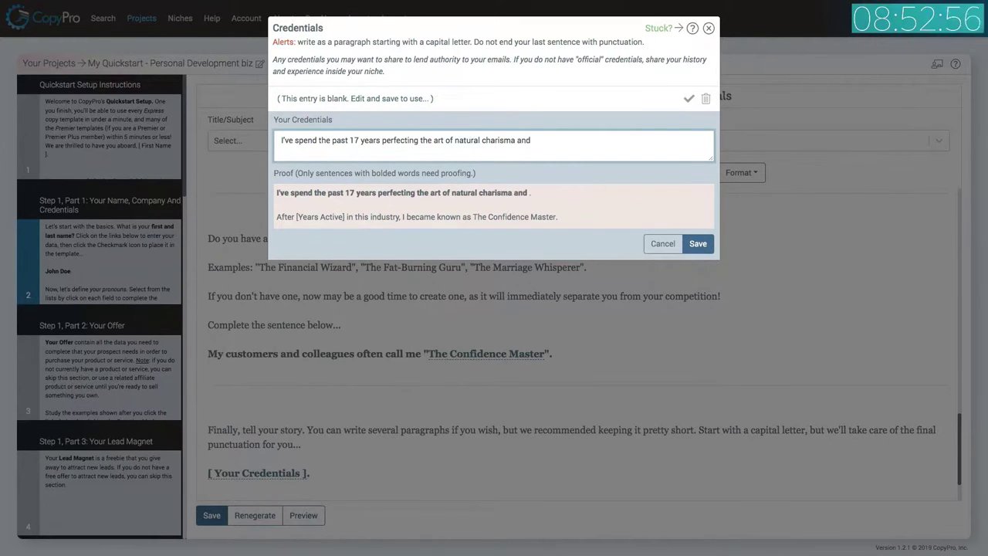
type("personal")
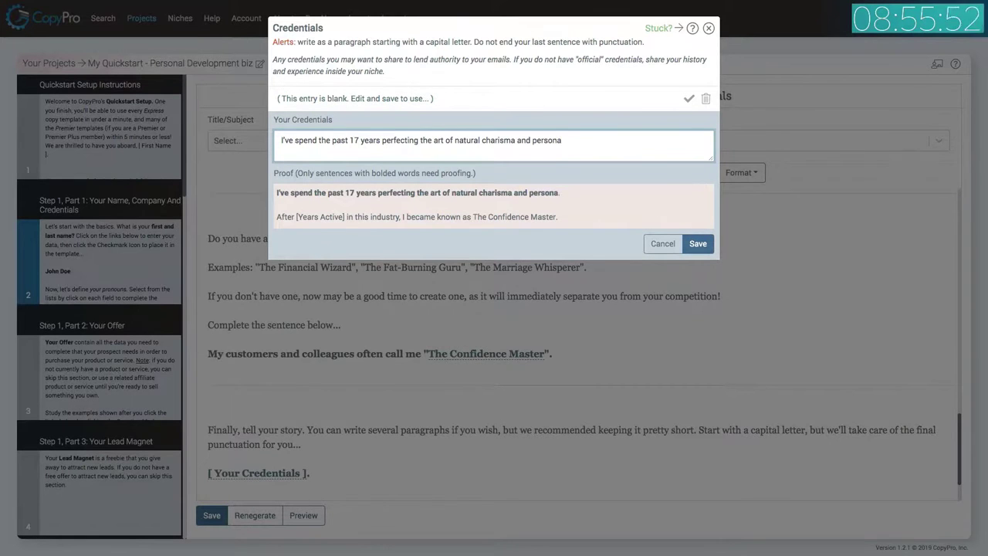
key("BackSpace")
key("BackSpace")
key("BackSpace")
key("BackSpace")
key("BackSpace")
key("BackSpace")
key("BackSpace")
key("BackSpace")
type("self-confidence")
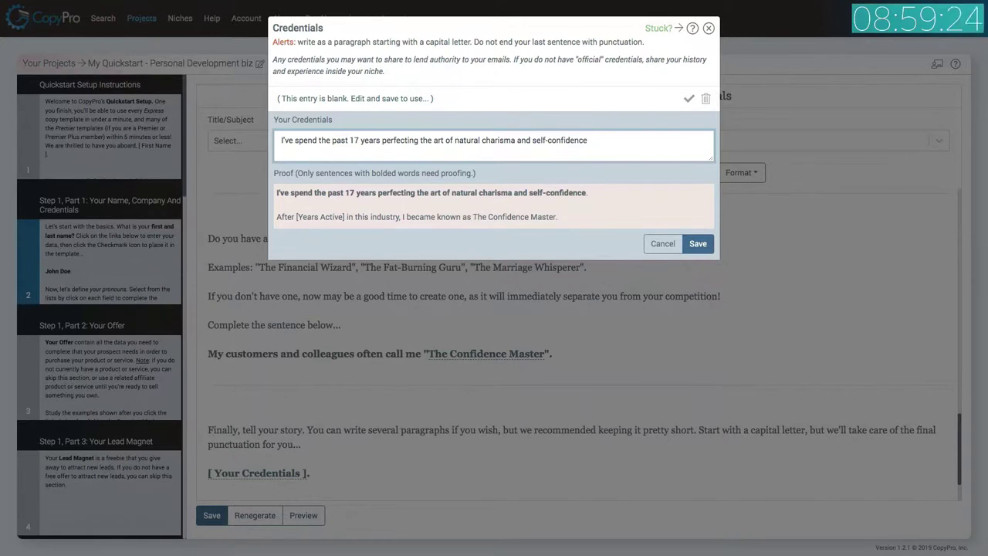
- Append "I've worked with individuals ranging from celebrities to business owners and from all areas of the country" to the credentials, save the entry and place it
type(". I've worked with i")
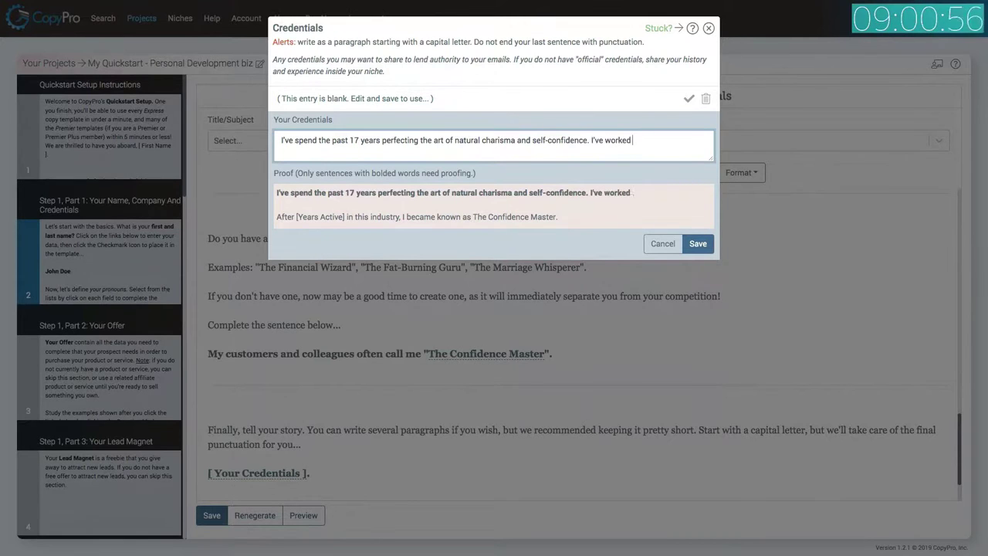
type("ndividuals ranging from")
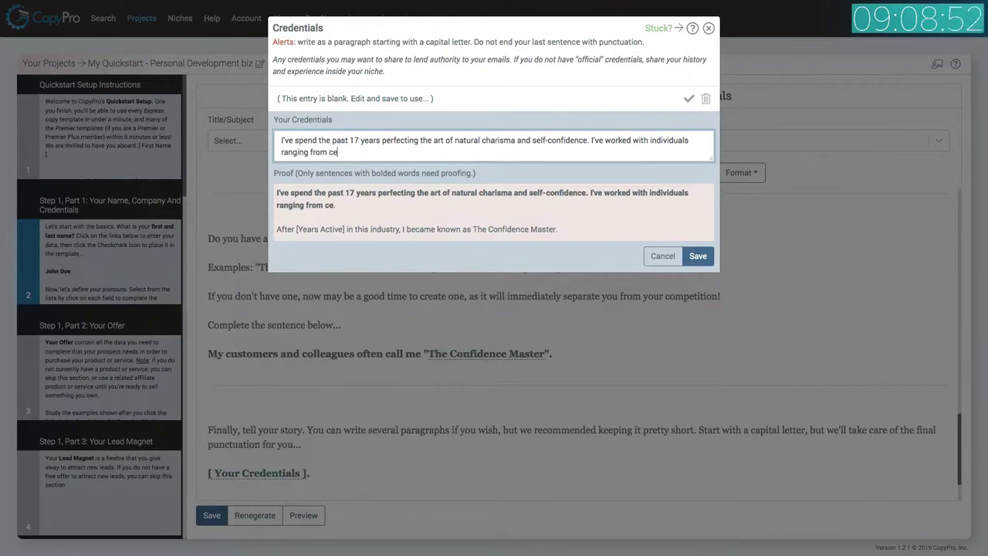
type("lebrities to ")
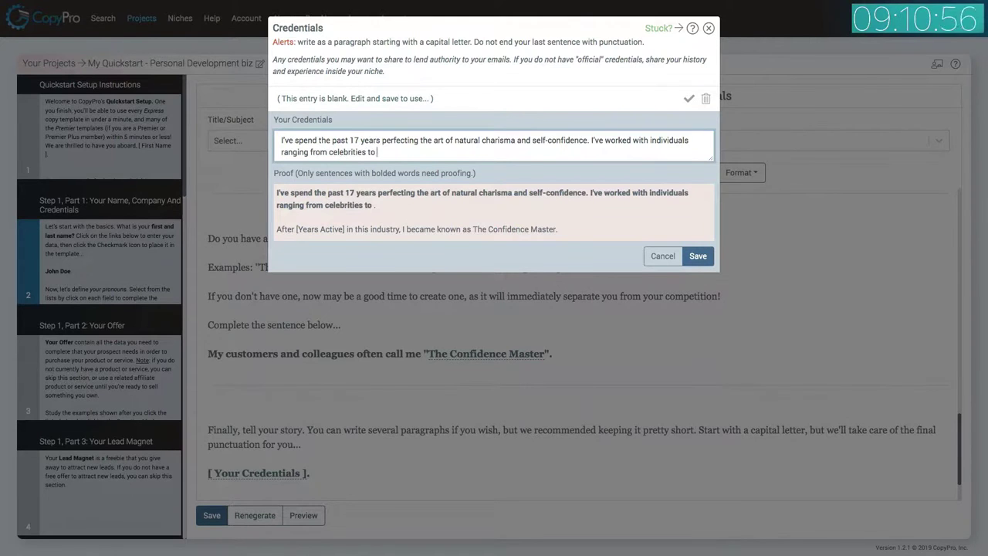
type("business owners")
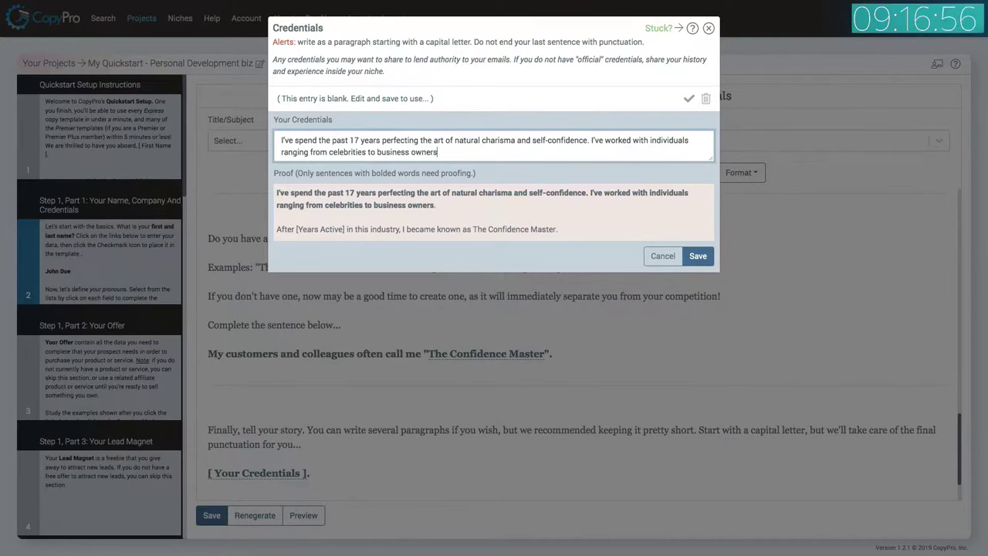
type(" and from all ")
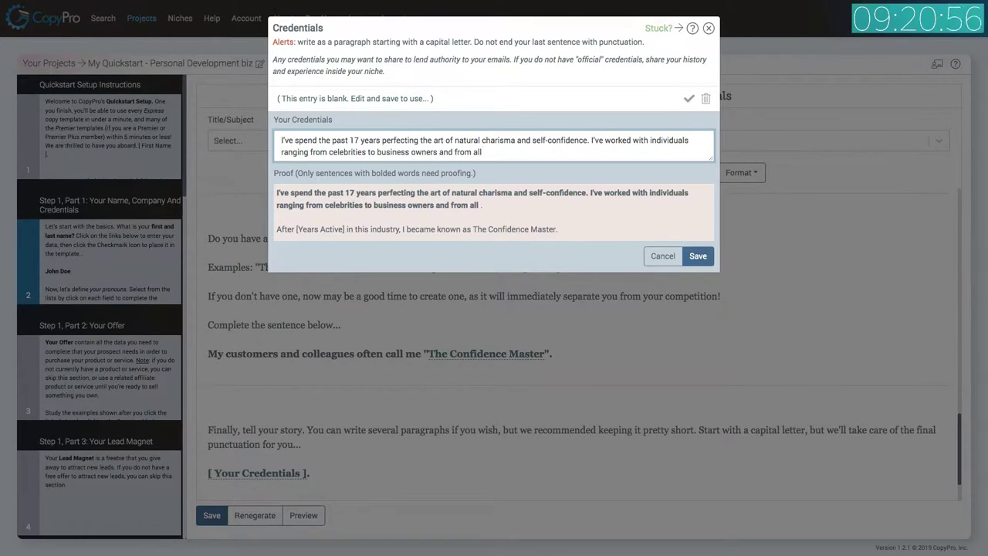
type("areas ")
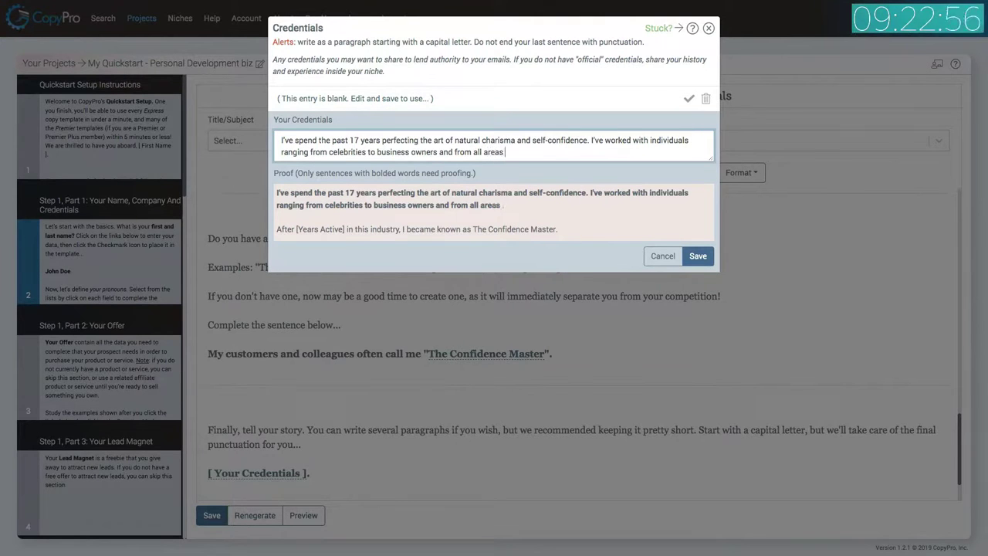
type("of the co")
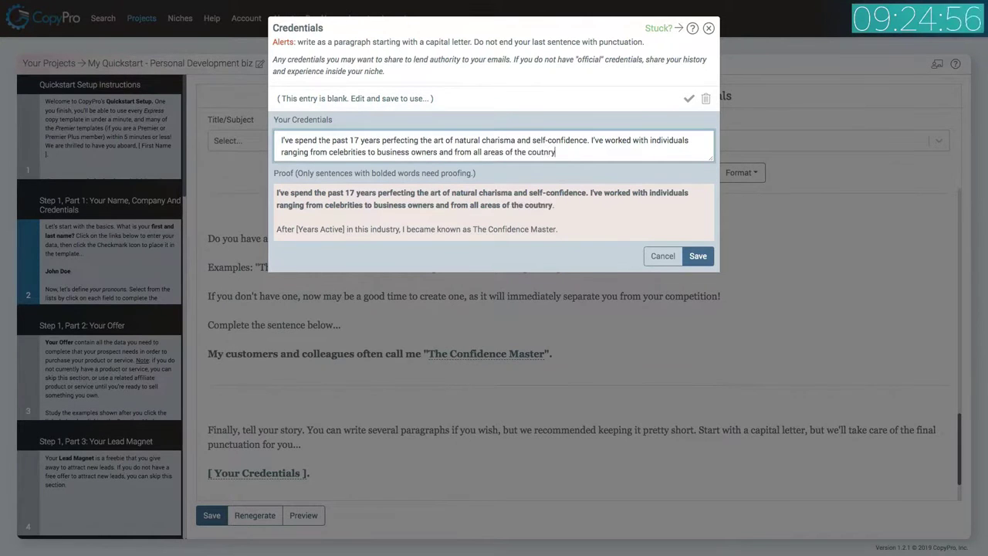
type("untry")
left_click(697, 257)
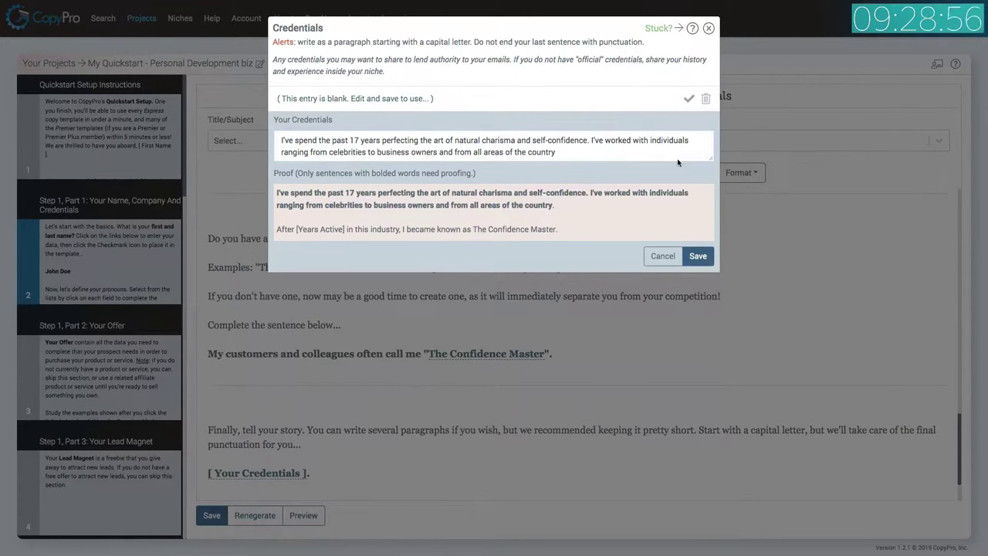
left_click(685, 108)
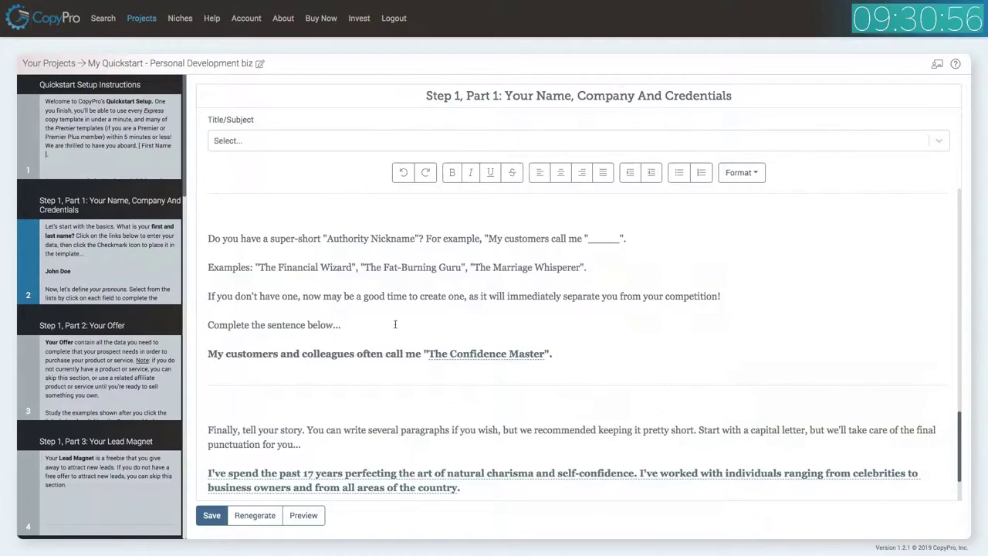
- Set Years Active to "15 years", save the entry, place it in the niche experience sentence and save slide 2
scroll(395, 325, "down", 2)
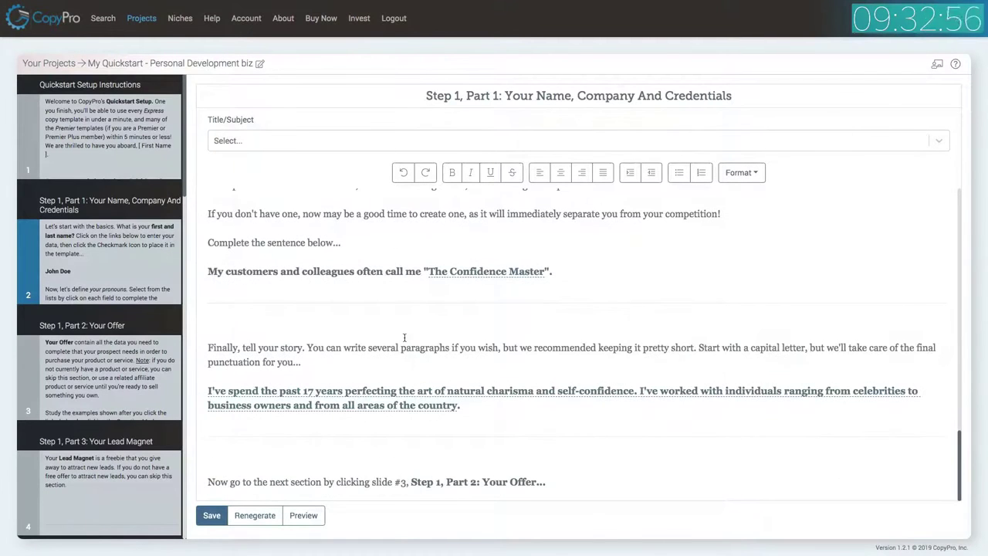
scroll(434, 346, "up", 12)
scroll(434, 349, "down", 3)
scroll(434, 349, "down", 4)
left_click(405, 217)
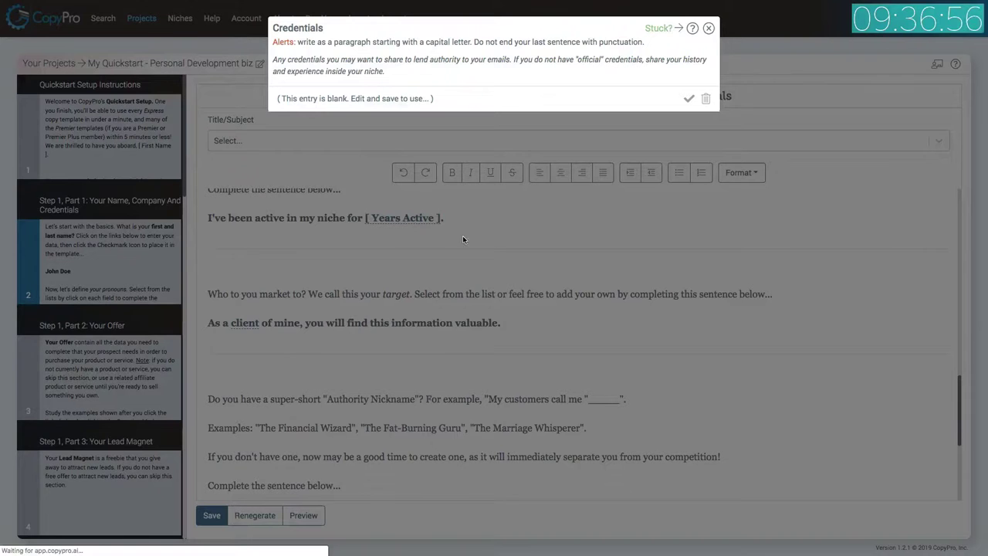
left_click(402, 103)
left_click(343, 142)
type("1")
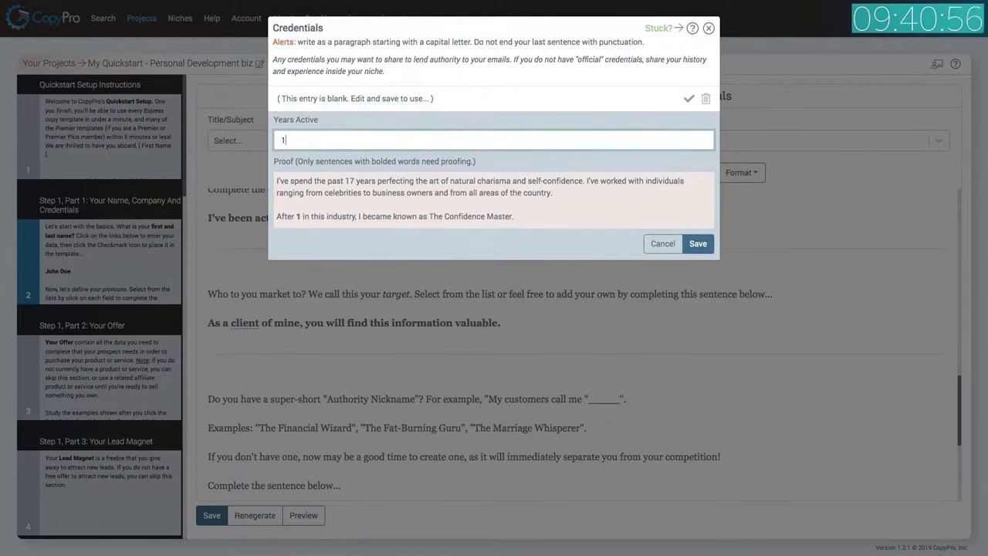
type("5 years")
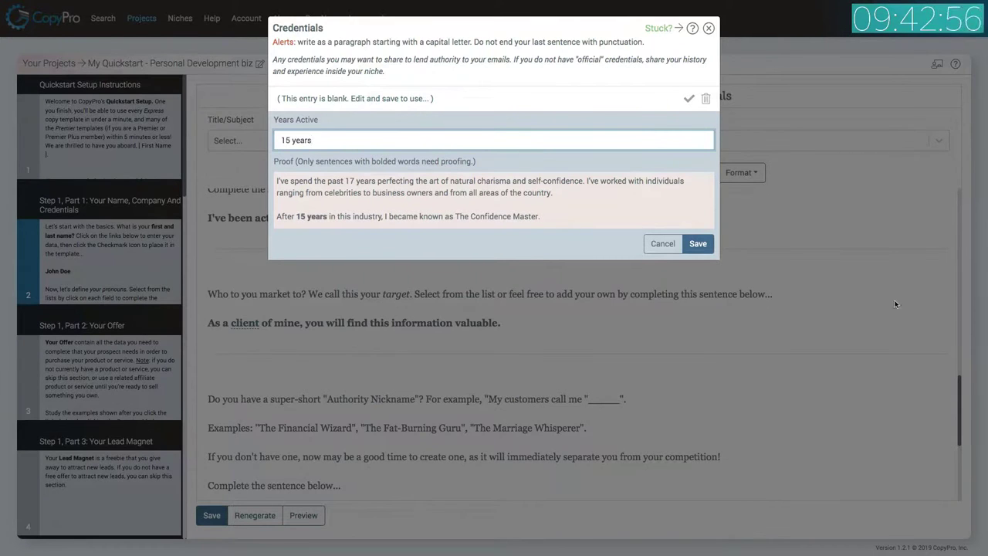
left_click(705, 245)
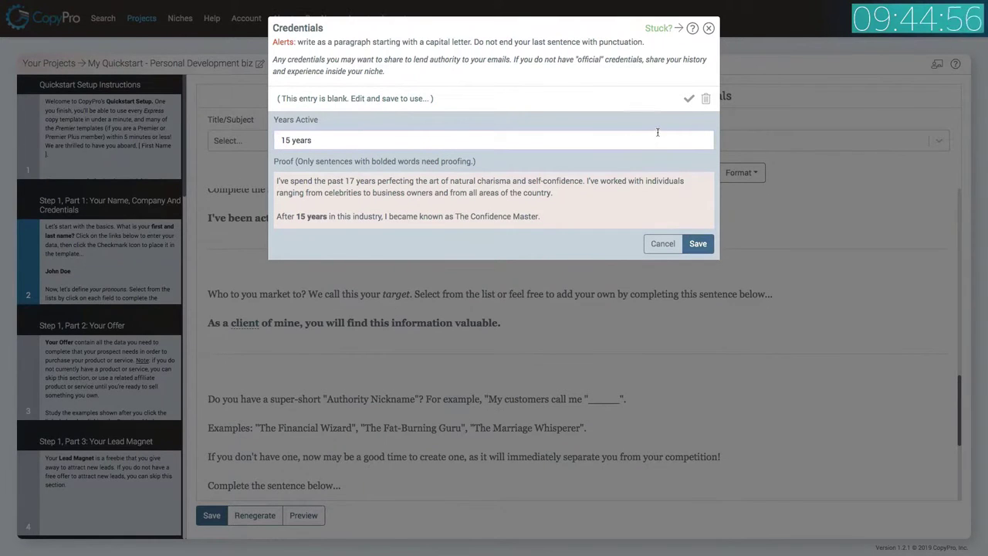
key("Return")
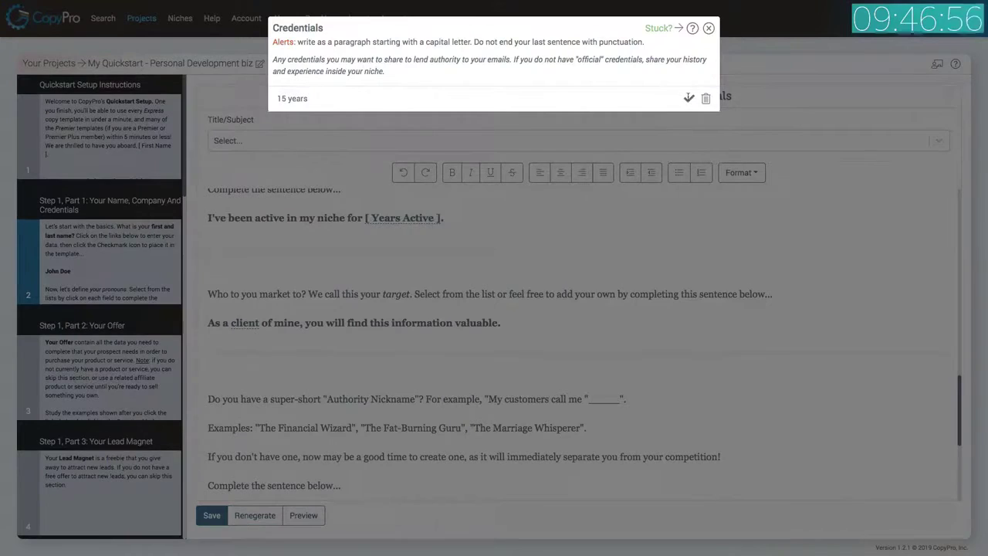
left_click(689, 99)
left_click(207, 519)
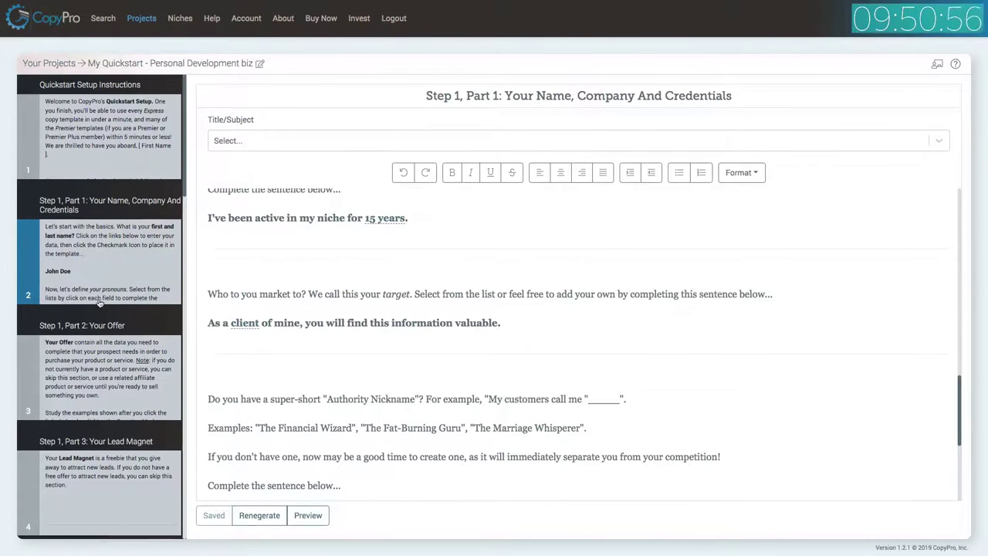
- Open slide 15, "Preview (All)", and regenerate its copy from the updated project data
scroll(96, 266, "down", 1)
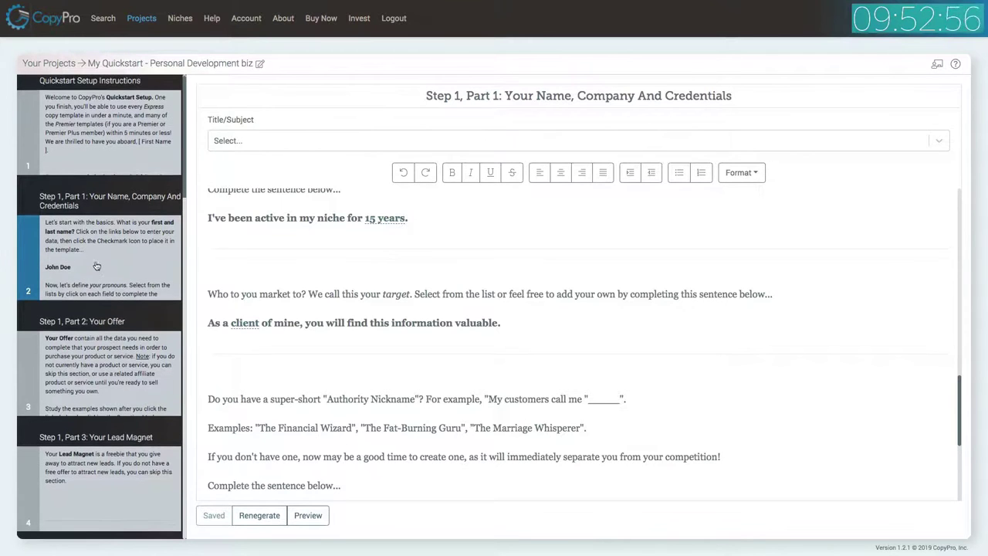
scroll(97, 267, "down", 5)
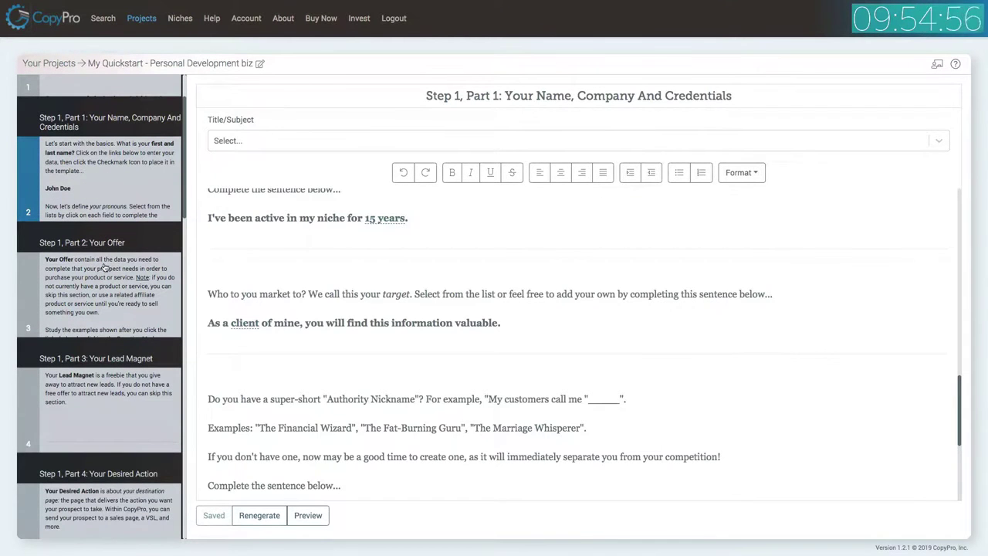
scroll(373, 307, "up", 10)
scroll(377, 308, "down", 3)
scroll(379, 310, "down", 6)
scroll(379, 309, "down", 10)
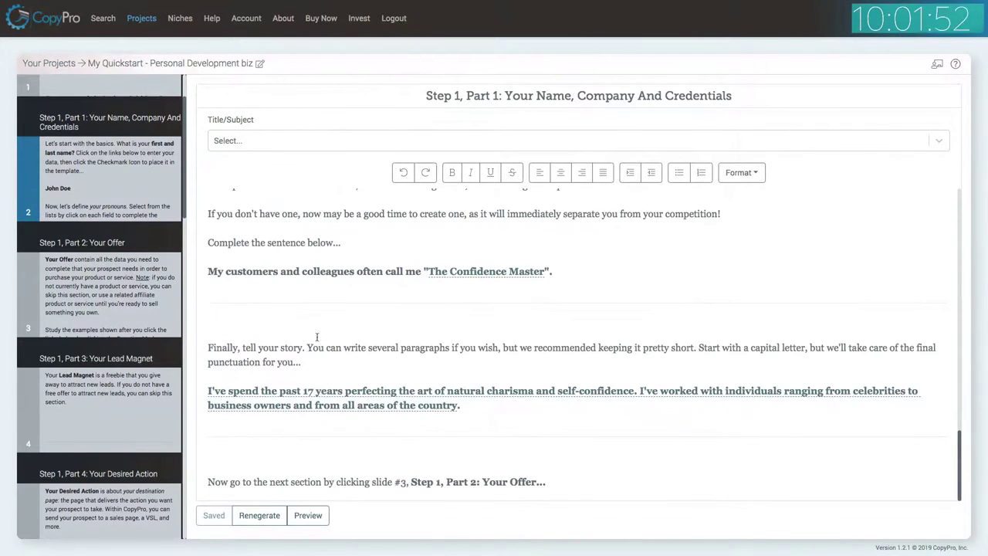
scroll(147, 363, "down", 15)
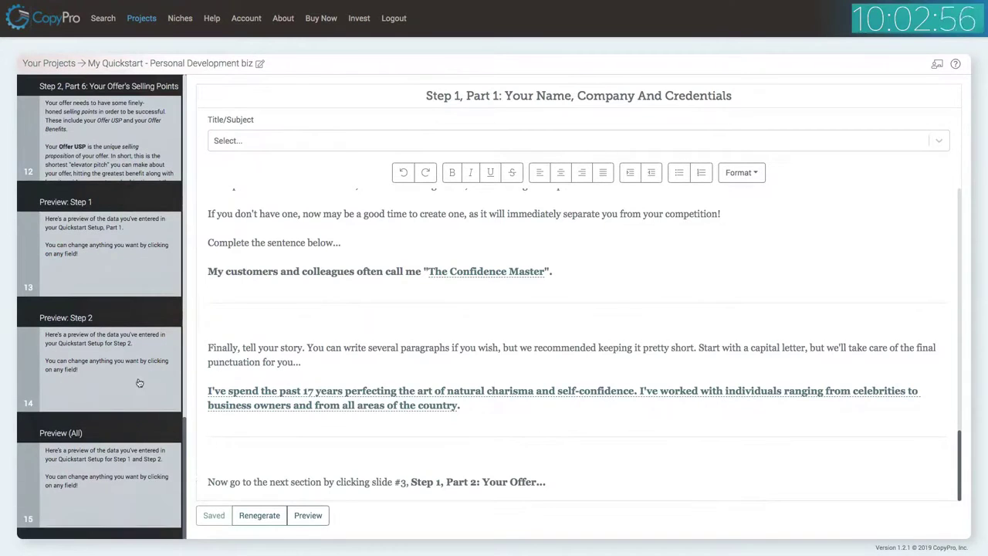
left_click(126, 477)
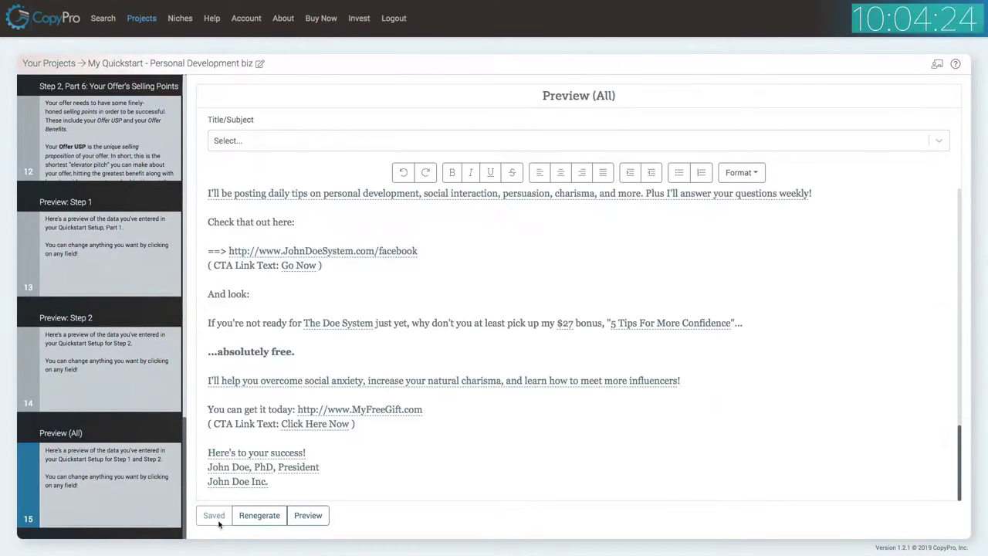
left_click(259, 515)
left_click(638, 77)
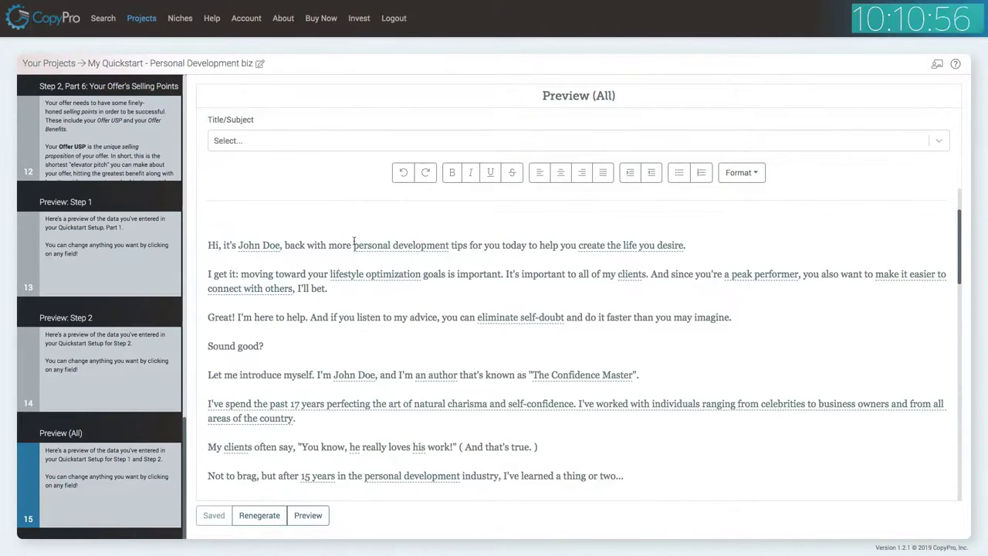
- Read through the regenerated copy on the "Preview (All)" slide and check that every field is filled in
scroll(547, 287, "down", 1)
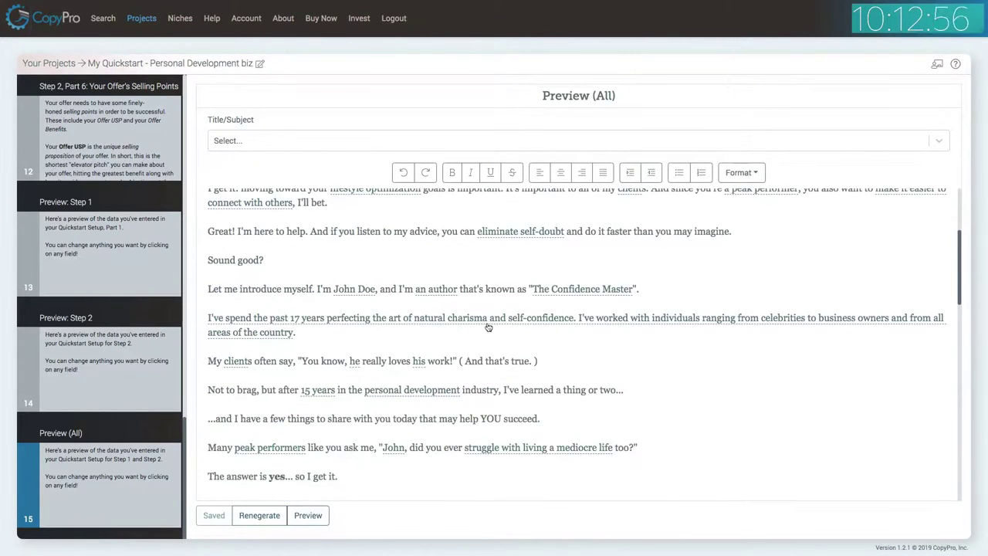
scroll(491, 320, "down", 1)
scroll(425, 355, "down", 2)
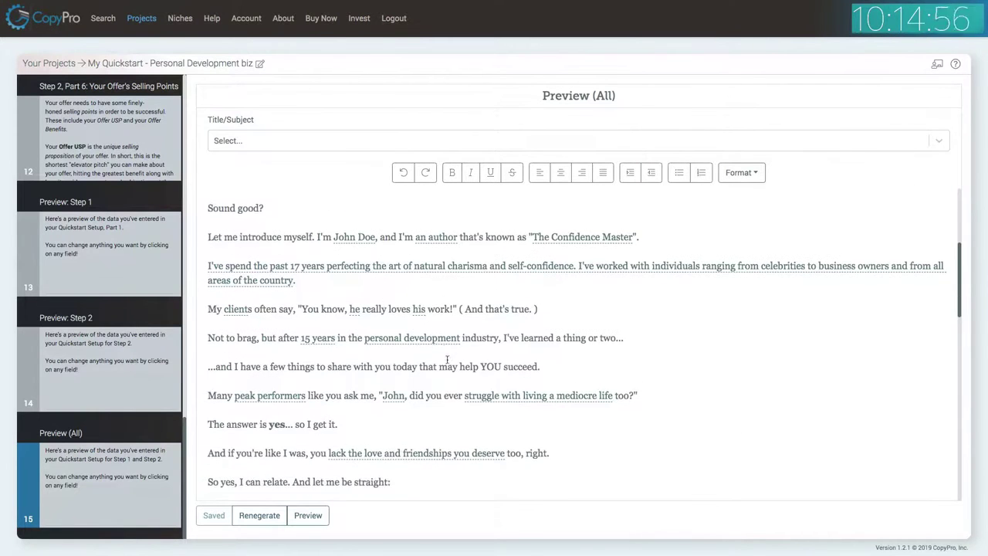
scroll(403, 345, "down", 2)
scroll(403, 346, "down", 3)
scroll(402, 300, "down", 4)
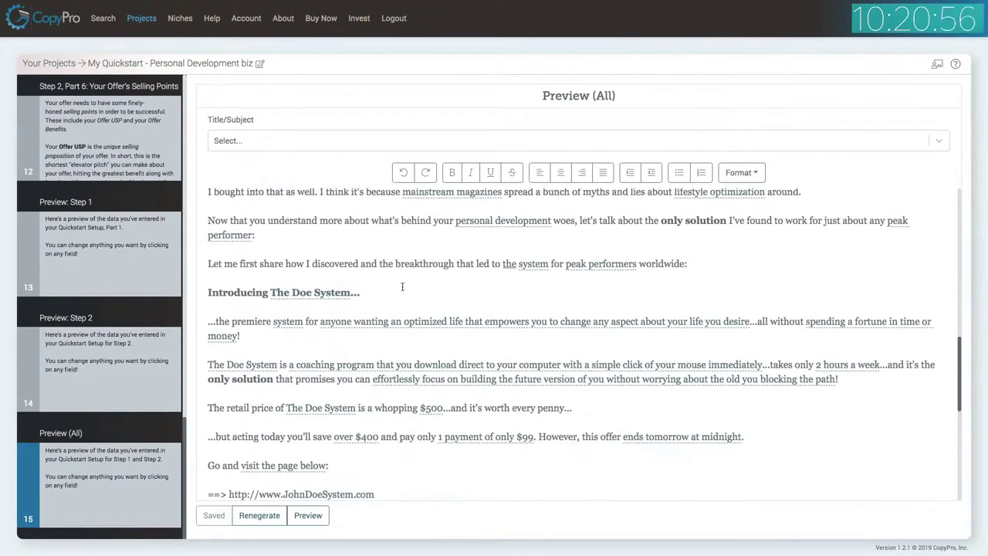
scroll(405, 294, "down", 3)
scroll(405, 289, "down", 5)
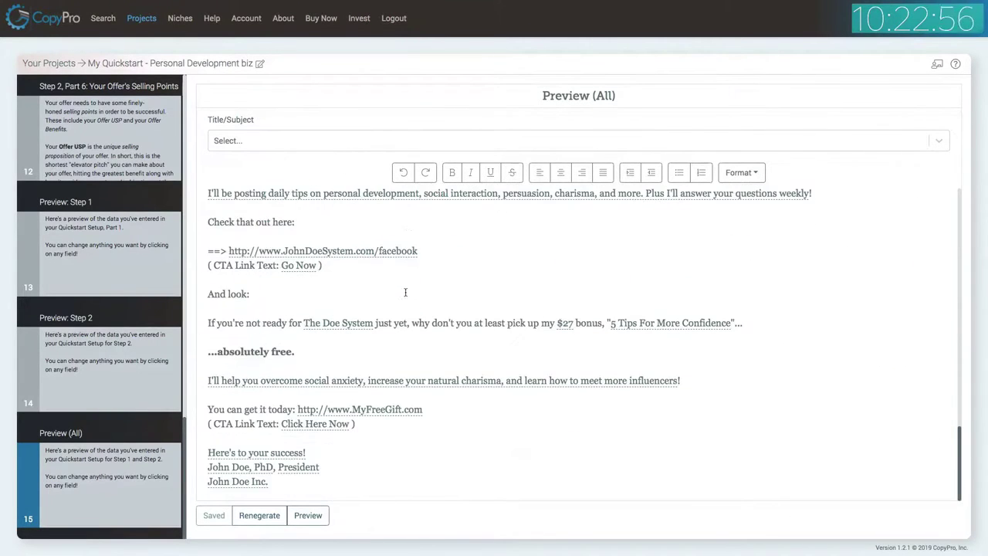
- View the finished copy as plain text in the full-size preview, read through it and return to the slide
left_click(314, 513)
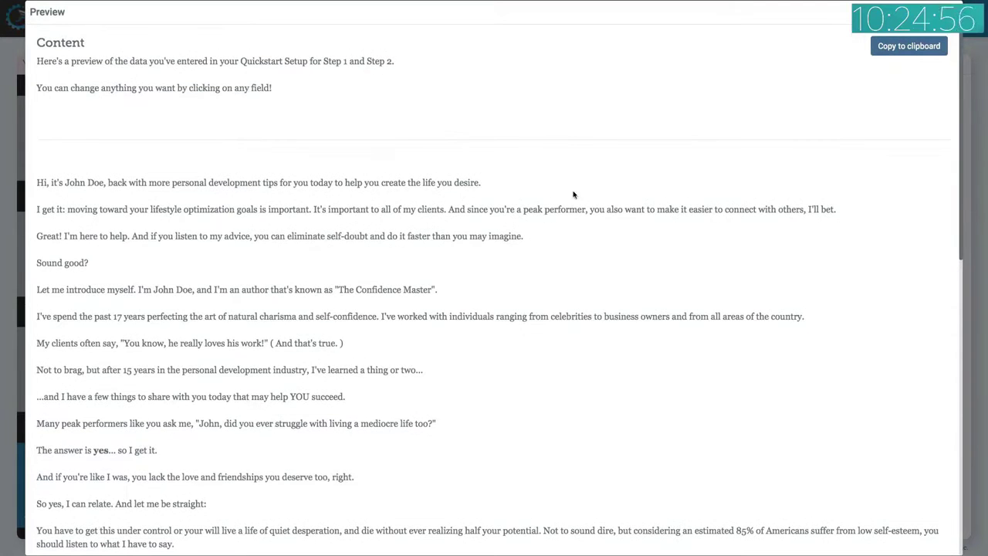
scroll(605, 257, "down", 1)
scroll(628, 236, "down", 3)
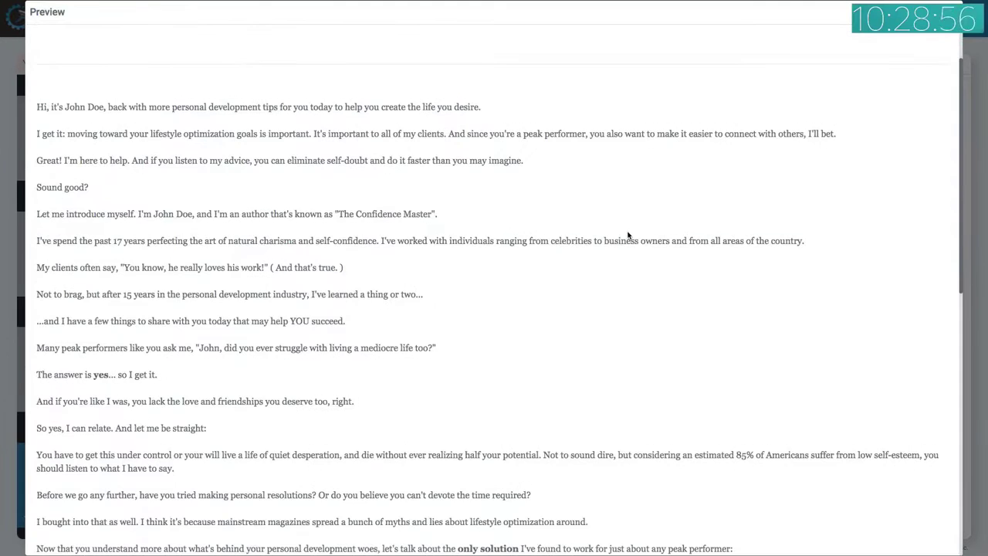
scroll(627, 235, "down", 5)
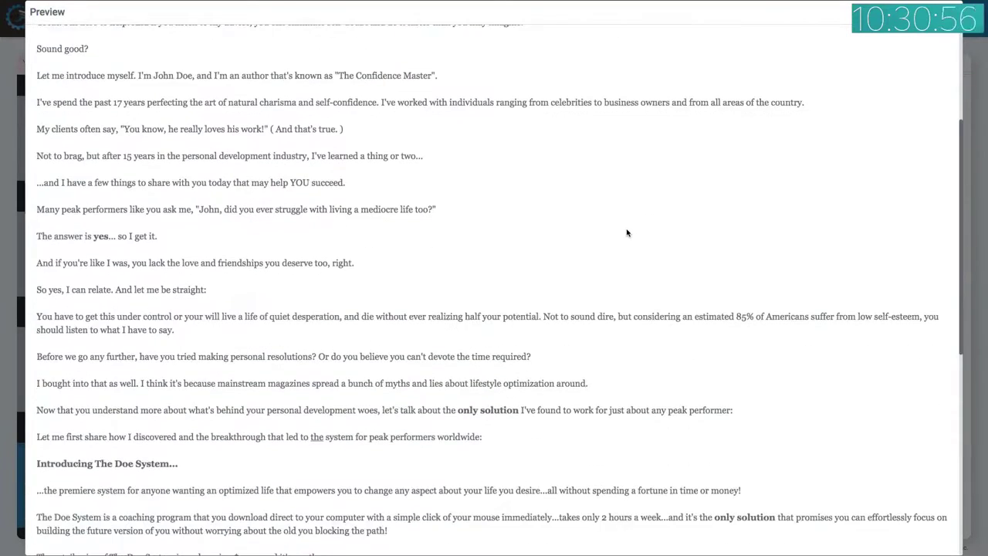
scroll(626, 233, "down", 6)
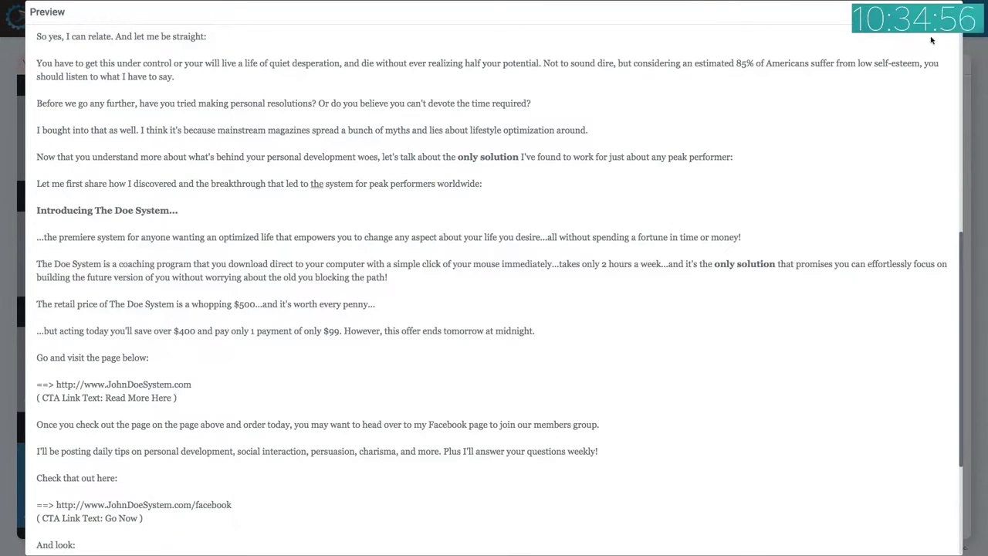
key("Escape")
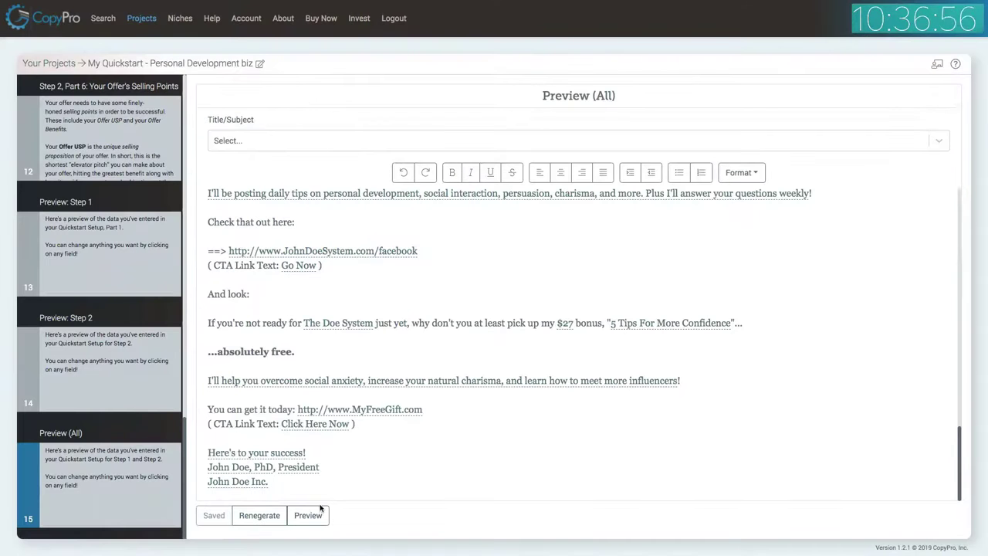
scroll(452, 324, "up", 15)
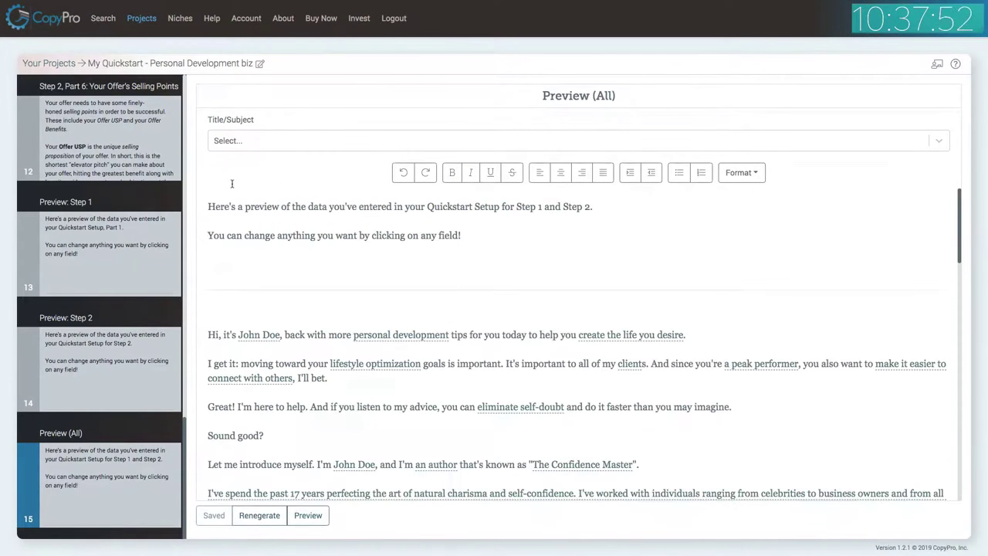
- Search the copy library for Emails (Sequences) with the purpose "promote my offer with a sales page"
left_click(101, 18)
left_click(278, 187)
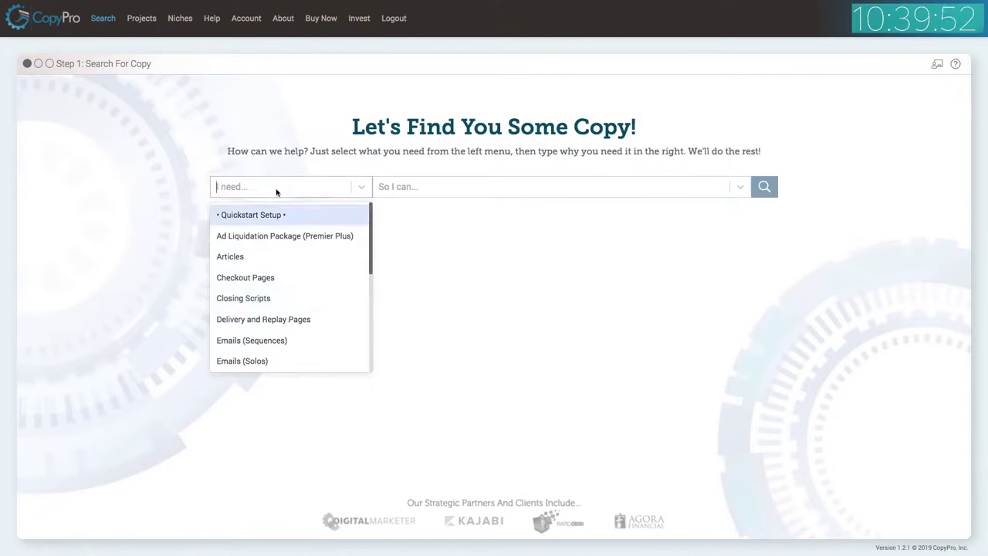
left_click(290, 339)
left_click(475, 189)
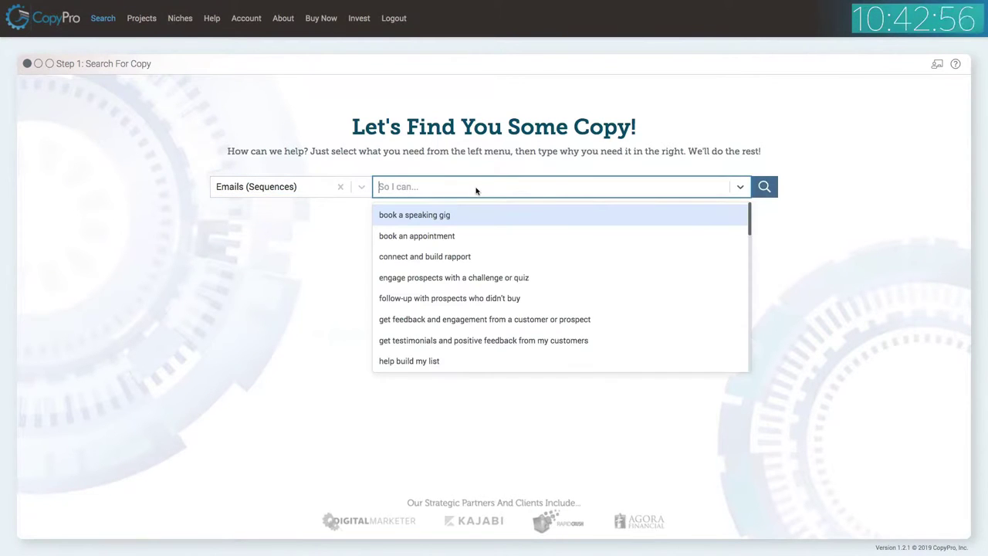
type("pro")
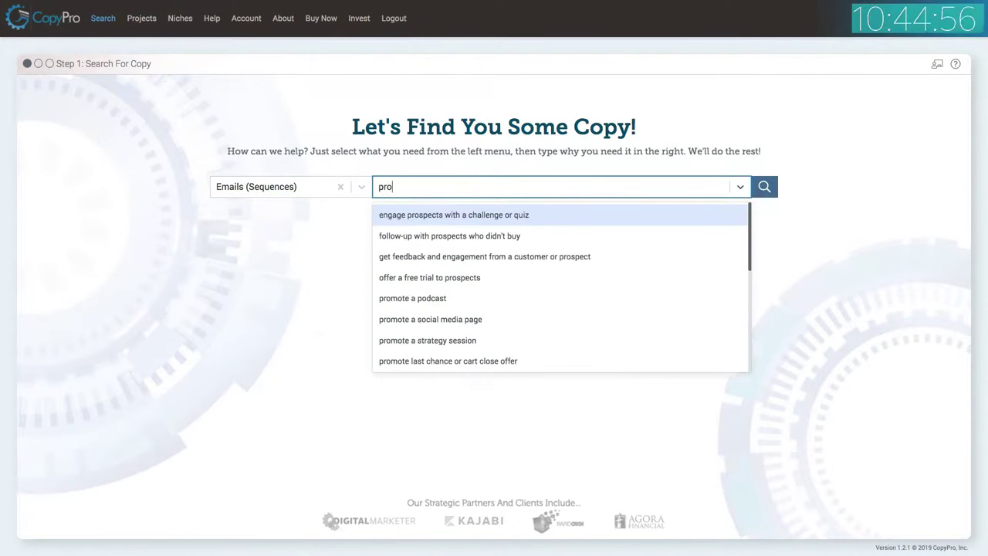
type("m")
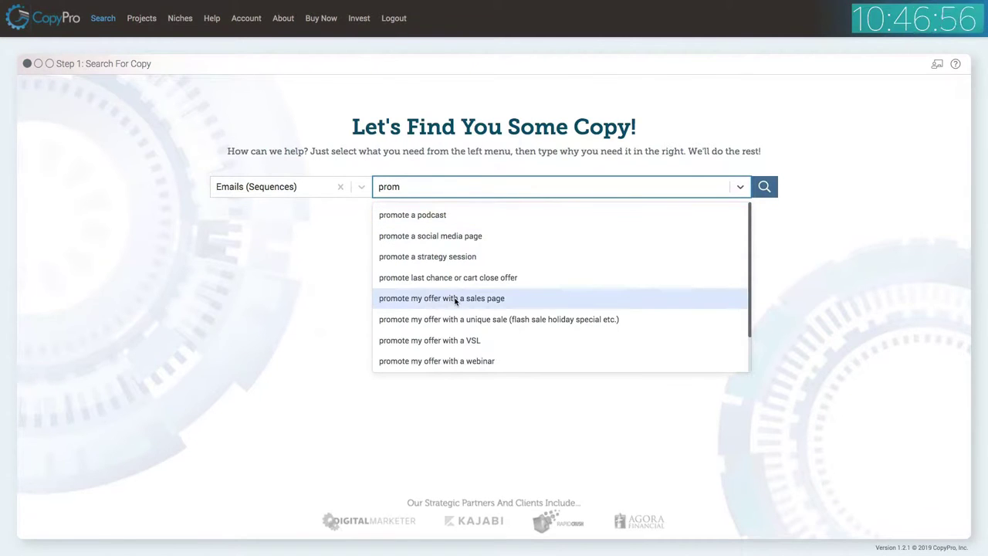
left_click(455, 300)
left_click(765, 186)
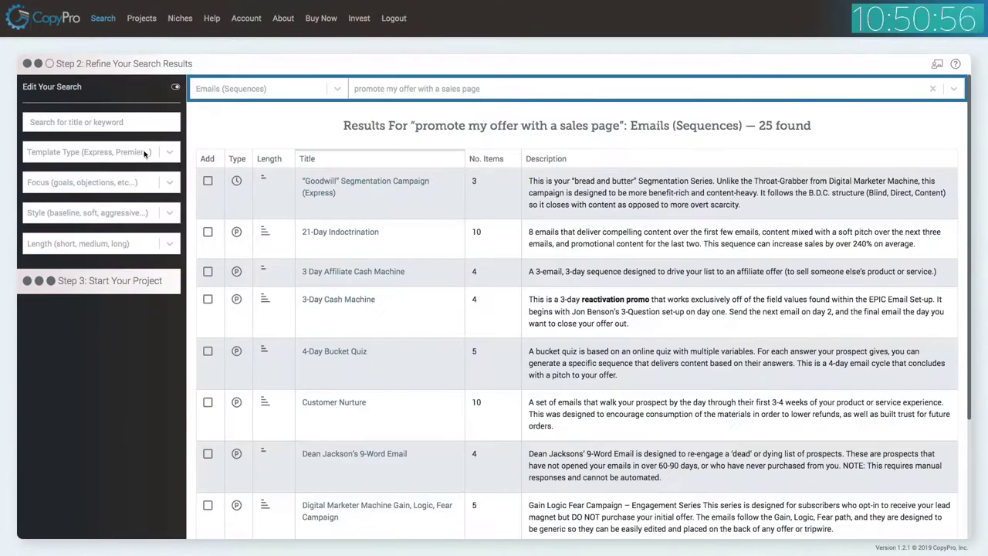
- Filter the results to Express templates and select the Digital Marketer Machine "Flash Sale" Segmentation Campaign
left_click(103, 154)
left_click(86, 180)
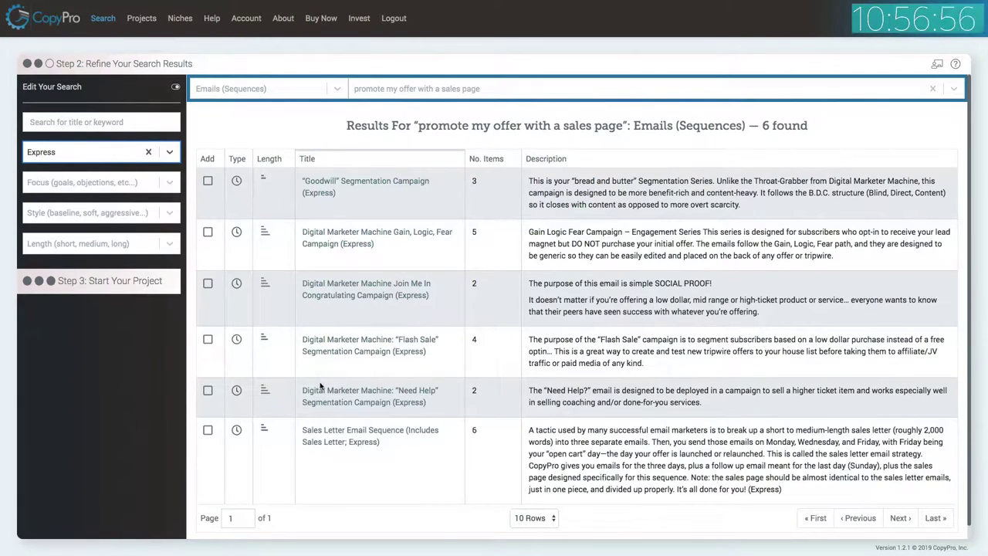
left_click(208, 339)
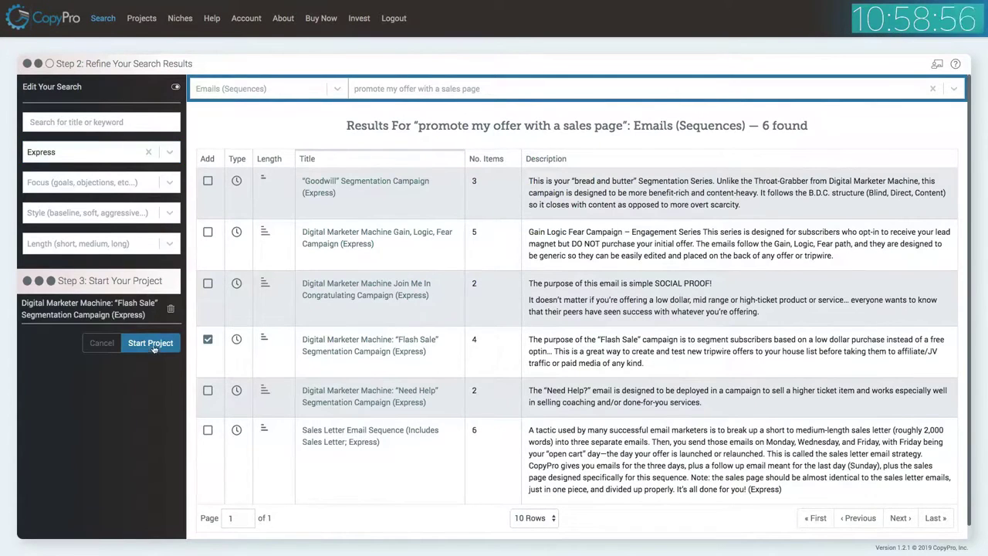
- Start a project from the selected campaign and title it "Flash Sale DM Express"
left_click(151, 343)
left_click(339, 73)
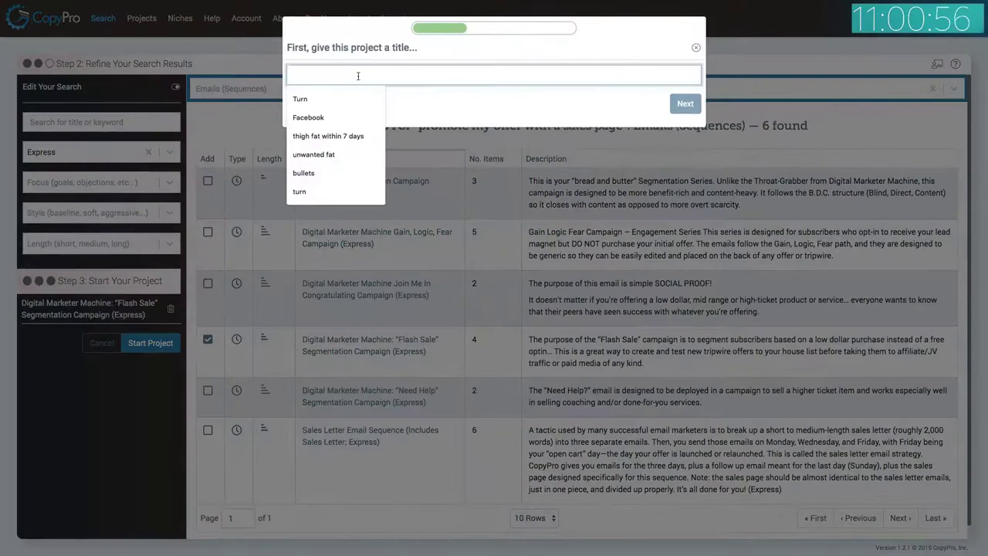
type("Flash Sale D")
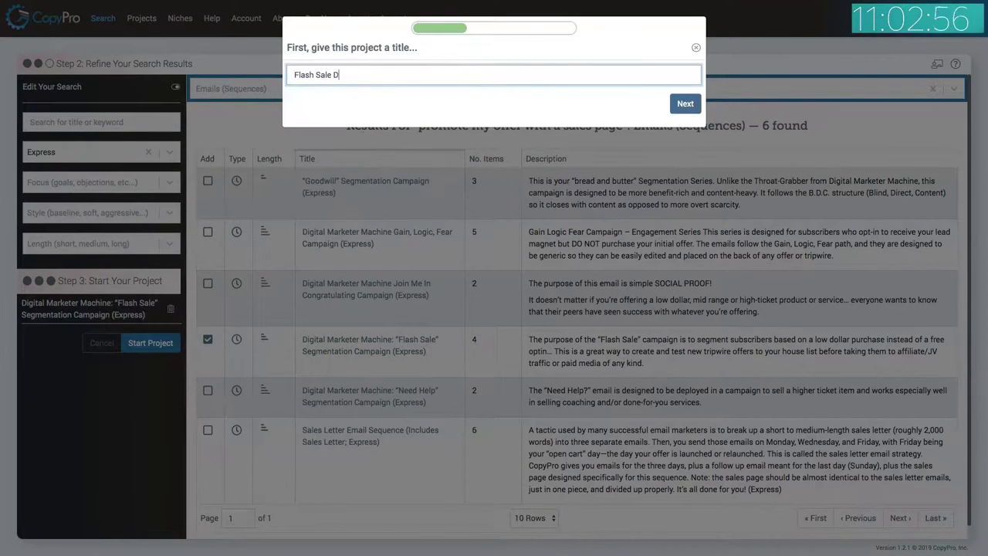
type("M Expre")
left_click(685, 103)
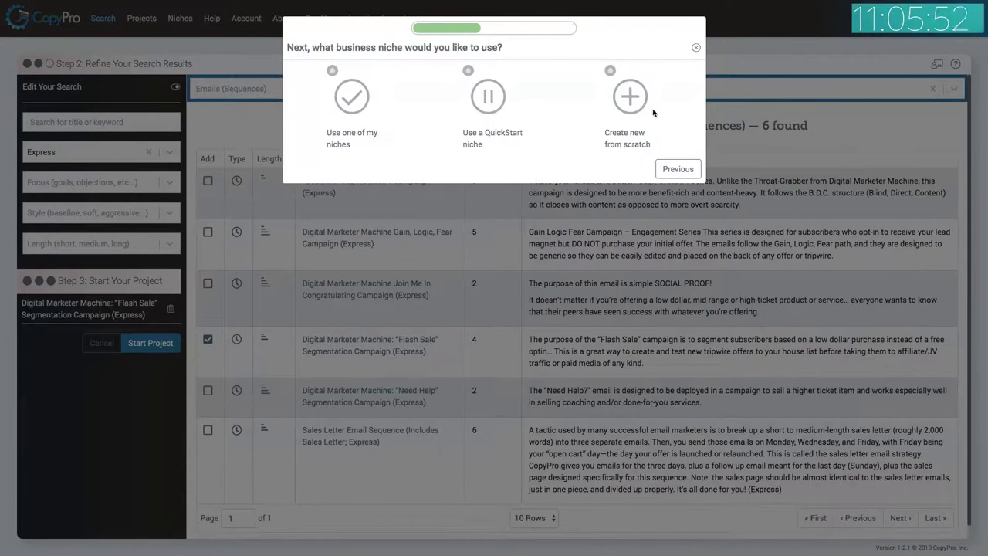
- Base the project on the existing Personal Development niche and finish the project setup
left_click(352, 97)
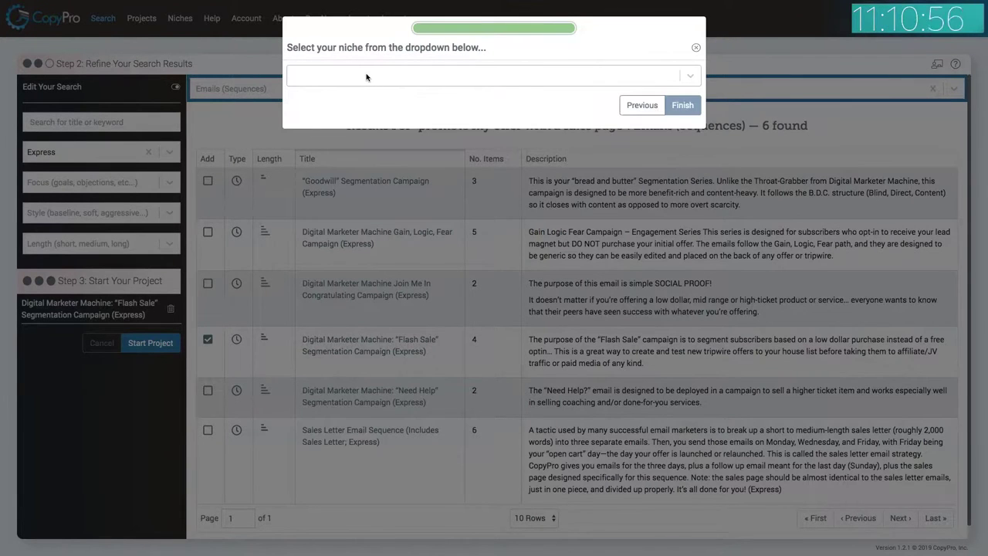
left_click(366, 77)
type("per")
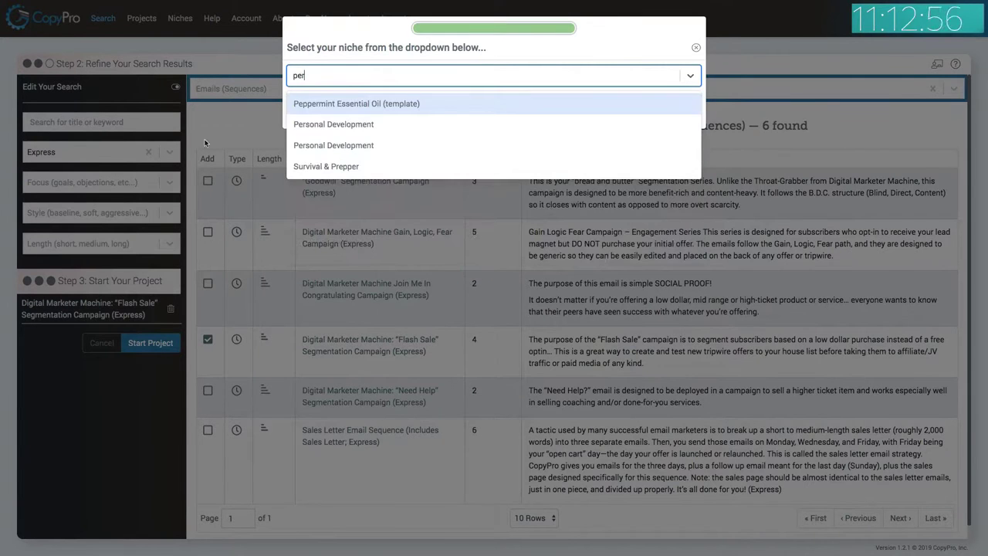
left_click(347, 127)
left_click(682, 103)
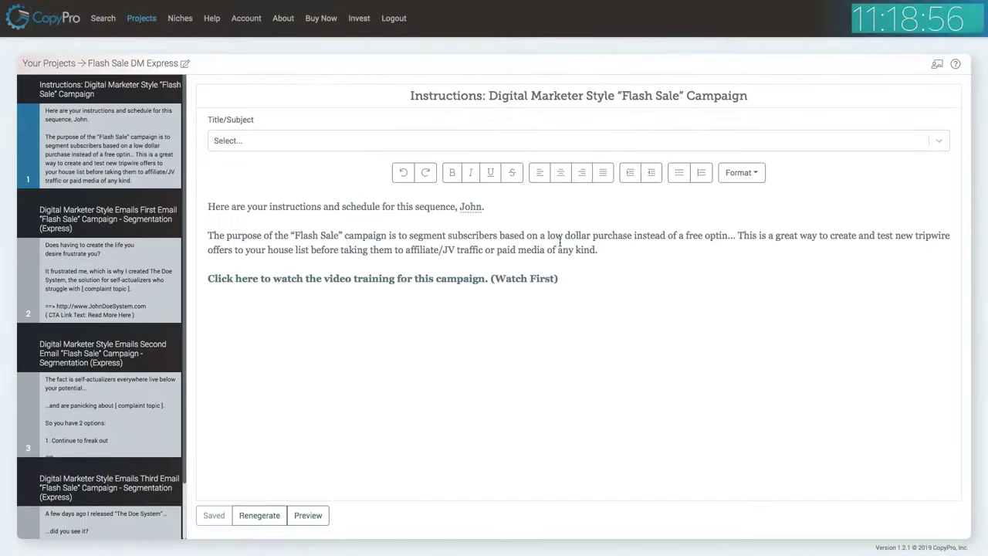
- In the first Flash Sale email, fill the blank Primary Complaint (Future) entry with the complaint topic "mediocrity" and save the entry
left_click(77, 288)
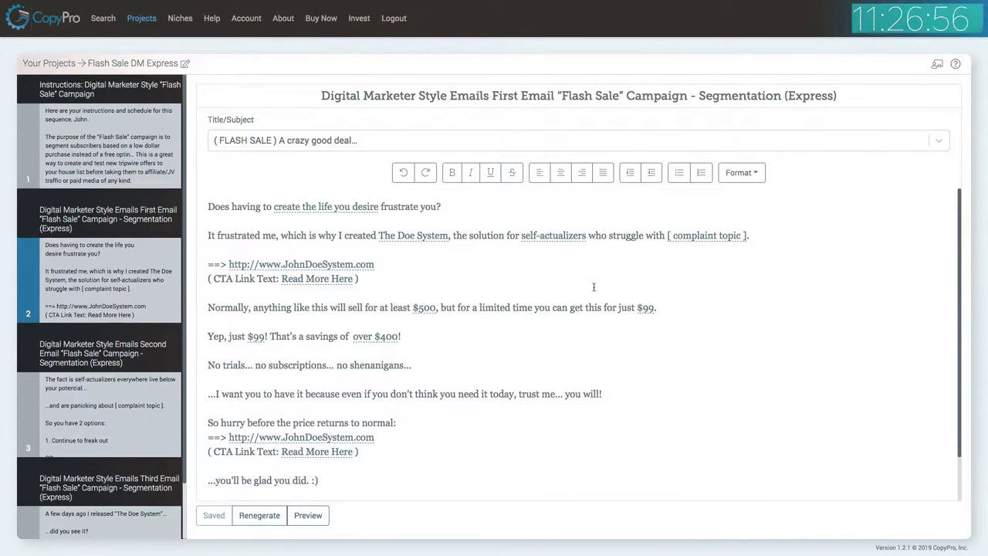
left_click(685, 235)
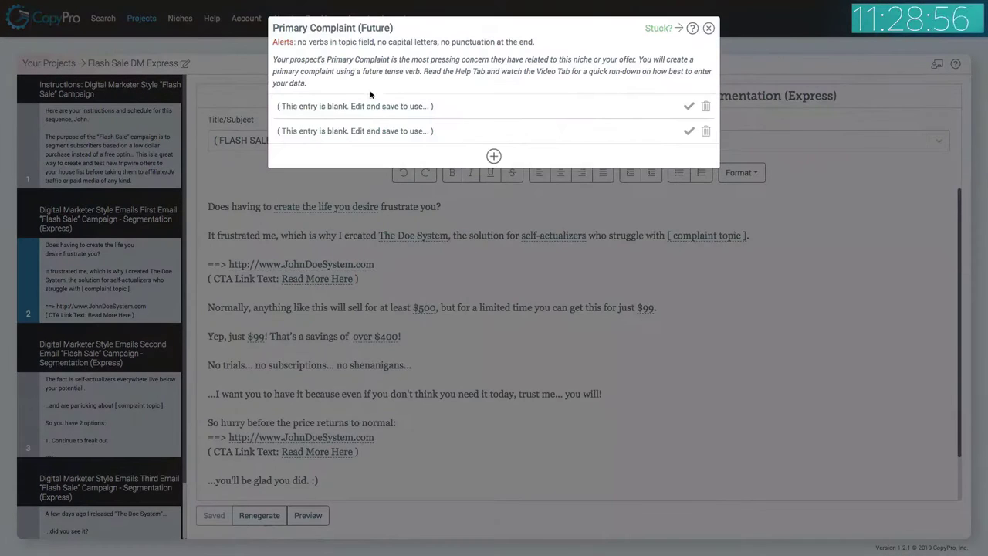
left_click(373, 109)
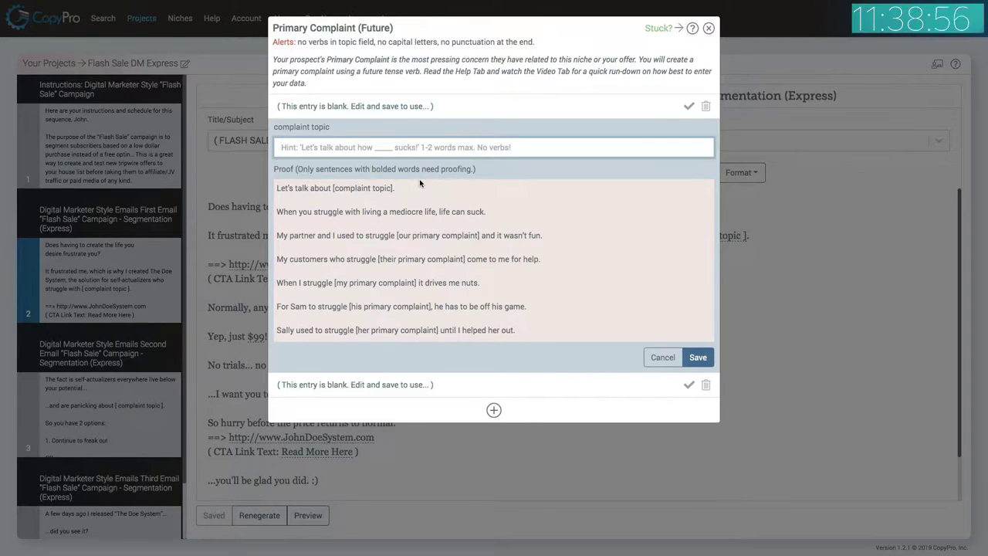
type("medi")
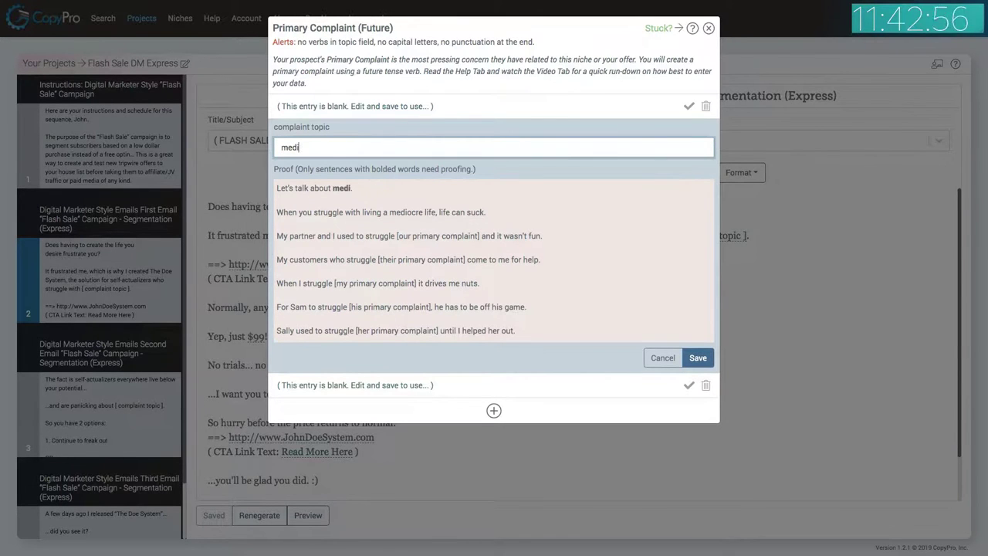
type("ocrity")
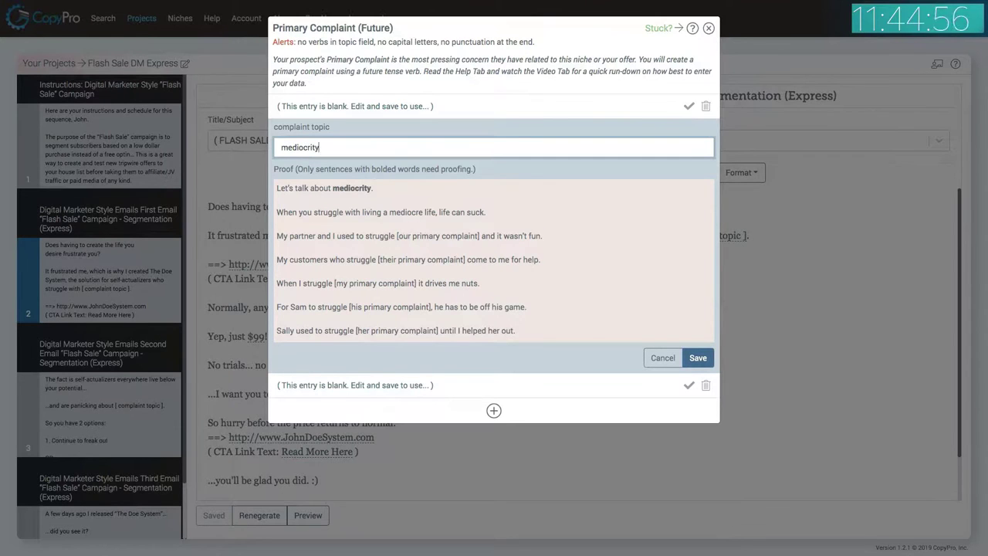
left_click(697, 358)
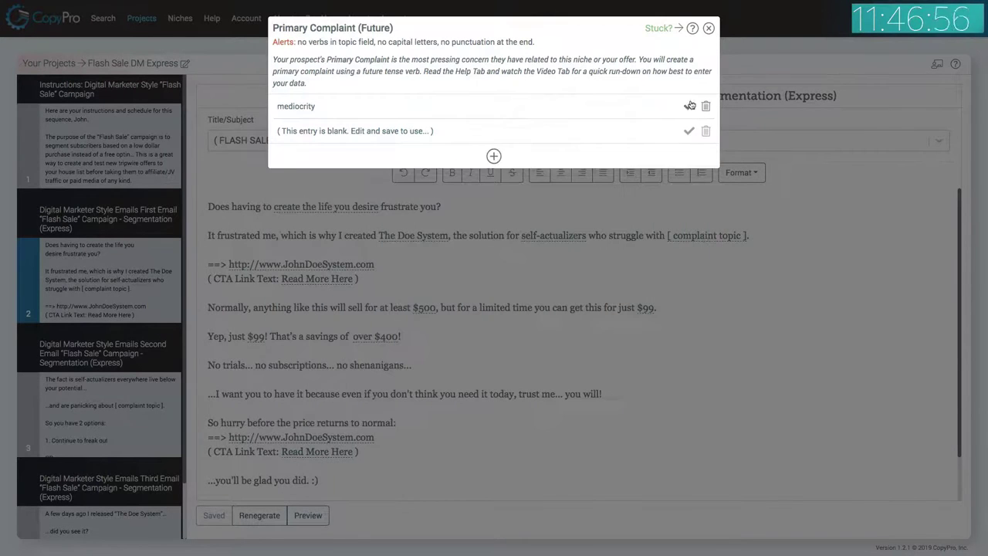
- Place the "mediocrity" entry in the first email's complaint topic field and save the email
left_click(689, 109)
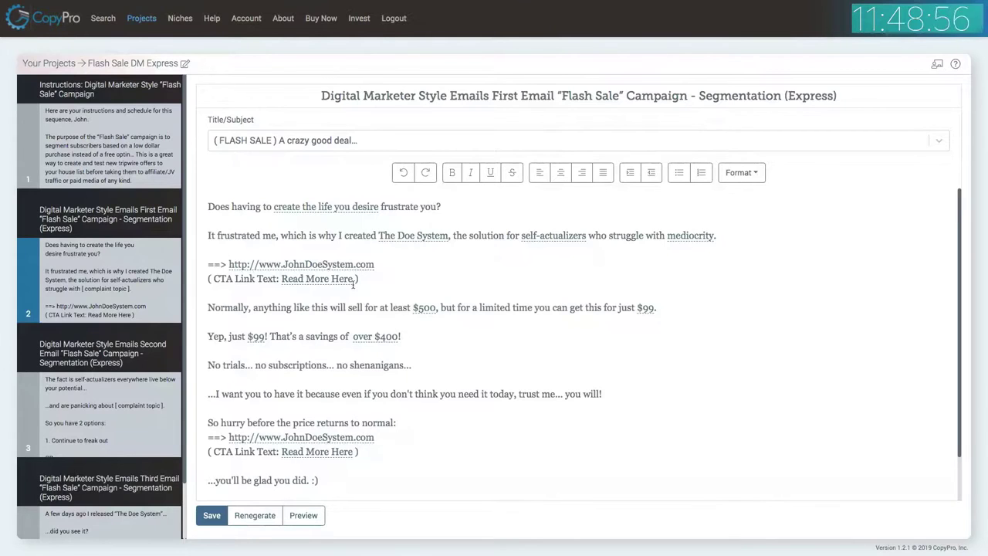
scroll(363, 324, "down", 1)
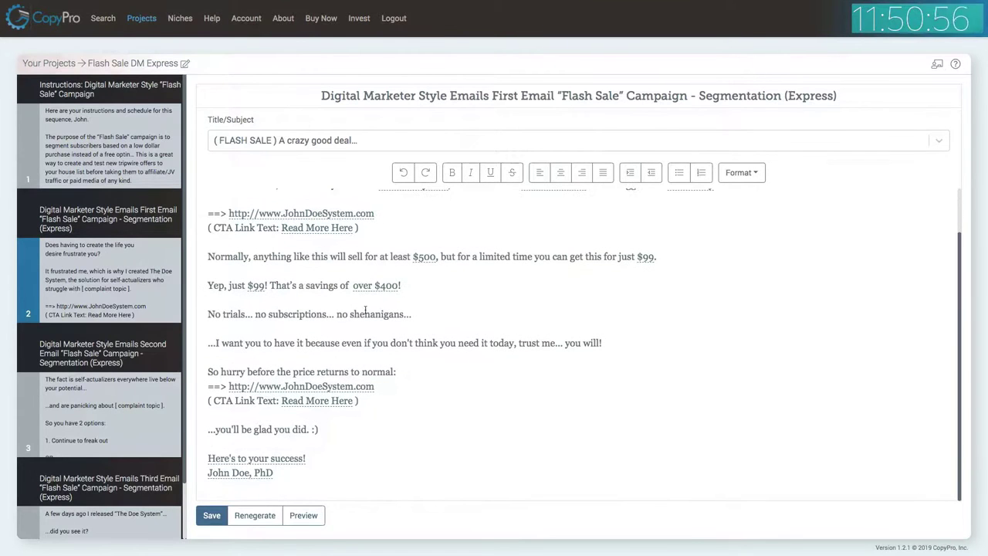
left_click(212, 517)
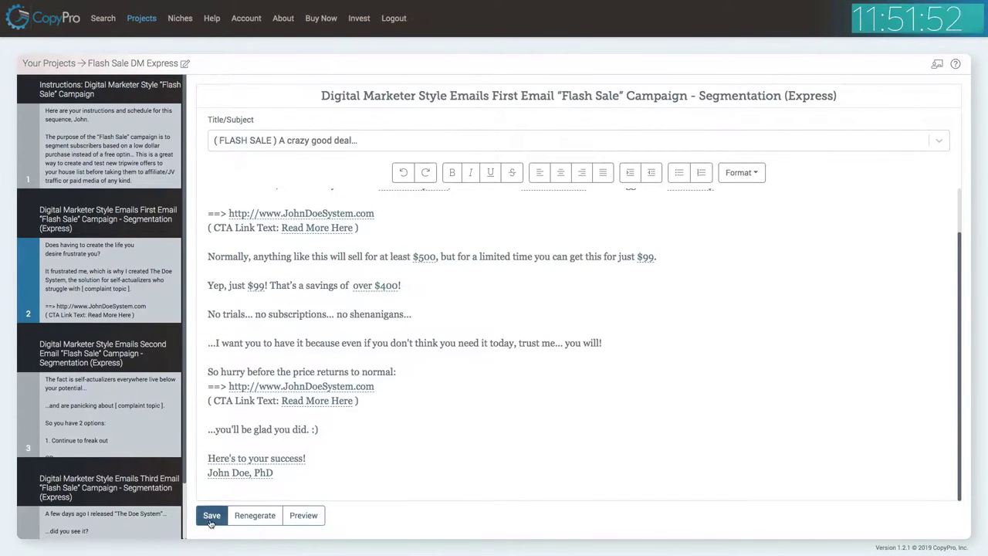
- Open the second Flash Sale email and regenerate its copy
left_click(134, 425)
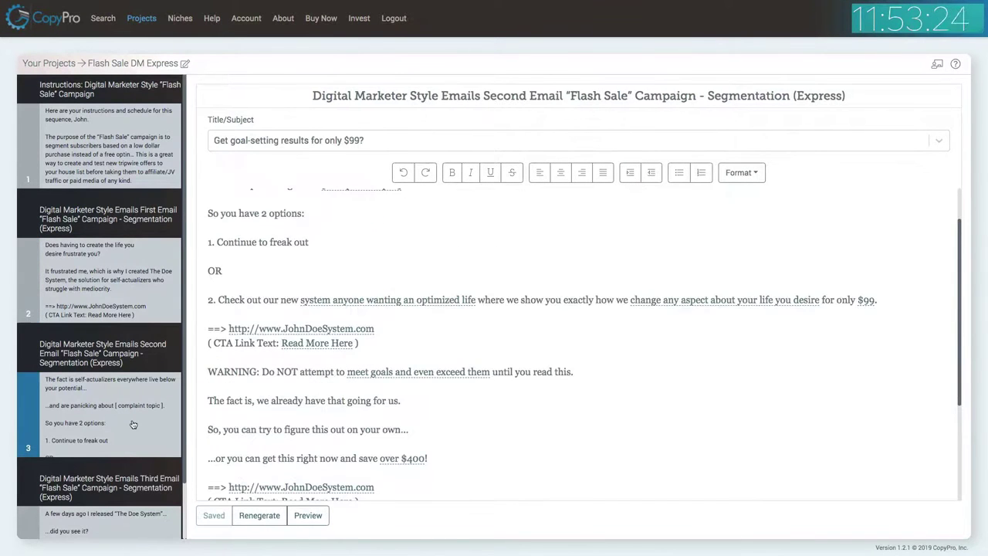
left_click(264, 516)
key("Return")
- Fill the first blank Primary Complaint (Present) entry with the complaint topic "self-doubt" and save the entry
scroll(497, 355, "up", 1)
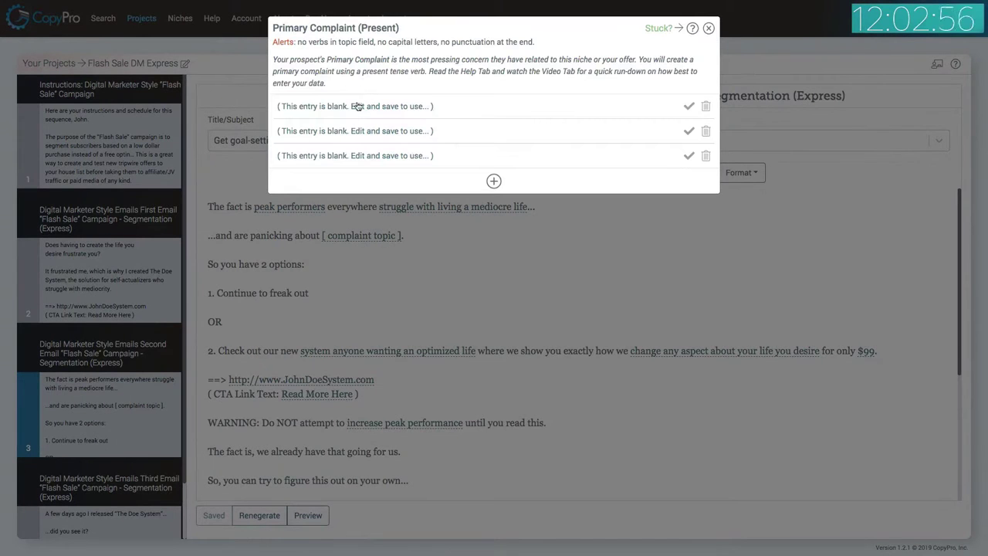
left_click(362, 107)
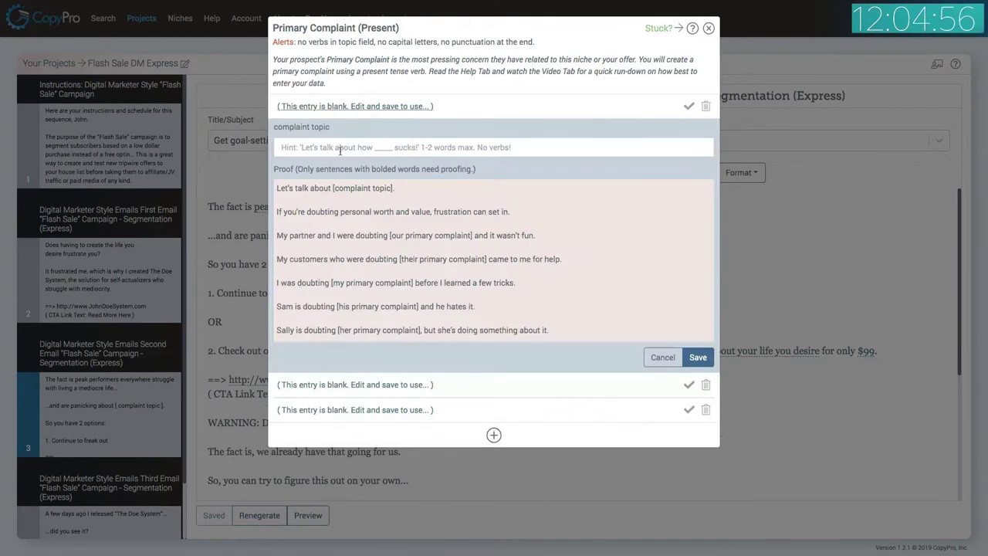
left_click(341, 151)
type("self")
type("-doubt")
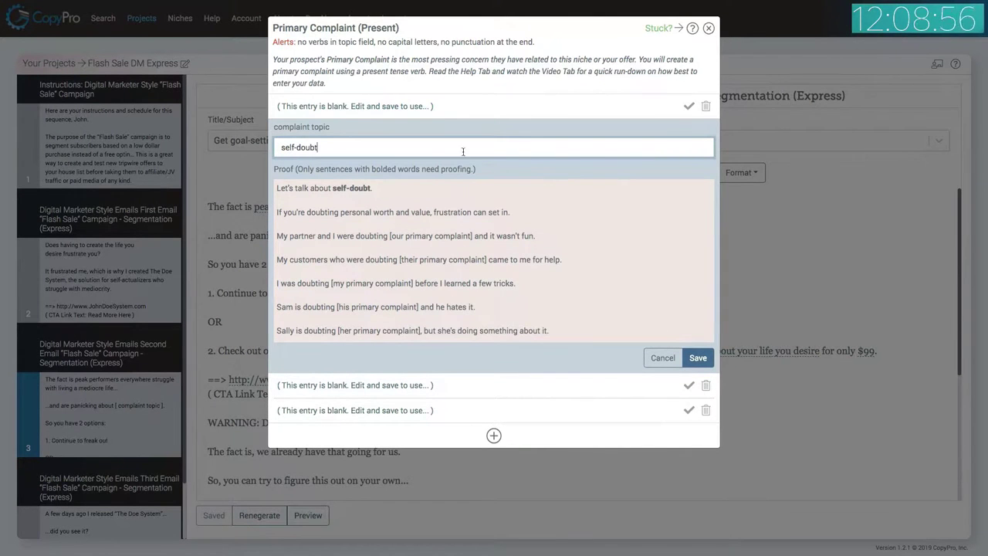
left_click(697, 358)
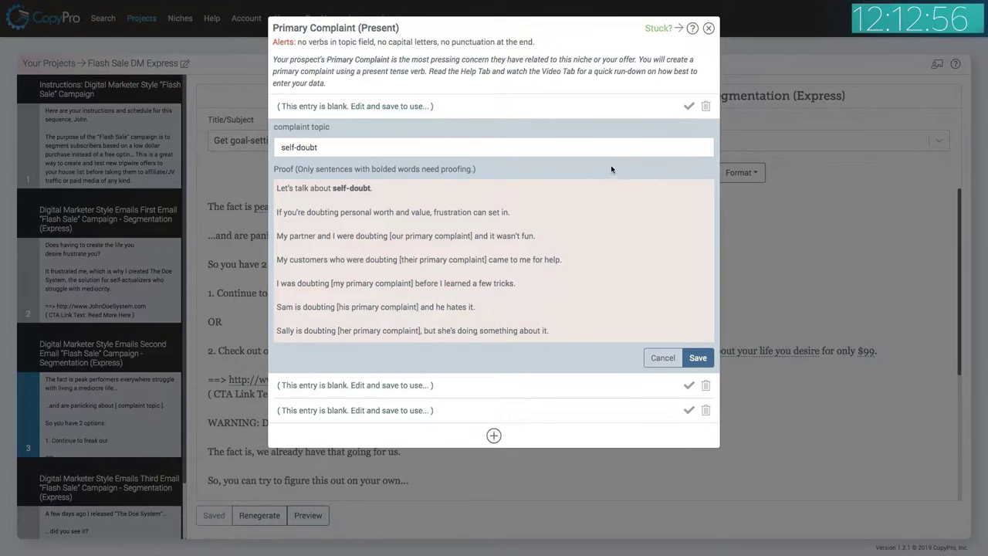
- Place "self-doubt" in the second email's complaint sentence, read through the rest of the copy and save the email
left_click(688, 106)
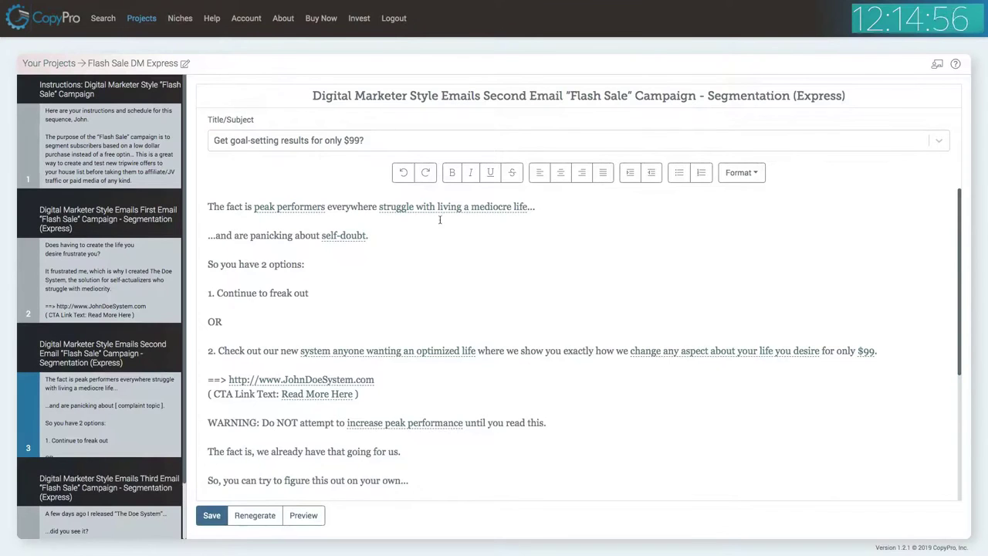
scroll(421, 310, "down", 5)
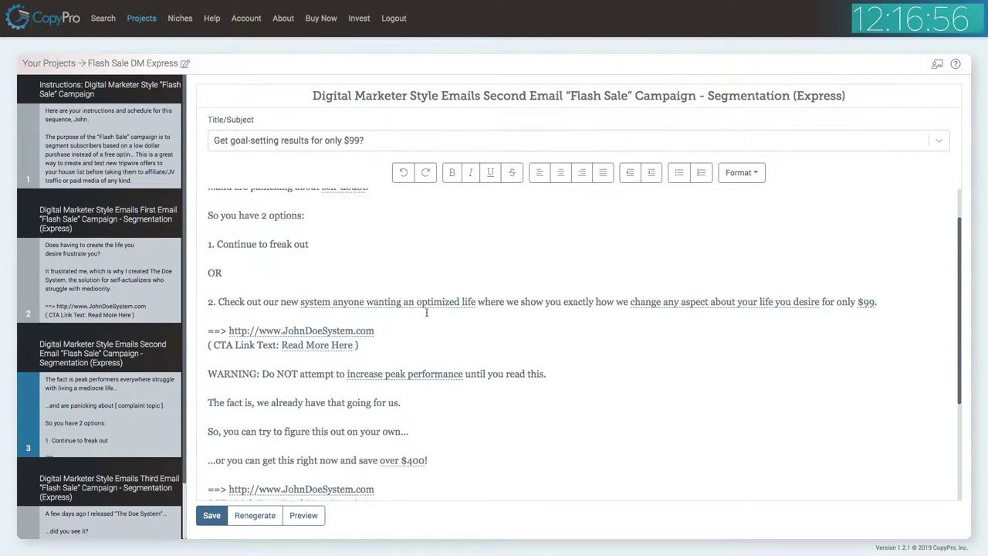
scroll(427, 315, "down", 2)
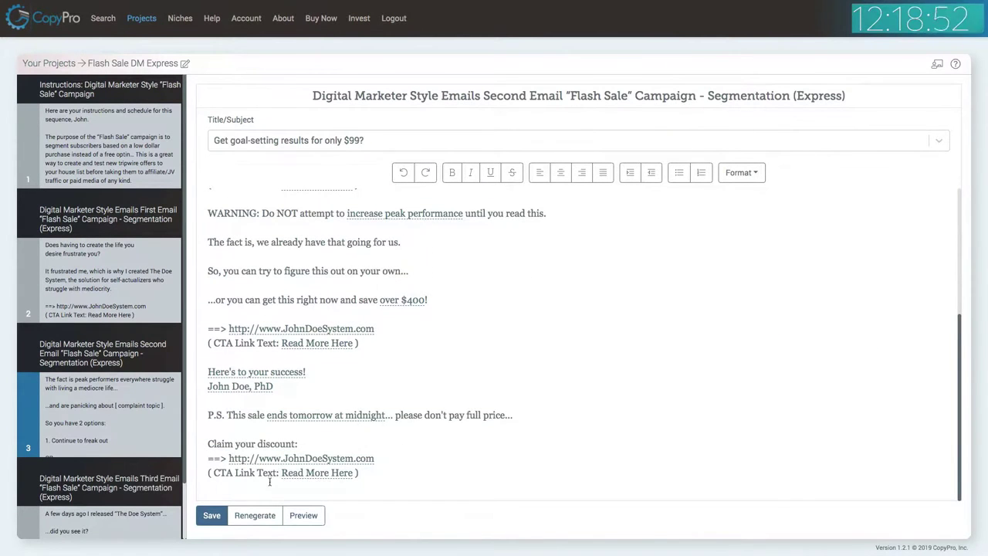
left_click(212, 515)
- In the third Flash Sale email, fill the complaint topic field with the existing "mediocrity" entry and save the email
scroll(120, 361, "down", 1)
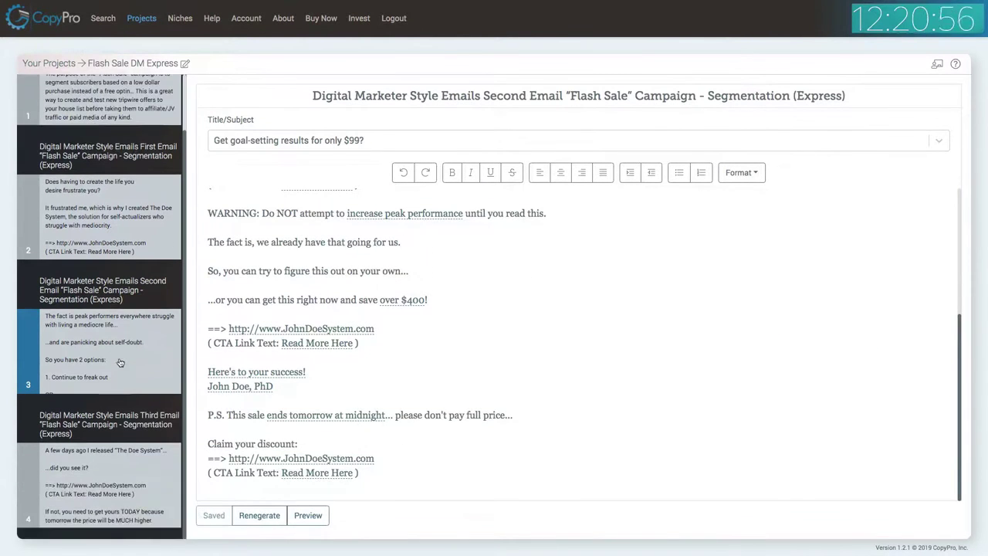
left_click(122, 475)
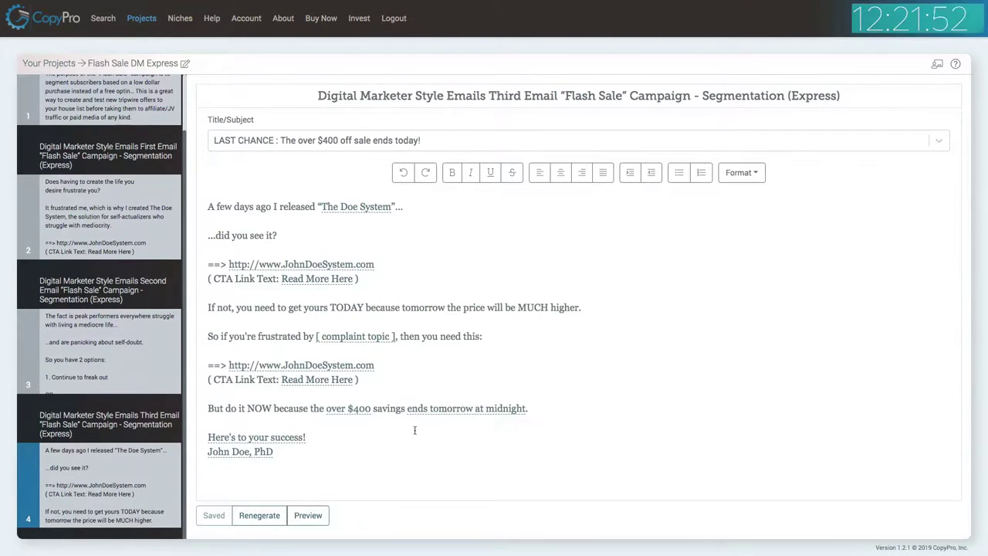
left_click(369, 342)
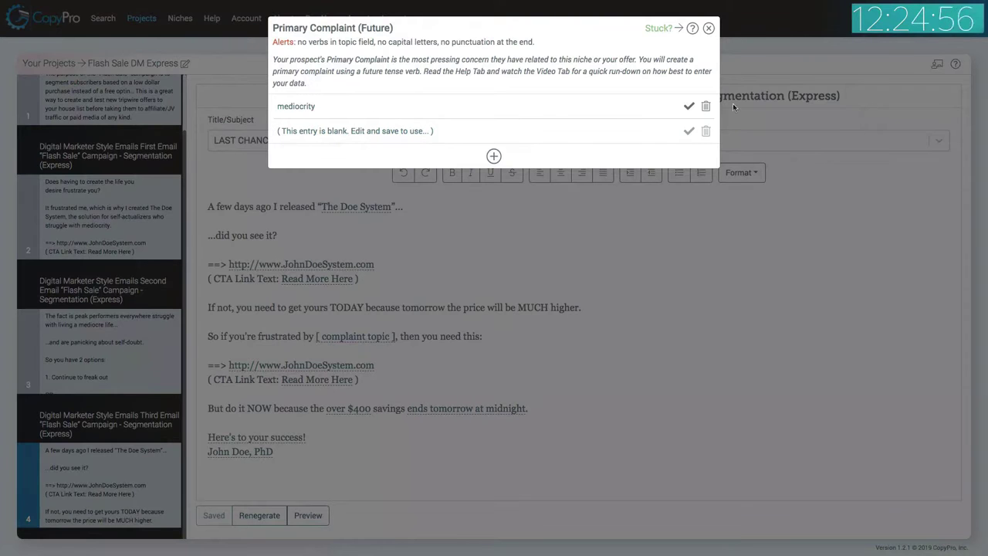
left_click(687, 108)
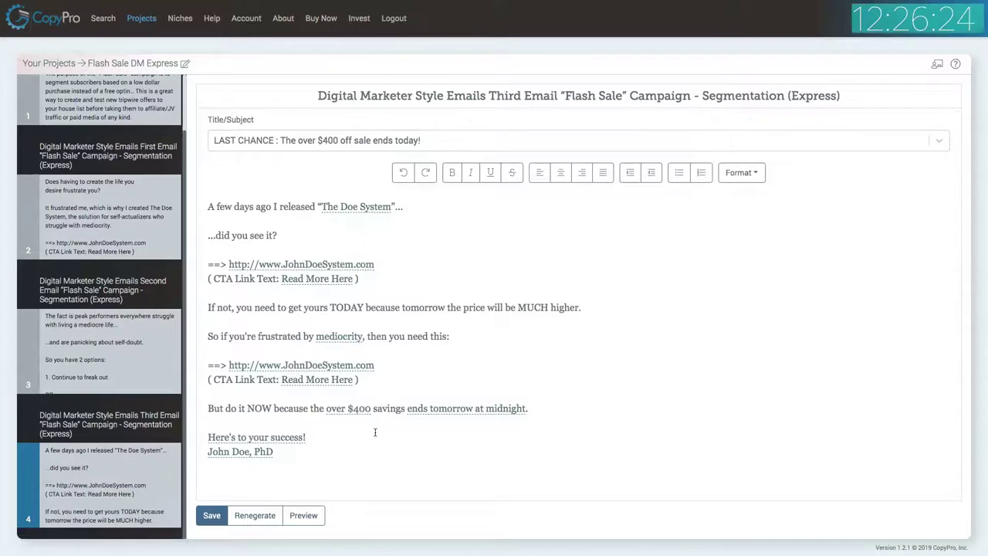
left_click(211, 515)
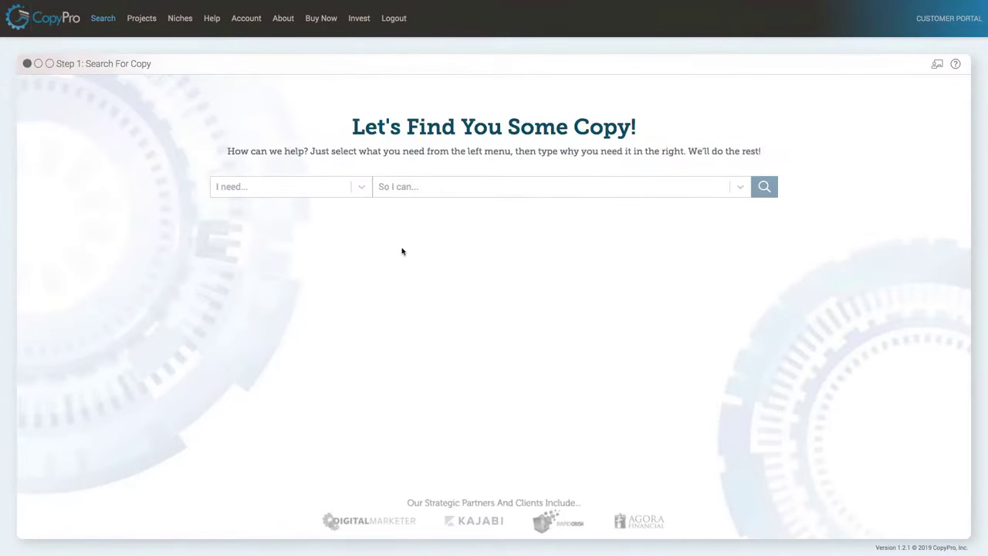
- Search for Sales Pages copy and filter the results to the Express template type
left_click(277, 189)
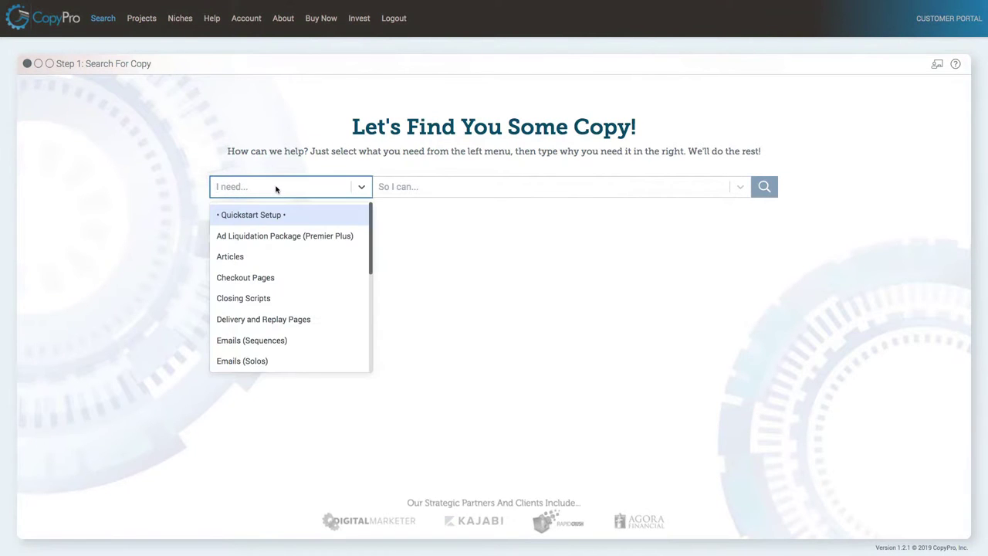
scroll(309, 284, "down", 3)
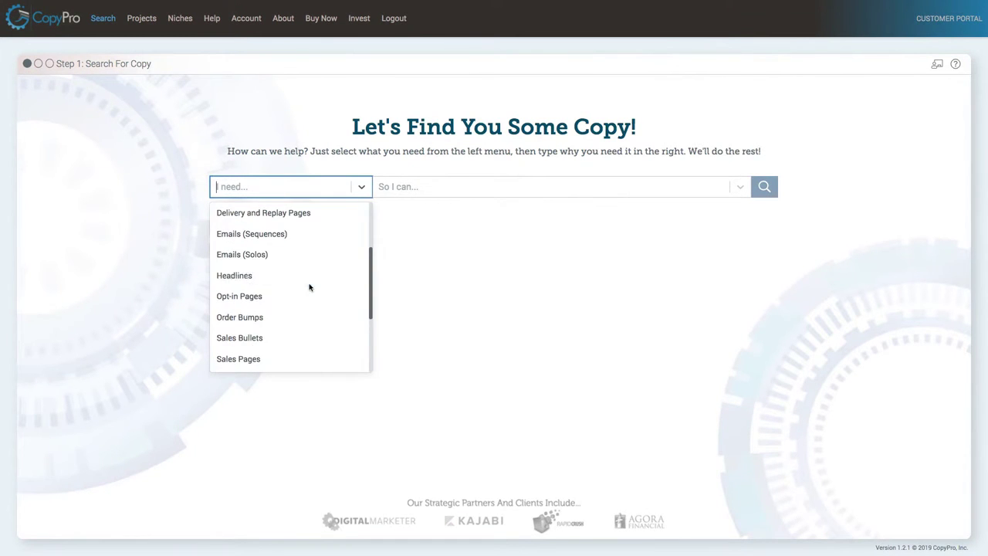
left_click(283, 353)
left_click(764, 186)
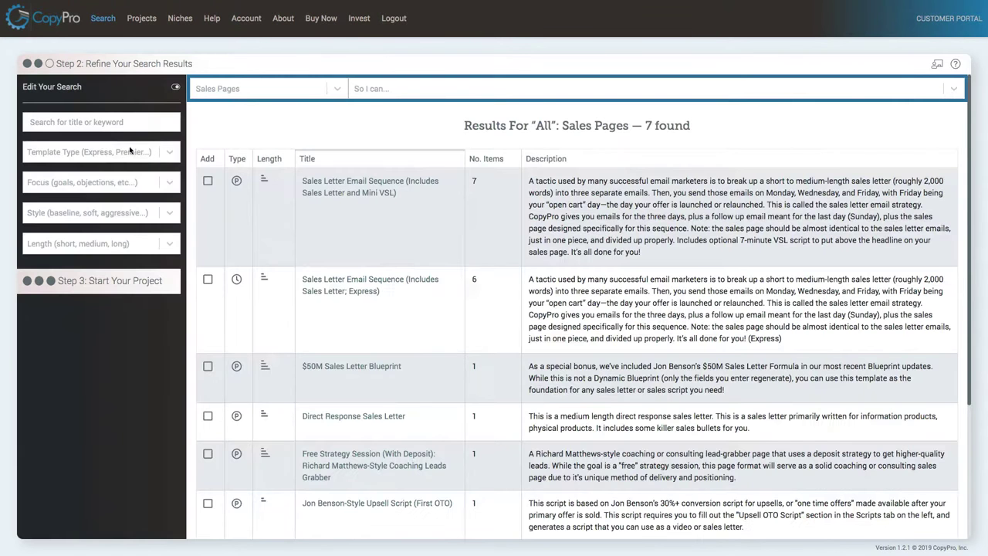
left_click(102, 147)
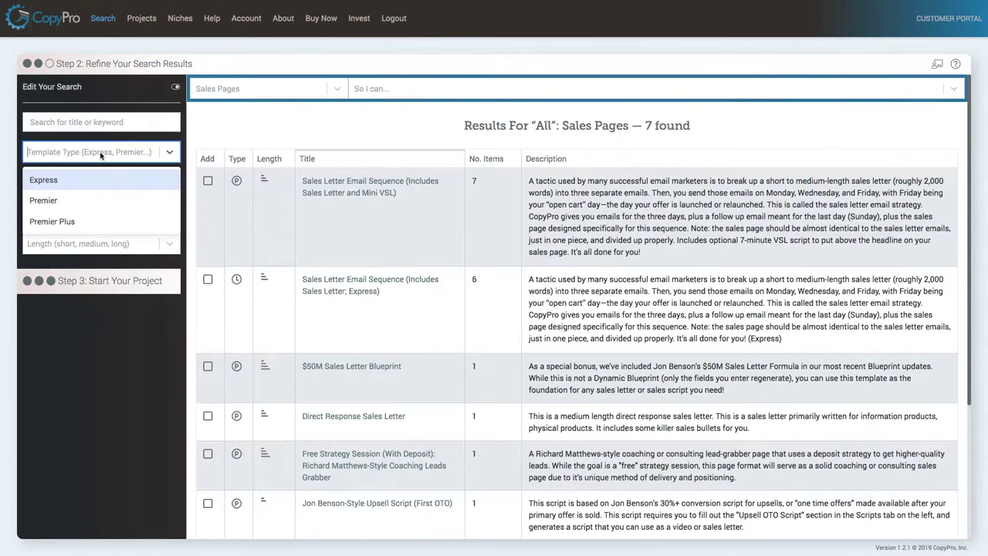
left_click(85, 180)
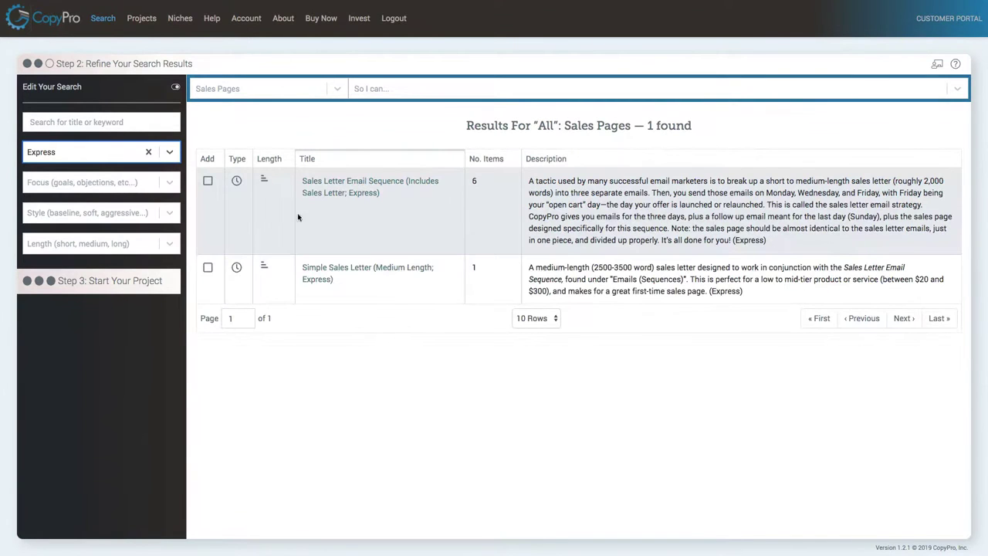
- Start a project from the Simple Sales Letter (Medium Length; Express) template and title it "Sales Letter"
left_click(207, 267)
left_click(167, 342)
left_click(375, 74)
type("Sales Letter")
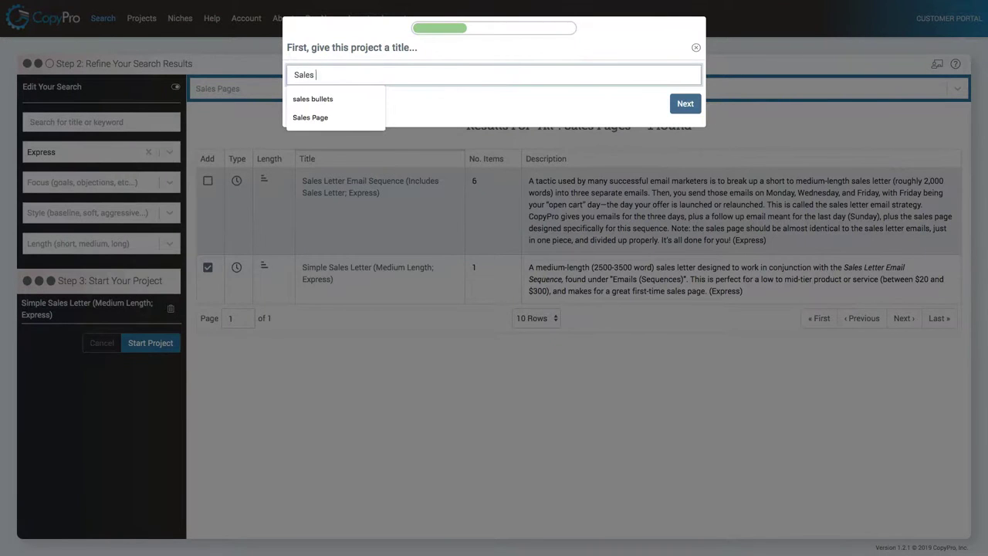
left_click(685, 104)
- Assign the Personal Development niche to the new project and finish creating it
left_click(361, 97)
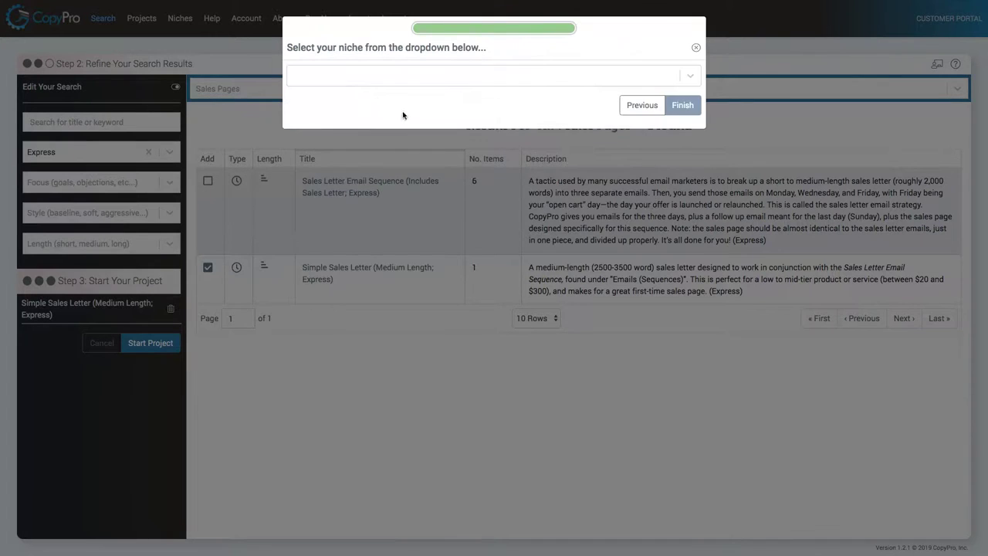
left_click(348, 76)
type("pers")
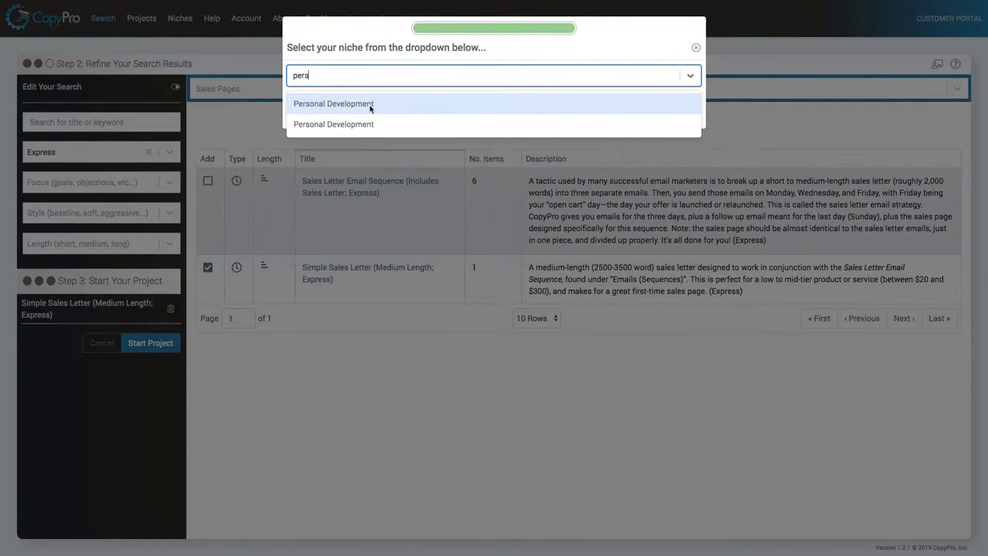
left_click(369, 110)
left_click(682, 103)
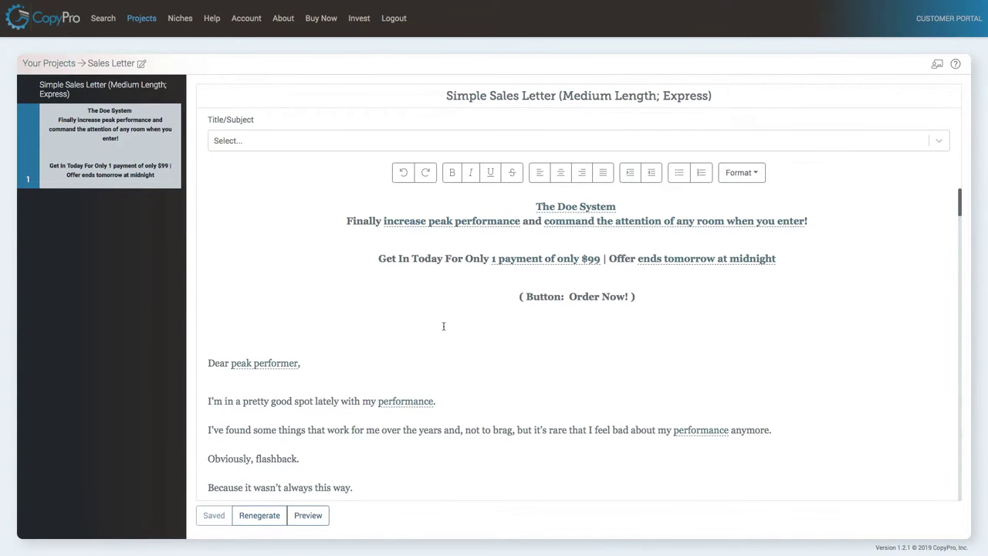
- Skim the letter's opening and replace the goal in "pretty good spot lately with my" with "lifestyle optimization"
scroll(443, 326, "down", 1)
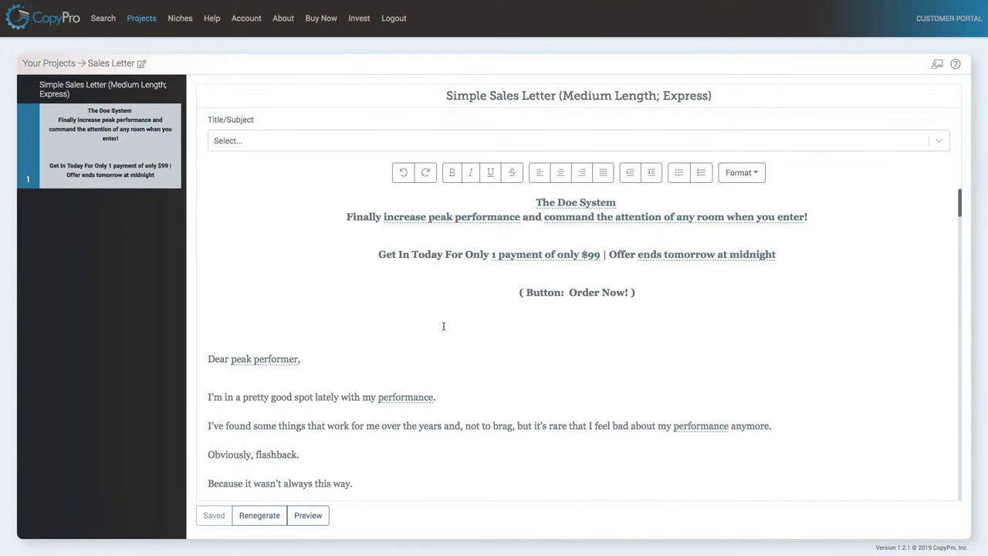
scroll(443, 326, "down", 2)
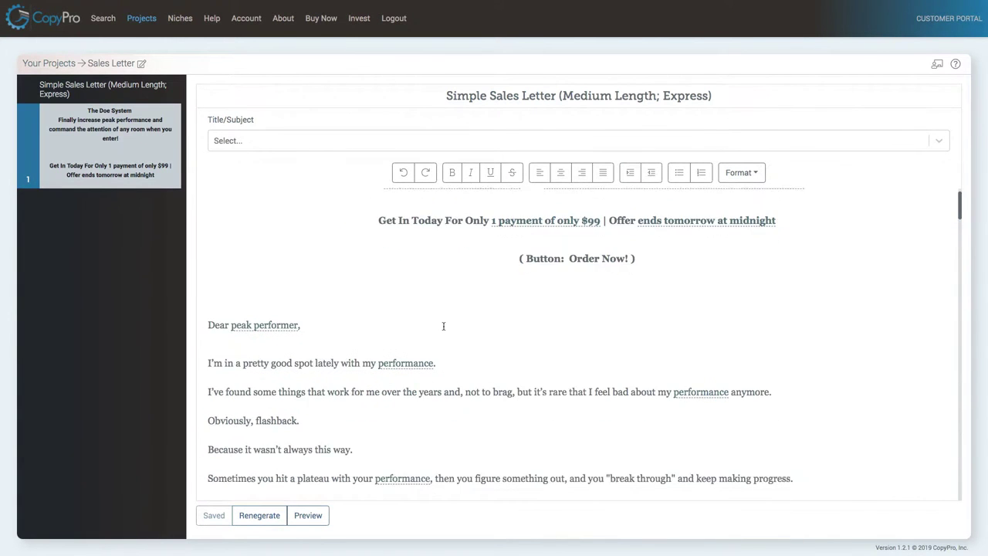
scroll(443, 326, "down", 4)
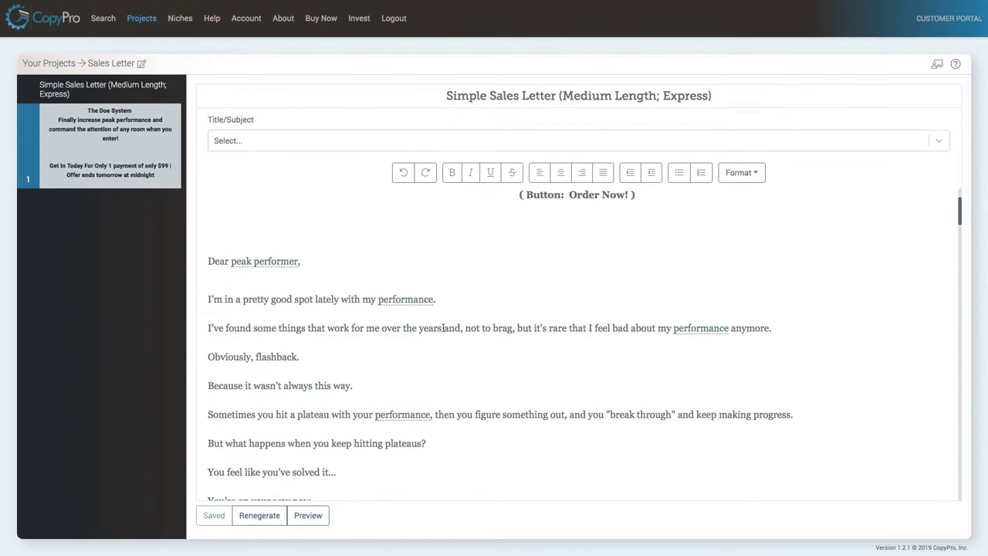
scroll(443, 327, "down", 5)
scroll(443, 328, "down", 3)
scroll(443, 322, "up", 10)
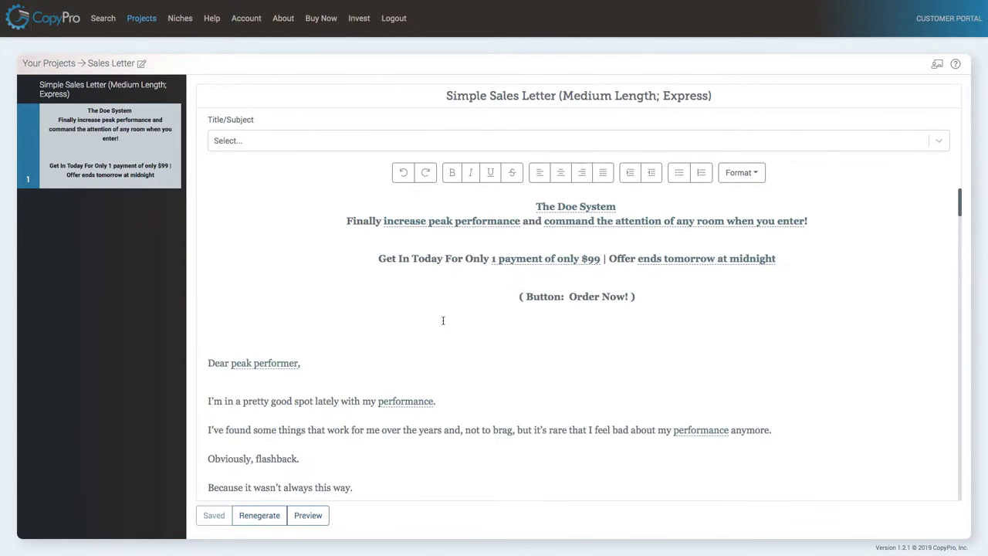
left_click(404, 401)
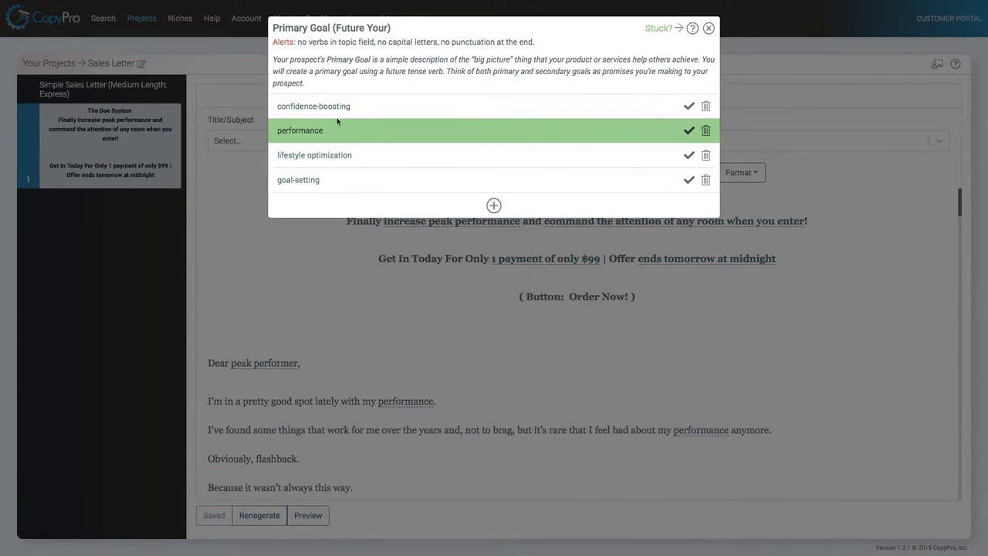
left_click(688, 156)
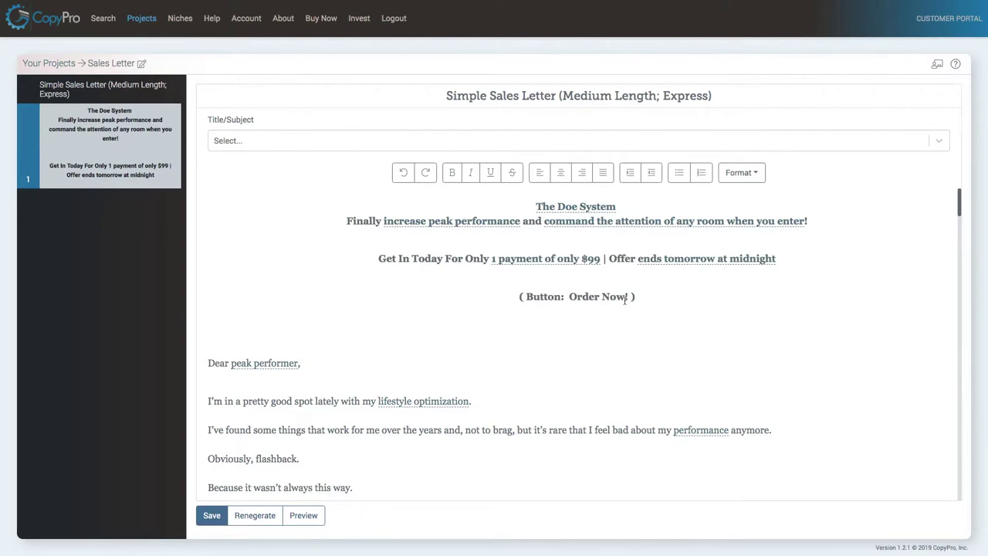
- Read through the generated sales letter to check how the niche details are filled into its sections
scroll(425, 277, "down", 3)
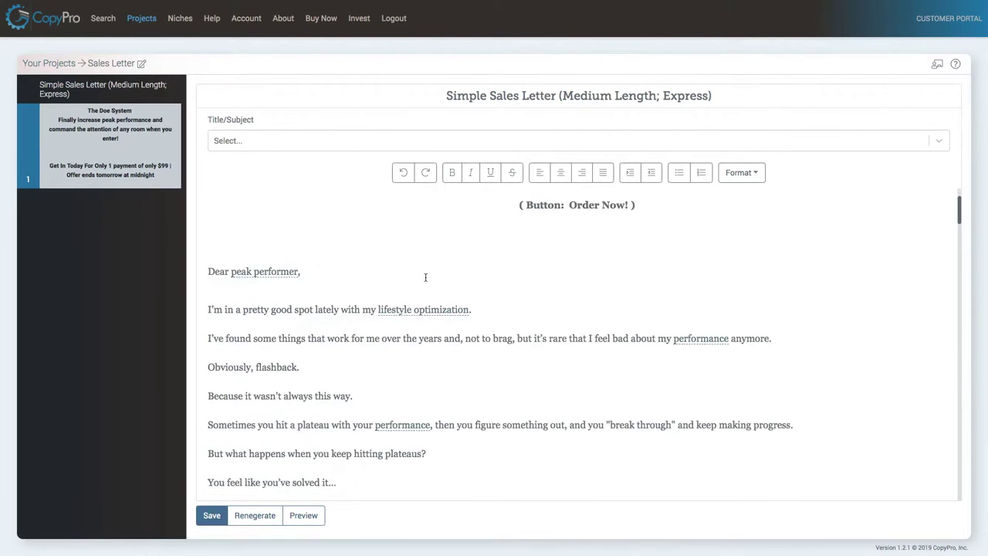
scroll(454, 287, "down", 15)
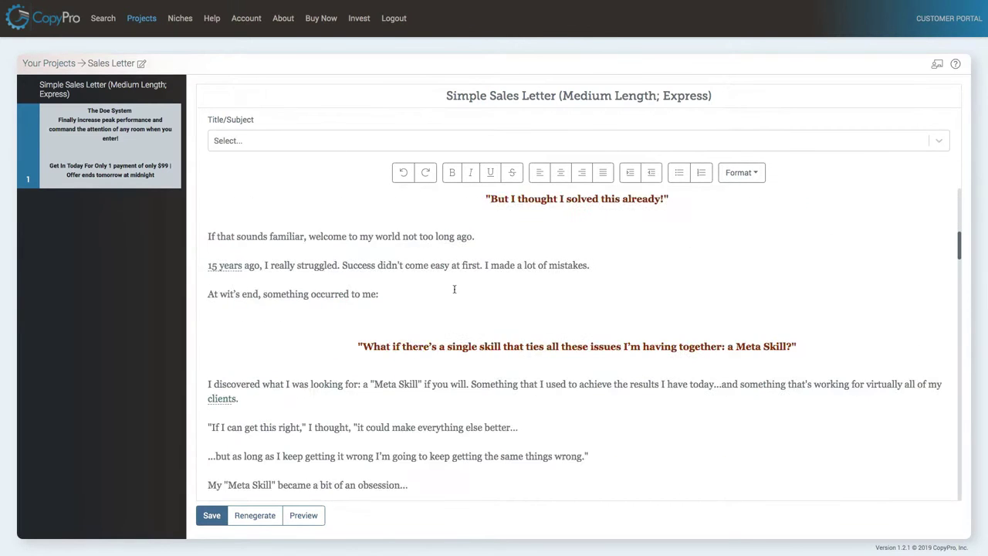
scroll(453, 289, "down", 12)
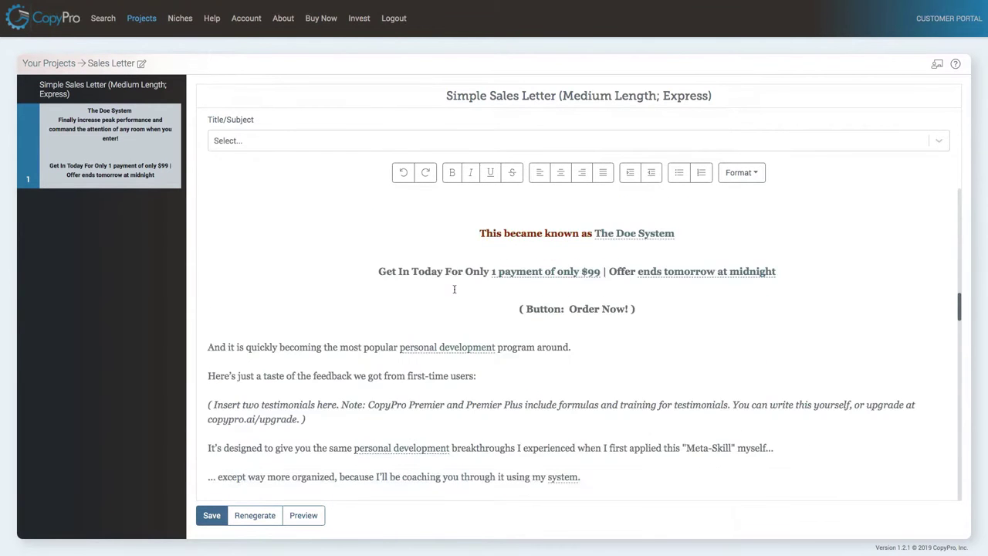
scroll(454, 288, "down", 8)
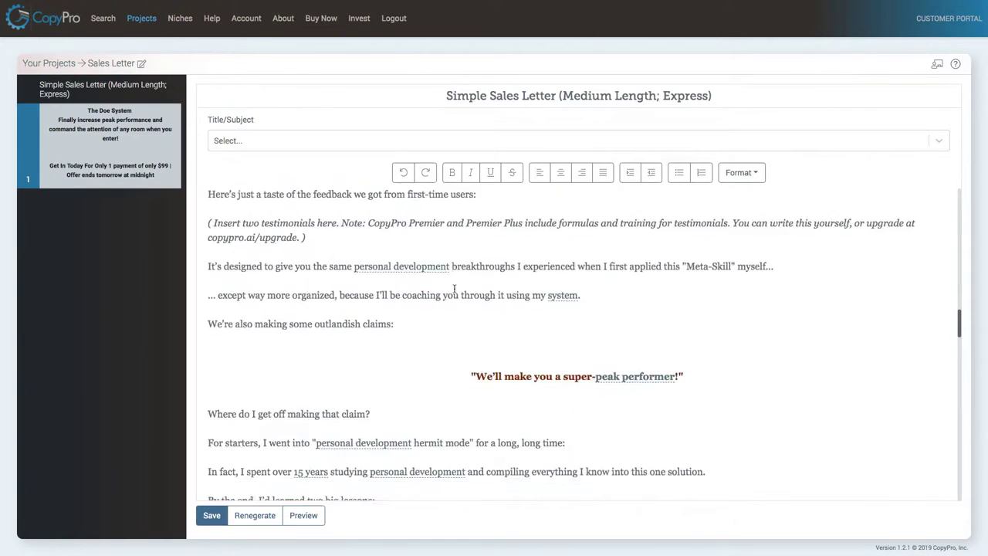
scroll(454, 288, "down", 5)
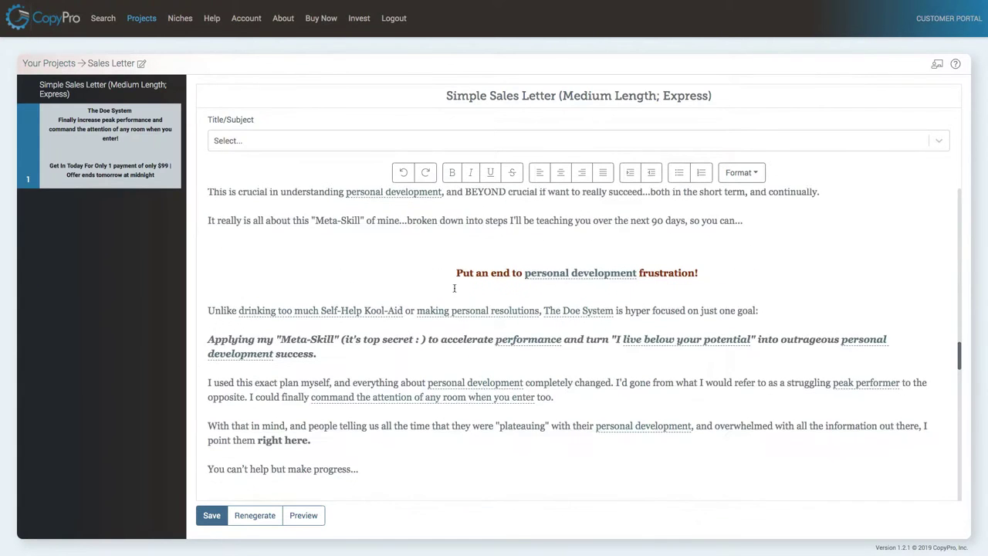
scroll(454, 286, "down", 10)
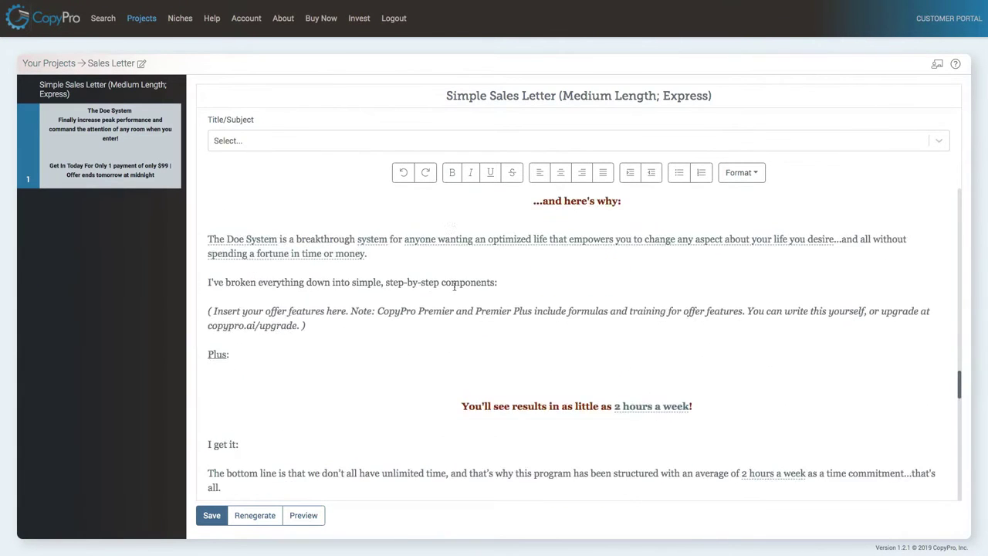
scroll(454, 287, "down", 6)
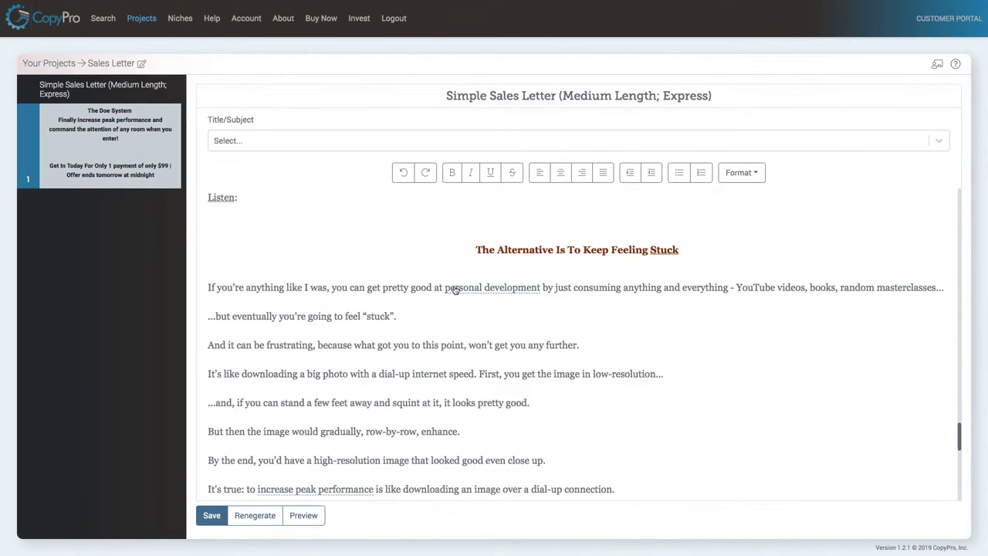
scroll(454, 288, "down", 3)
scroll(454, 282, "up", 20)
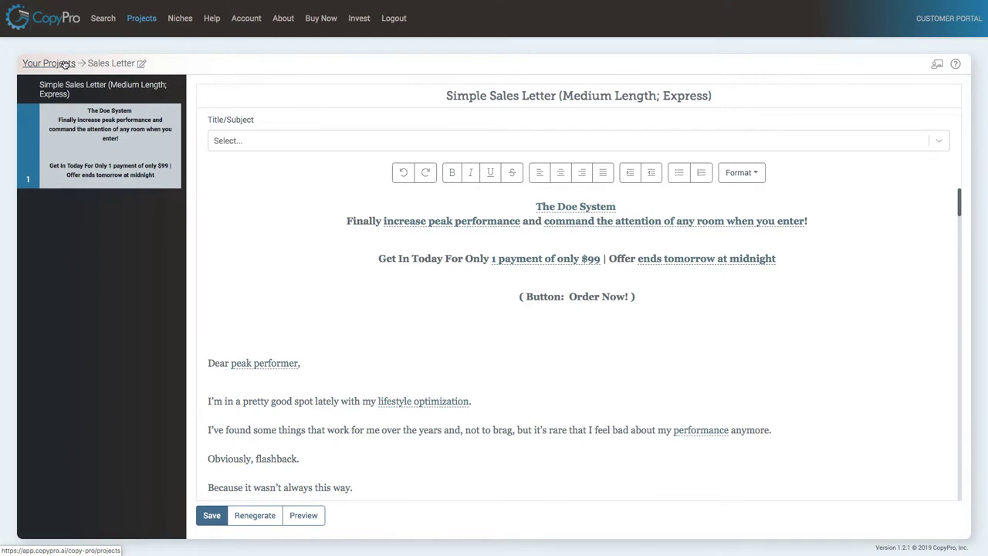
- Copy the sales letter's previewed content to the clipboard, and leave the project without saving its edits
left_click(305, 515)
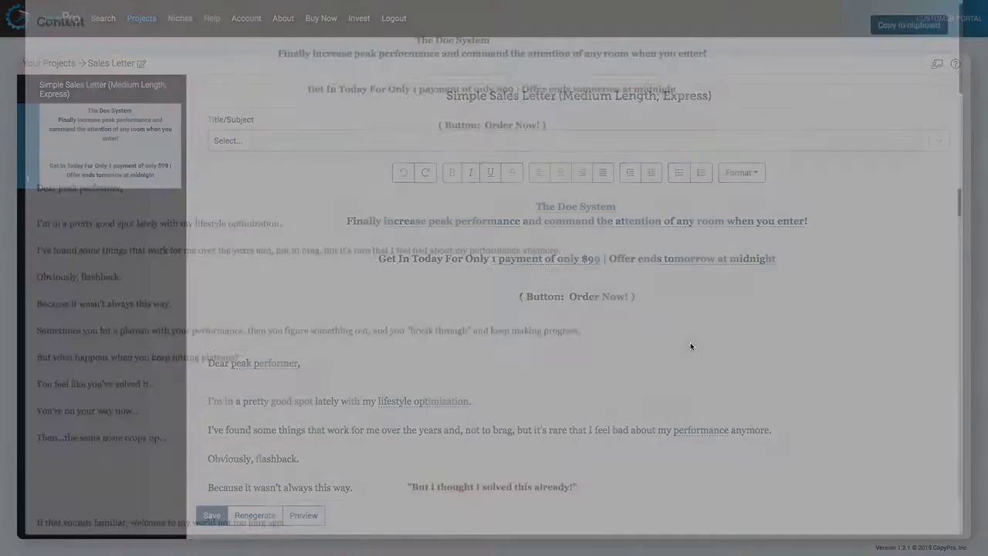
scroll(681, 280, "down", 10)
scroll(660, 244, "up", 10)
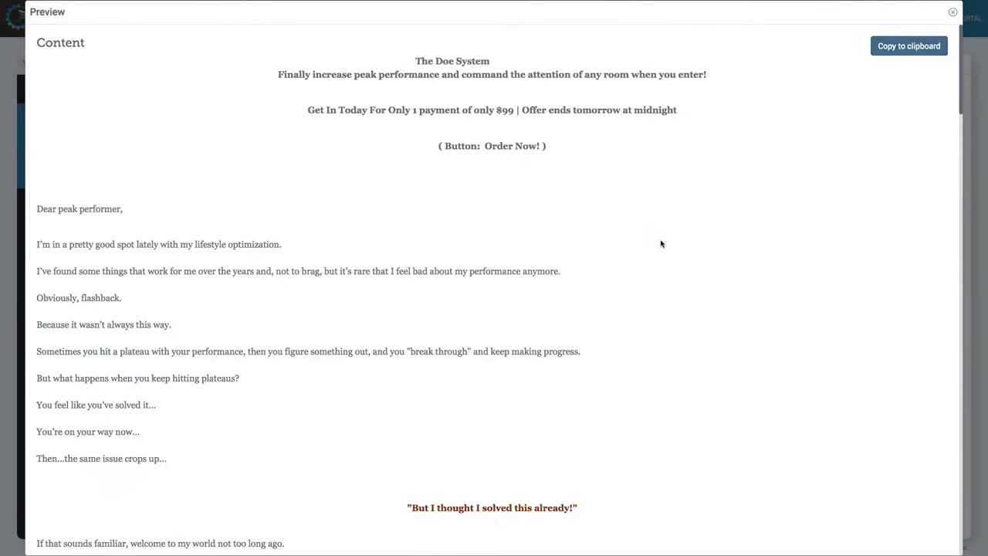
left_click(914, 48)
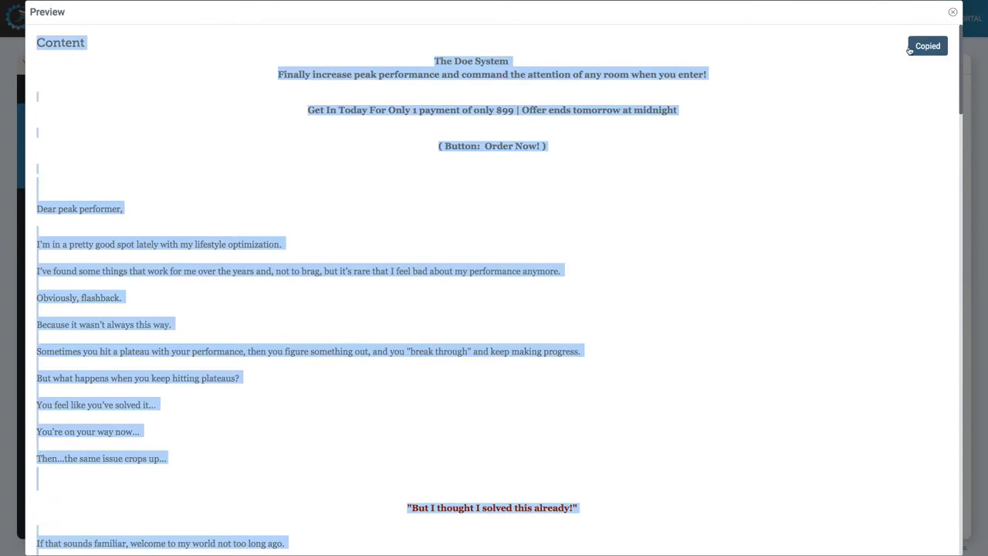
left_click(953, 14)
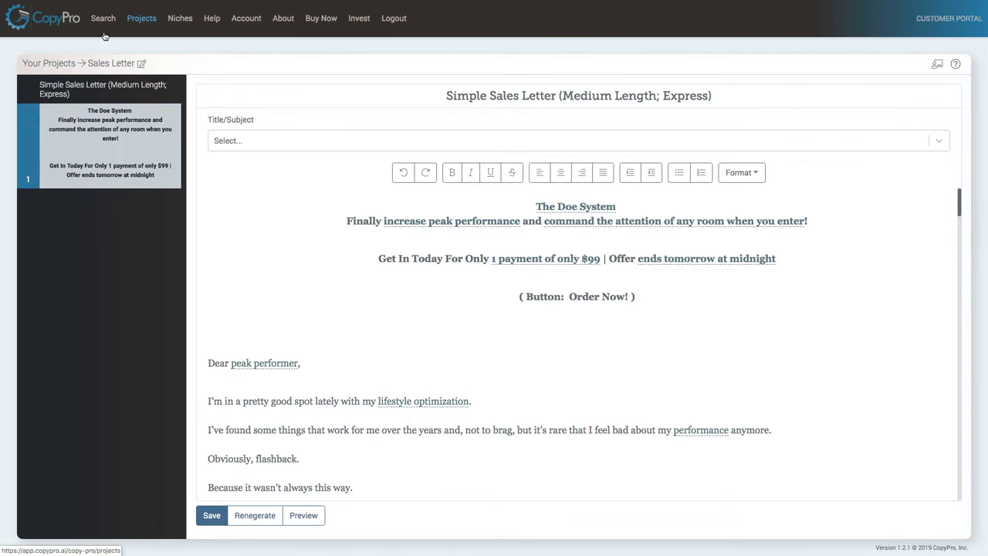
left_click(142, 17)
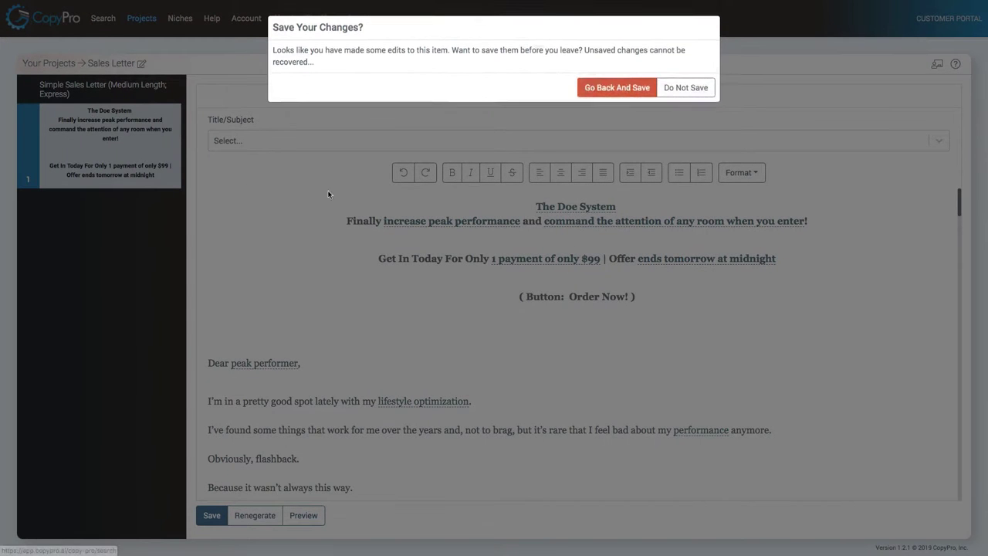
left_click(683, 88)
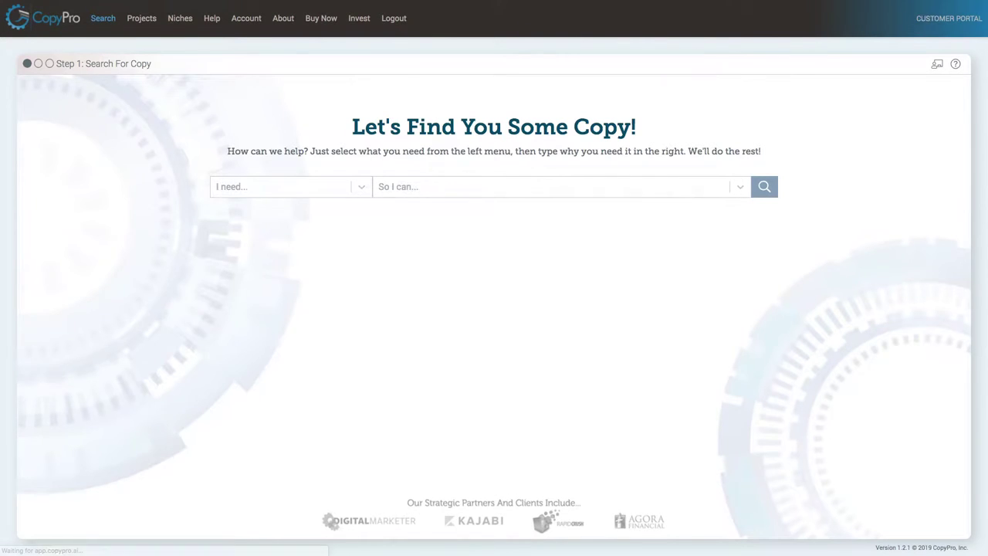
- Search for Social Media Ads copy to "sell and promote myself or my offer" and select Facebook Ad: 3 Little Tweaks (Express)
left_click(268, 195)
scroll(260, 315, "down", 2)
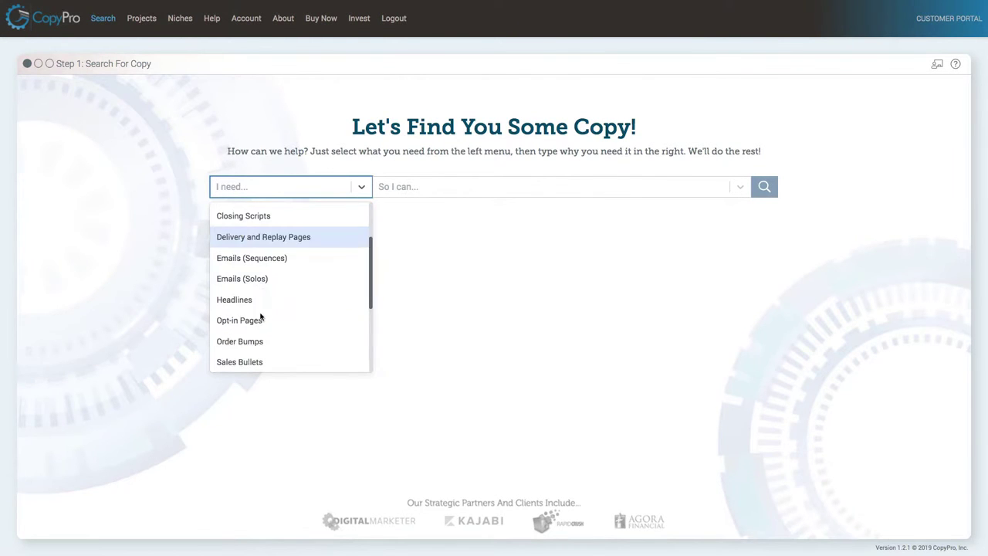
scroll(260, 315, "down", 2)
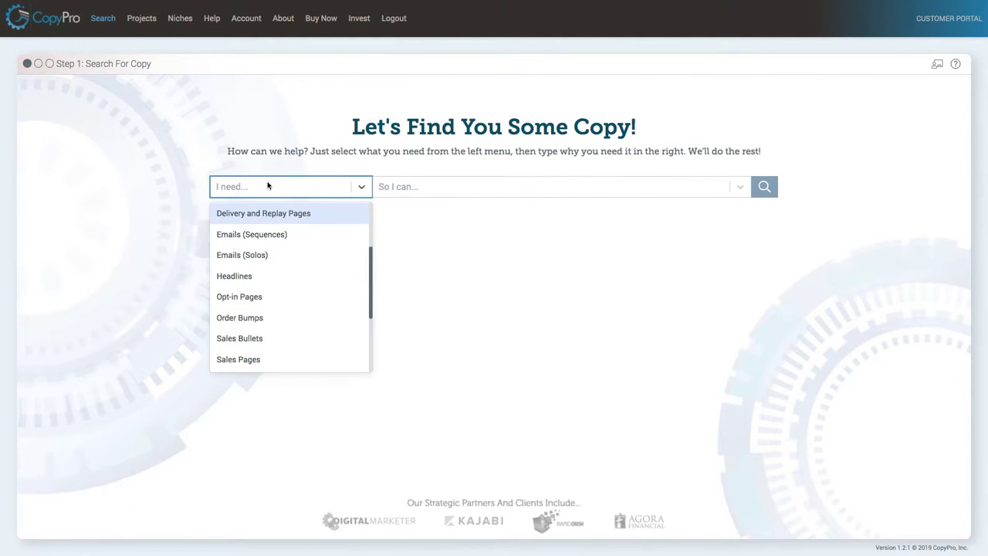
type("so")
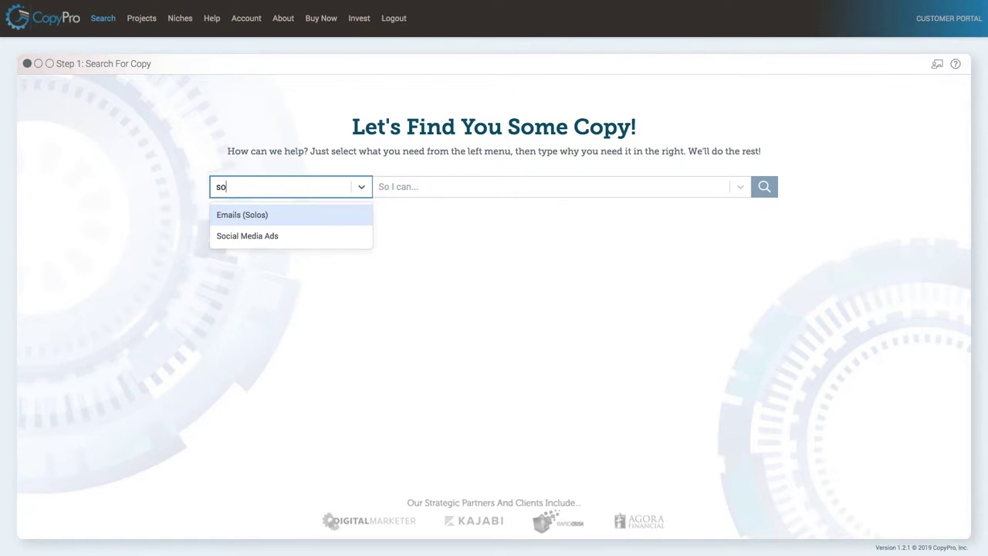
left_click(236, 236)
left_click(516, 186)
left_click(433, 325)
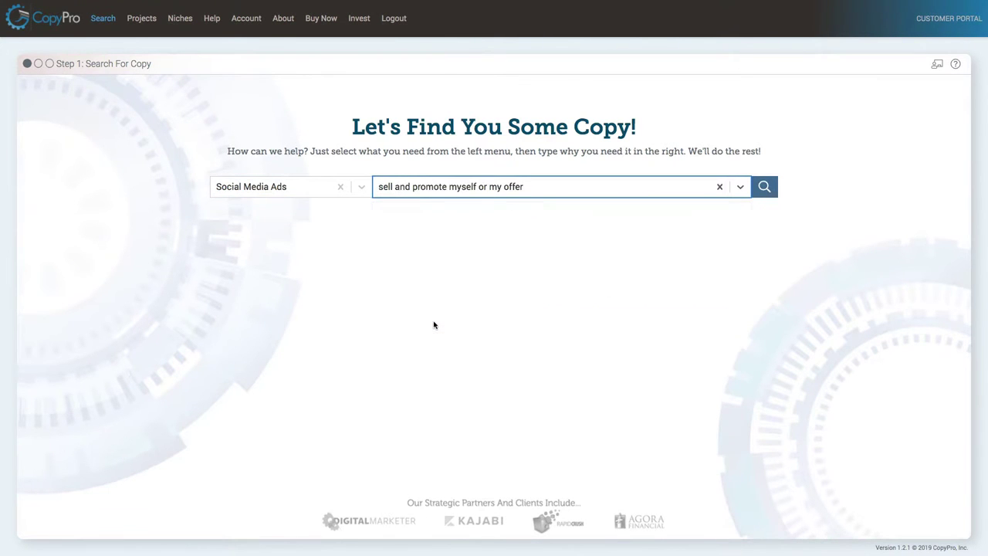
left_click(763, 186)
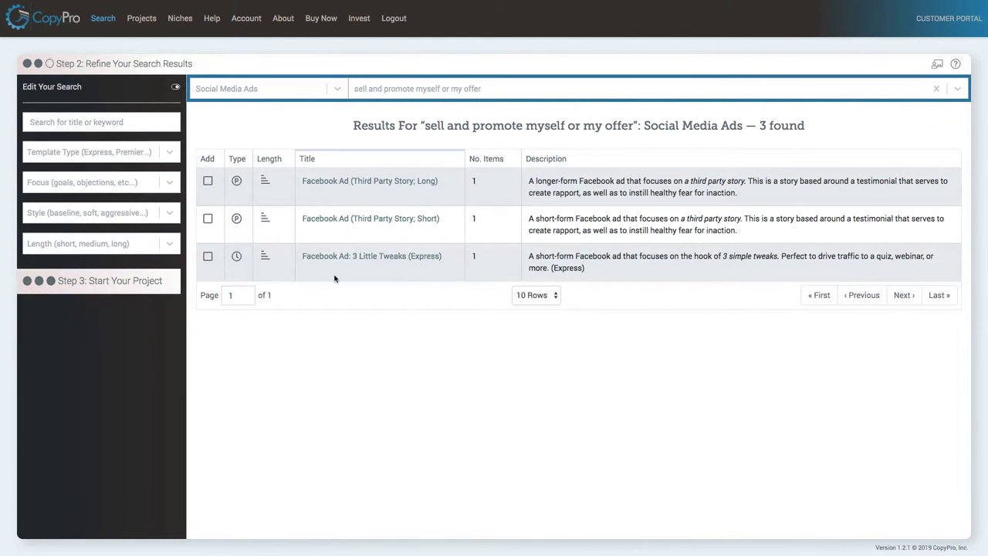
left_click(208, 256)
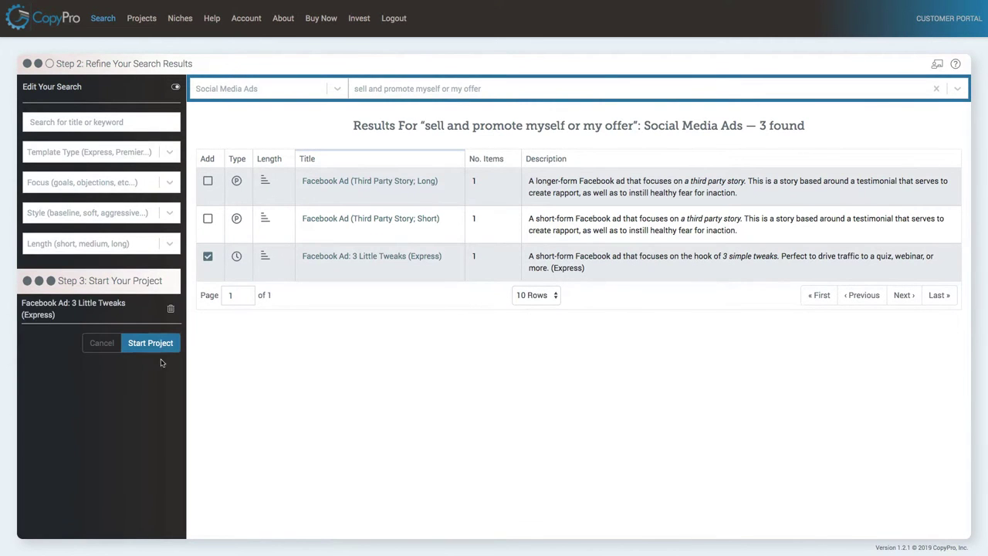
- Start a project from the selected Facebook ad template and title it "Facebook ad"
left_click(151, 343)
left_click(419, 75)
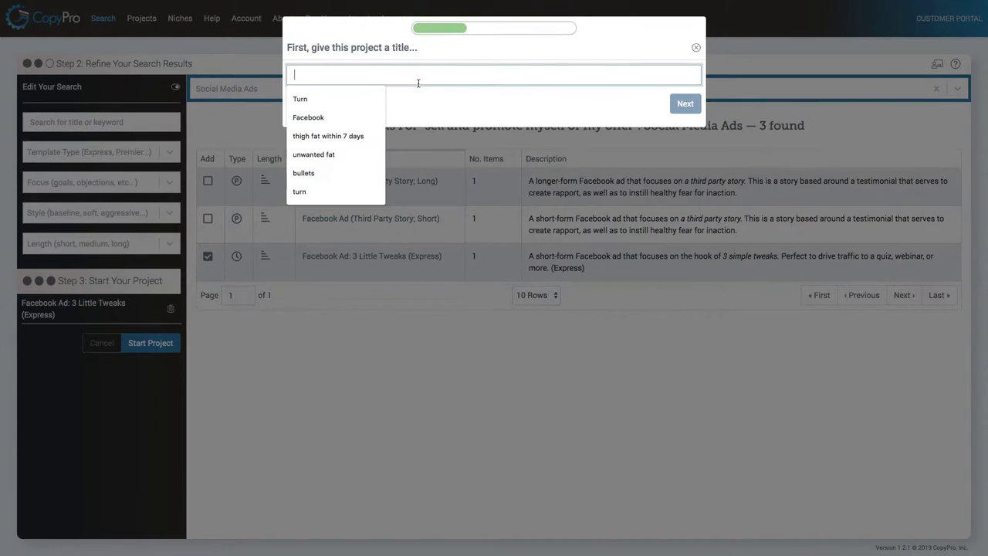
type("Facebook ad")
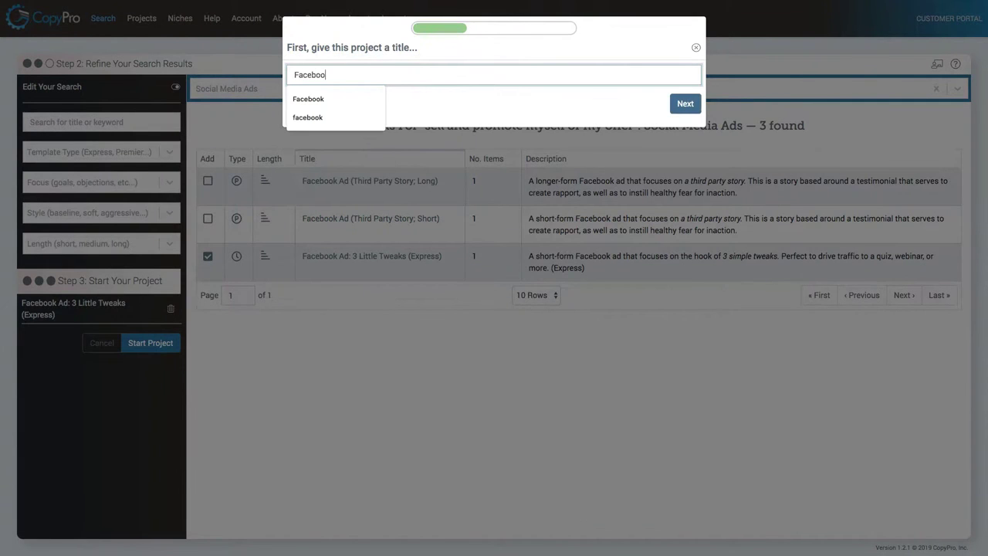
left_click(683, 105)
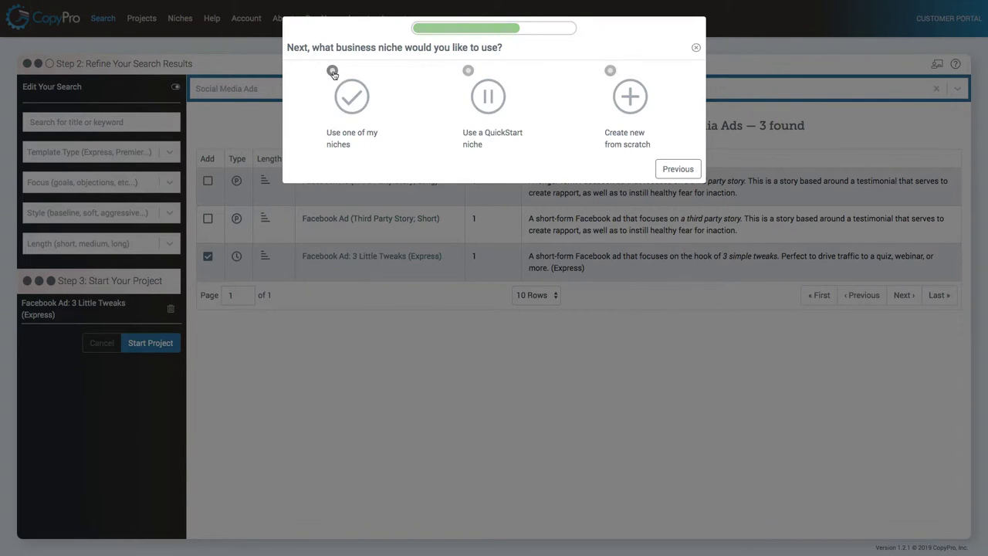
- Choose the existing Personal Development niche from your own niches for the project and finish the project setup
mouse_move(333, 73)
mouse_move(468, 71)
left_click(467, 158)
left_click(352, 108)
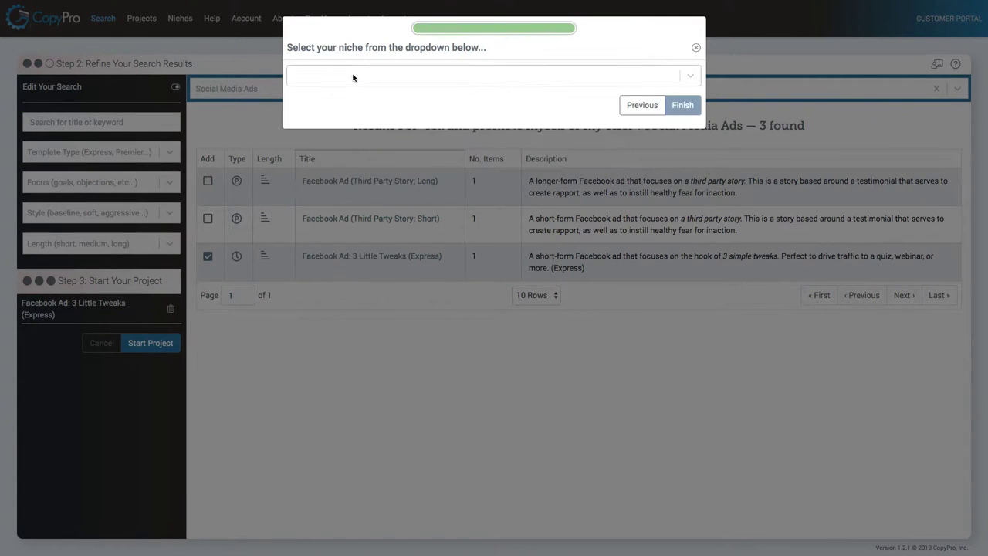
left_click(352, 77)
type("per")
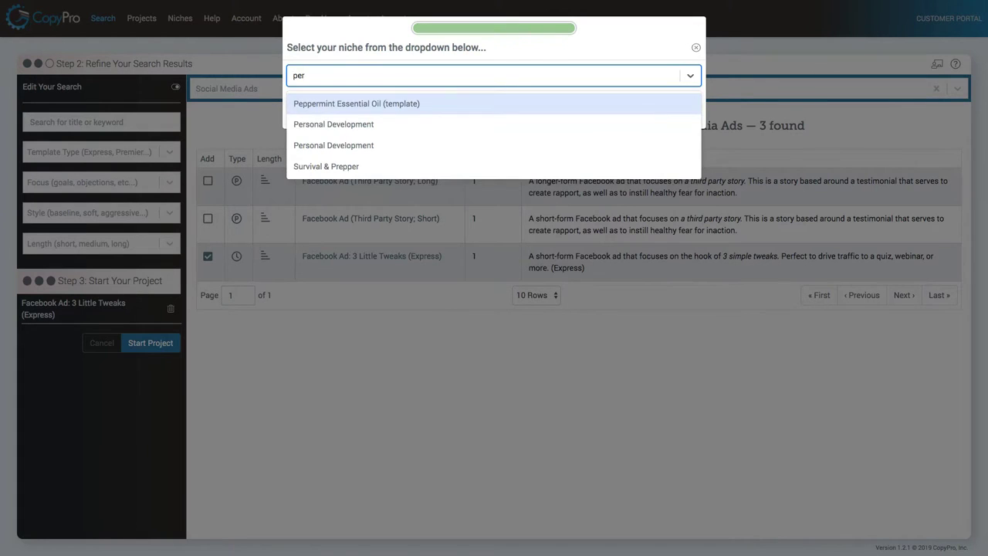
left_click(352, 124)
left_click(683, 105)
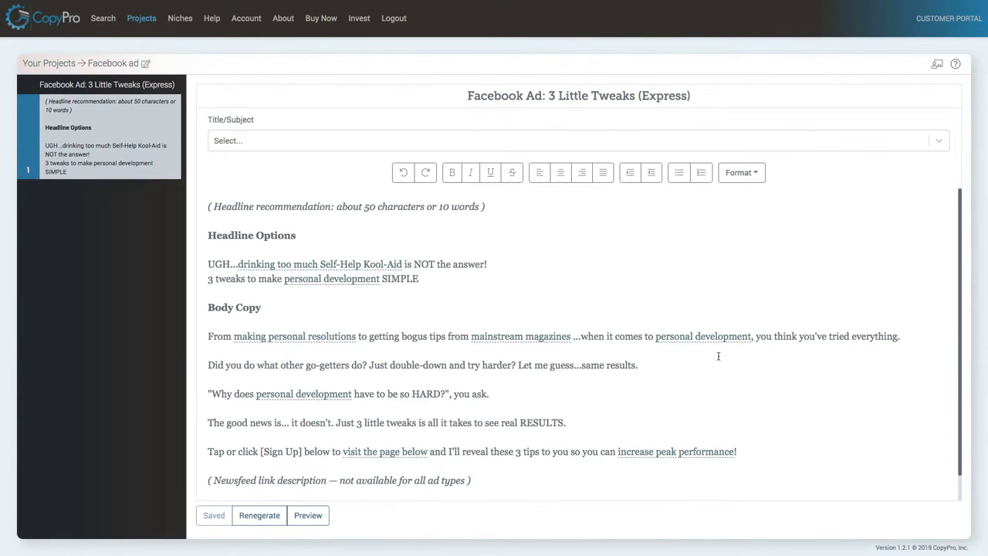
- Review the generated Facebook ad's headline options, body copy and newsfeed link description, in the editor and in the preview
scroll(718, 355, "down", 1)
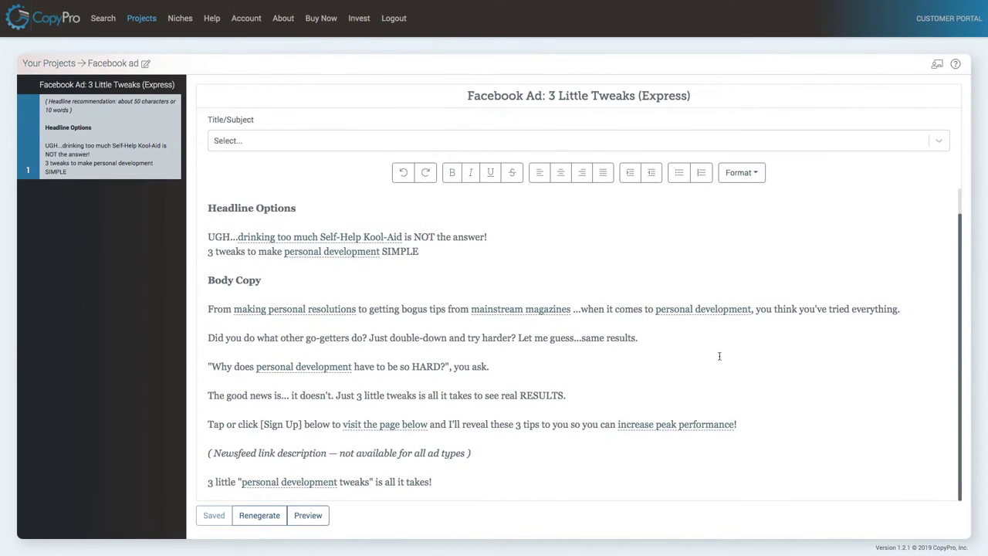
scroll(718, 355, "up", 1)
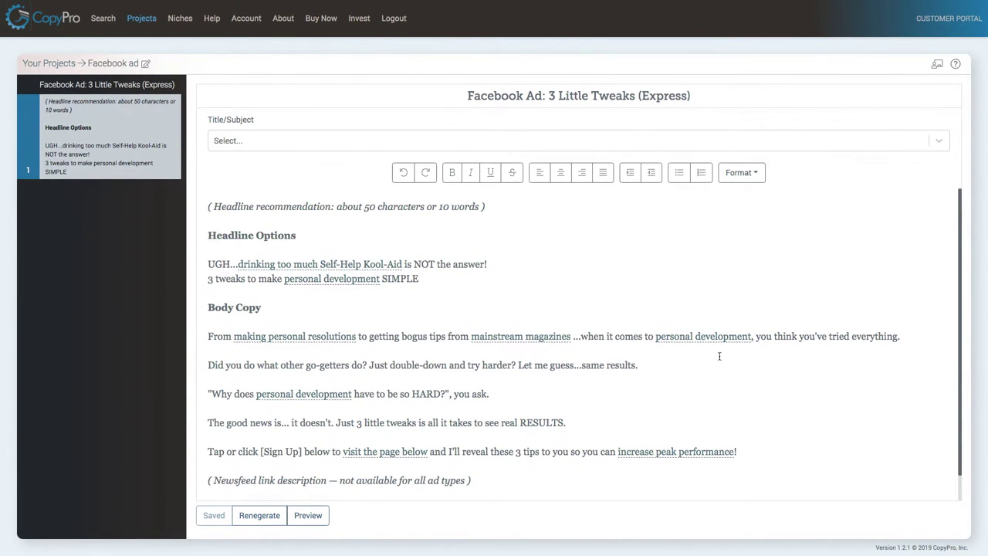
scroll(720, 356, "down", 1)
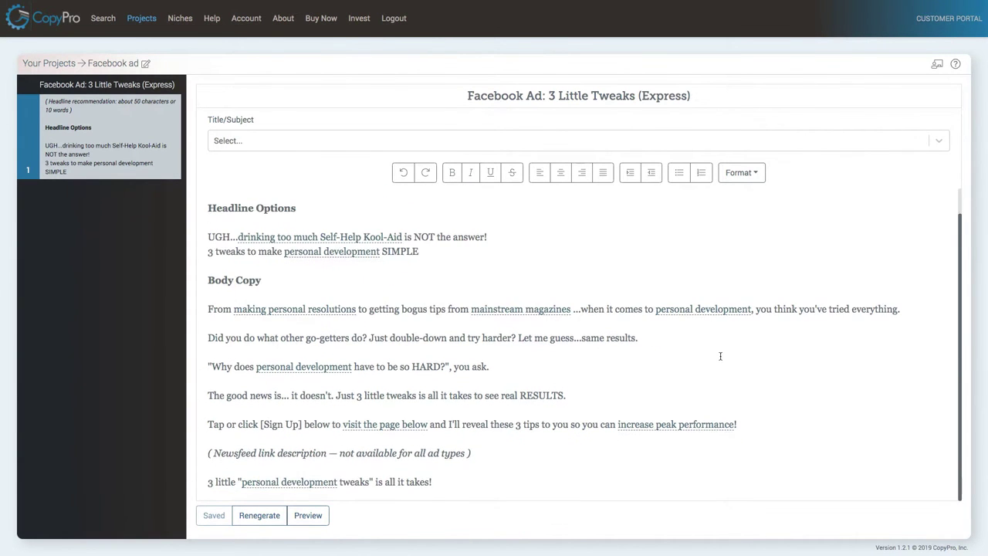
left_click(307, 515)
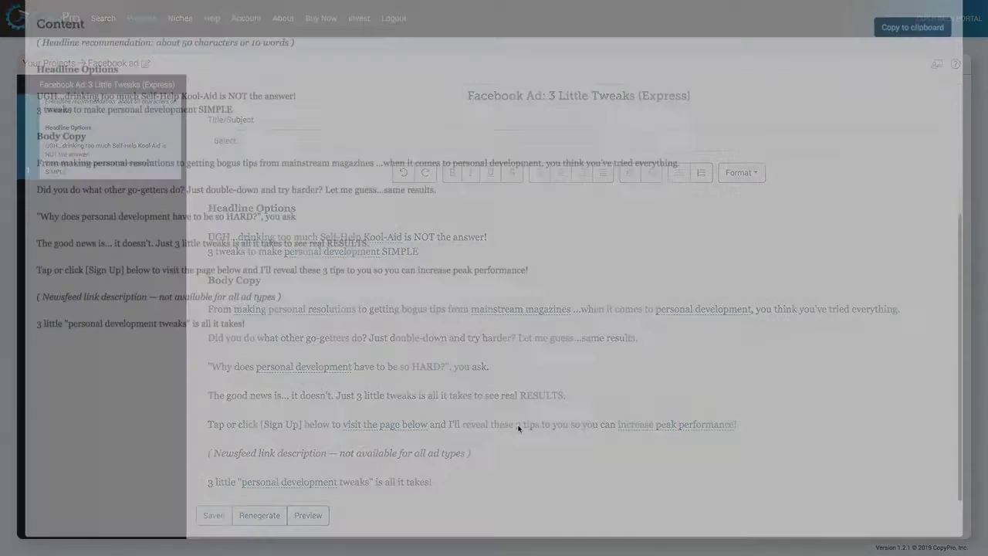
left_click_drag(58, 116, 247, 235)
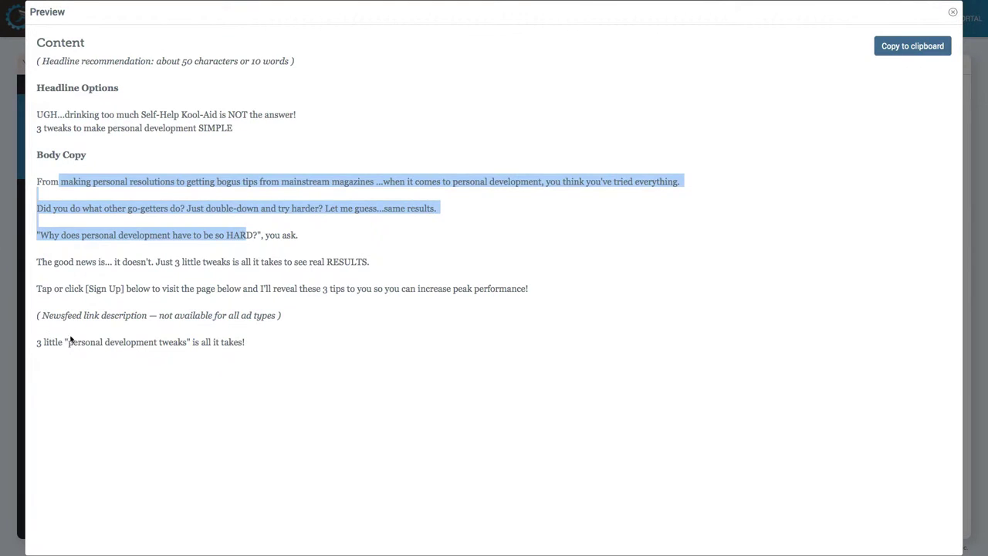
left_click_drag(36, 342, 377, 419)
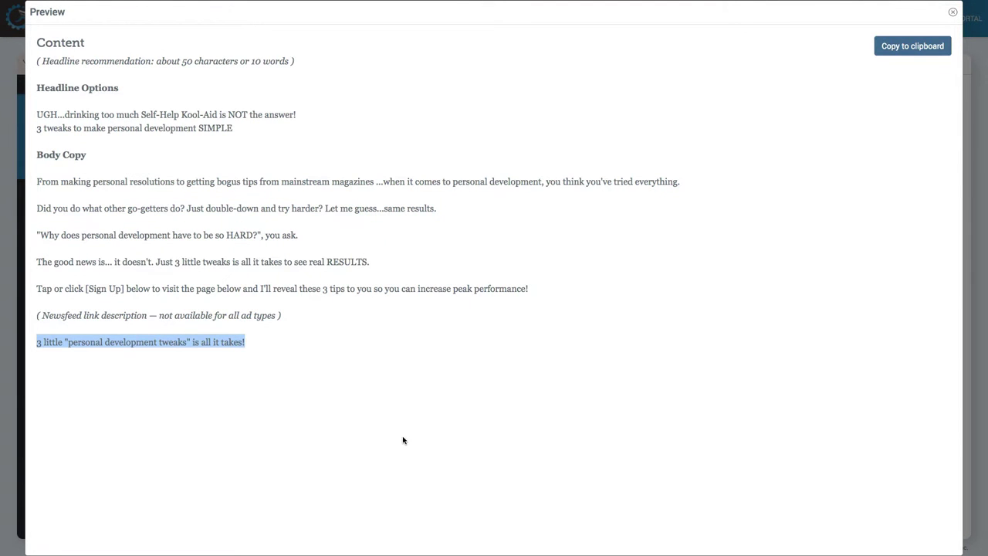
left_click(952, 12)
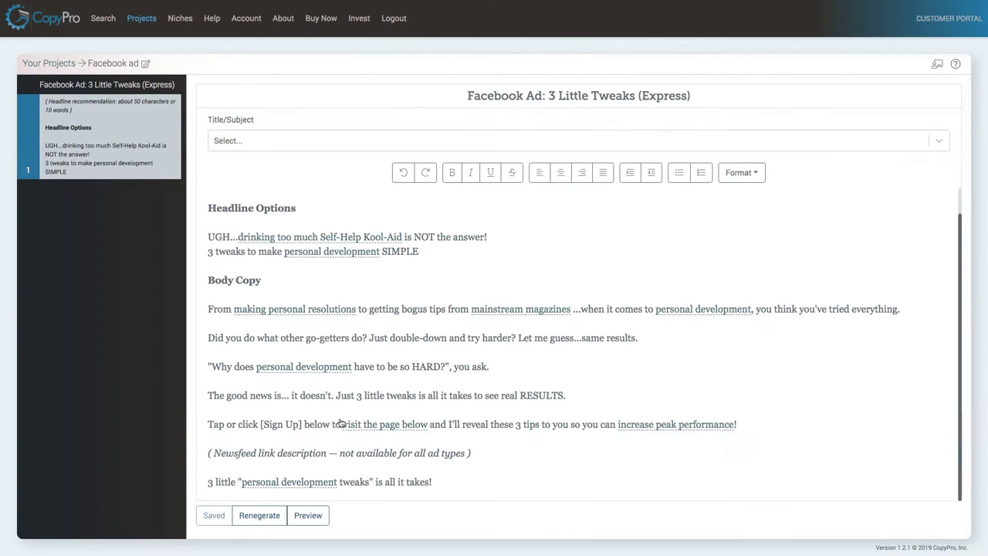
- In the ad's "Why does ... have to be so HARD?" line, try the niche "self-help" and replace it with a newly added niche, "self-optimization"
left_click(300, 368)
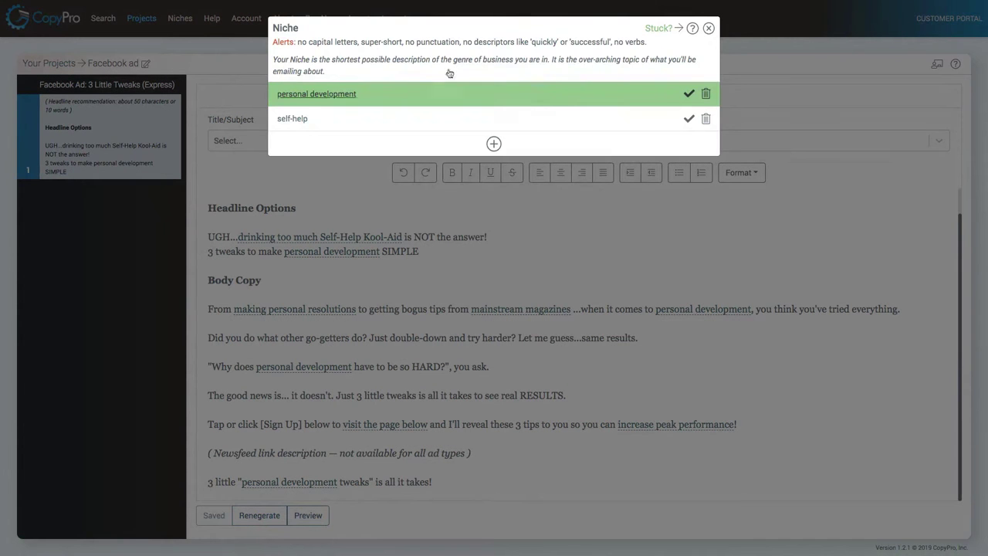
left_click(688, 118)
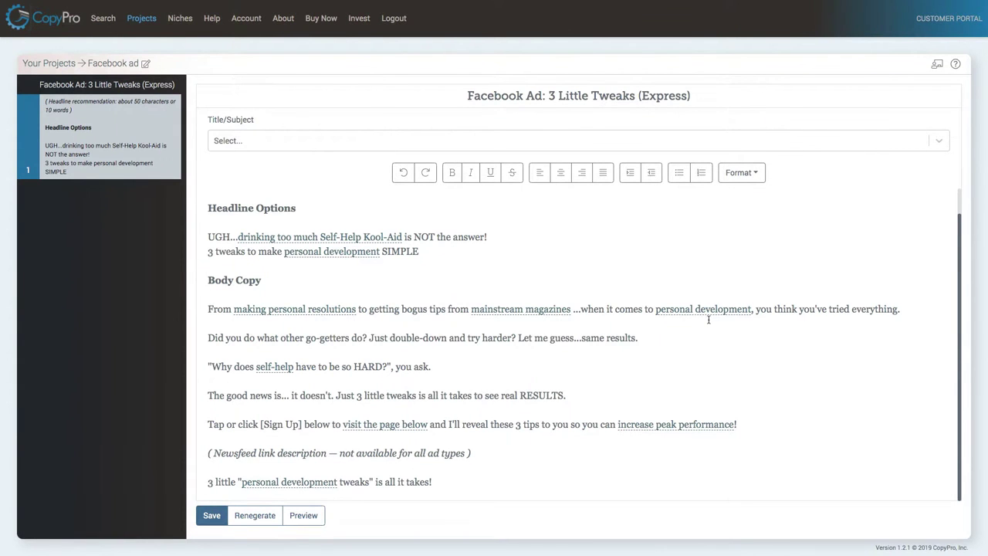
left_click(278, 368)
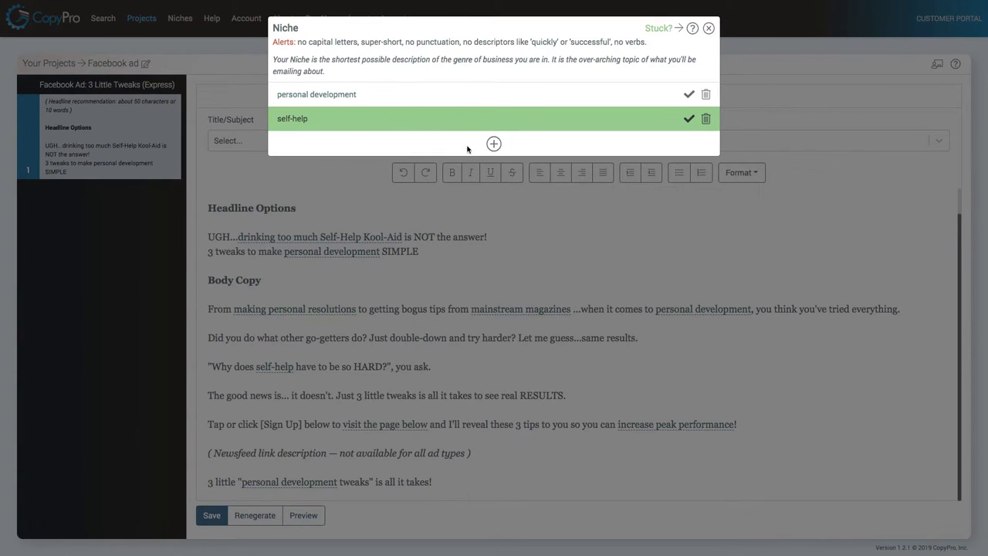
left_click(493, 143)
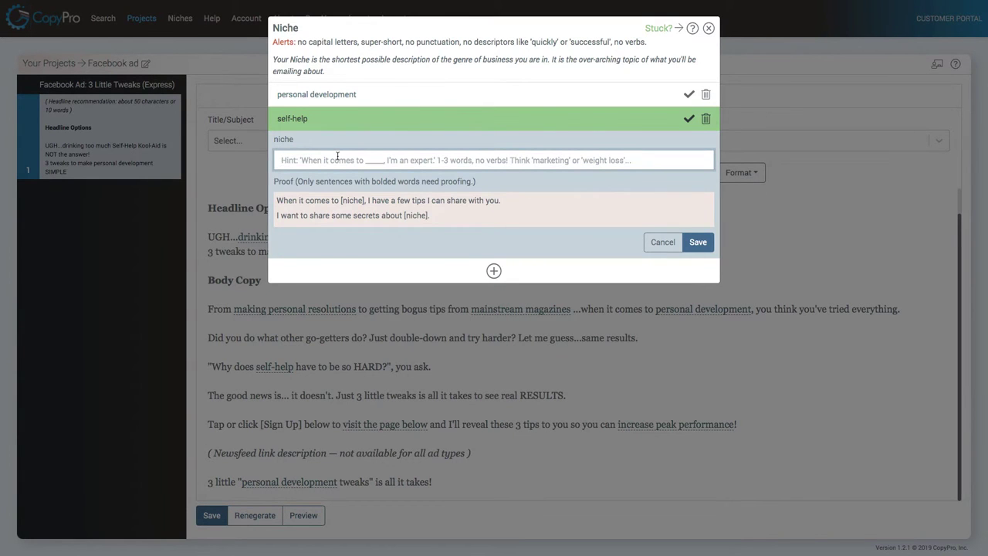
left_click(337, 160)
type("self-optimization")
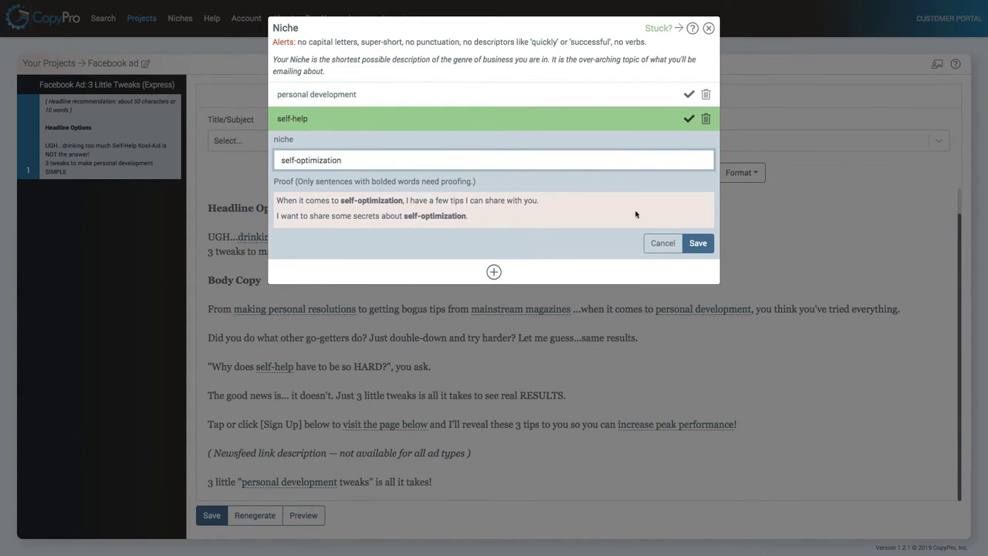
left_click(696, 243)
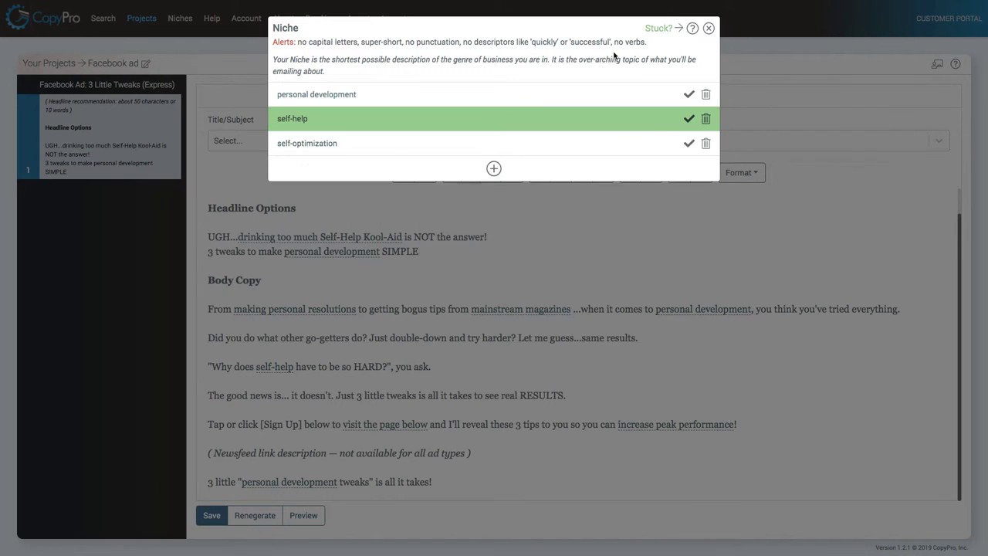
left_click(689, 145)
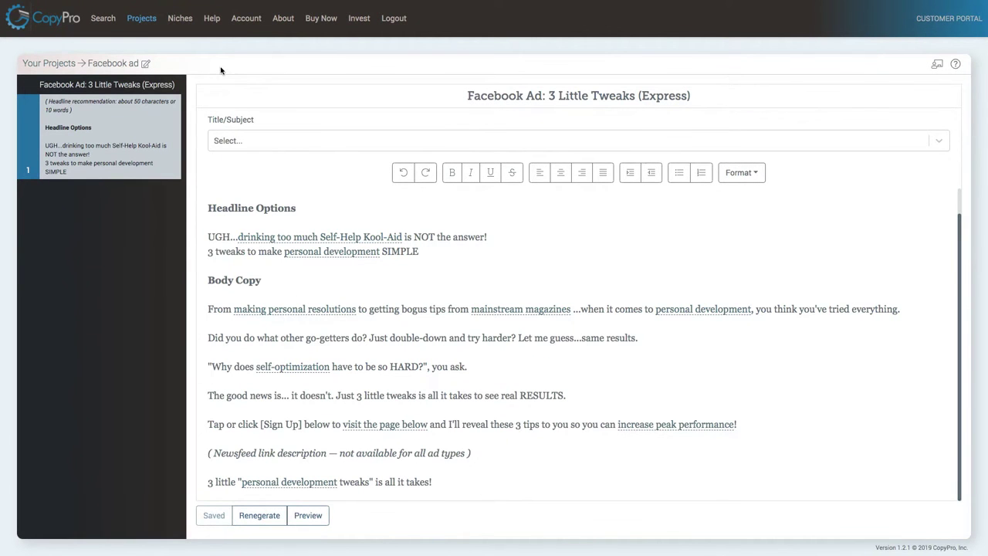
- Open the Sales Letter project and set the niche in its "I went 100% ... nerd" headline to "self-optimization"
scroll(309, 399, "up", 1)
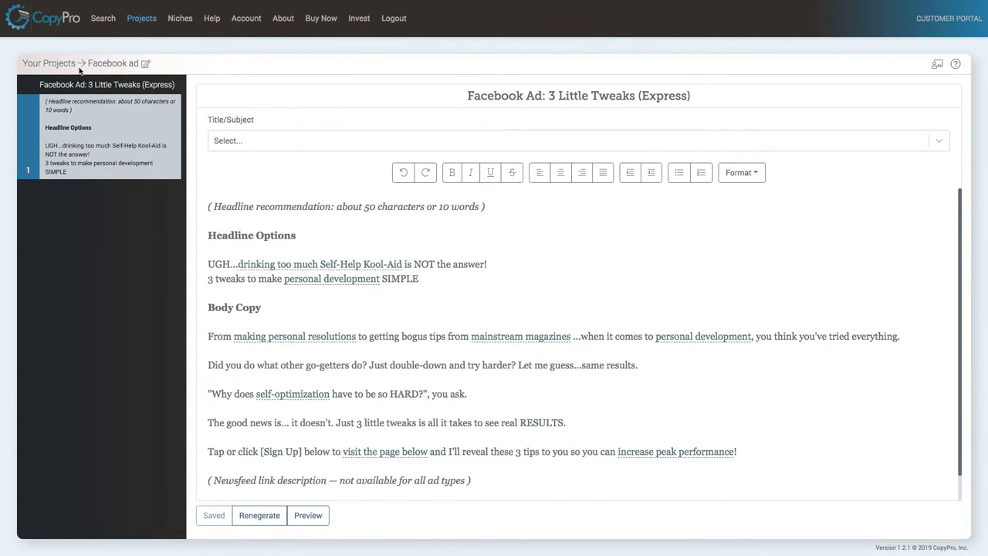
left_click(53, 64)
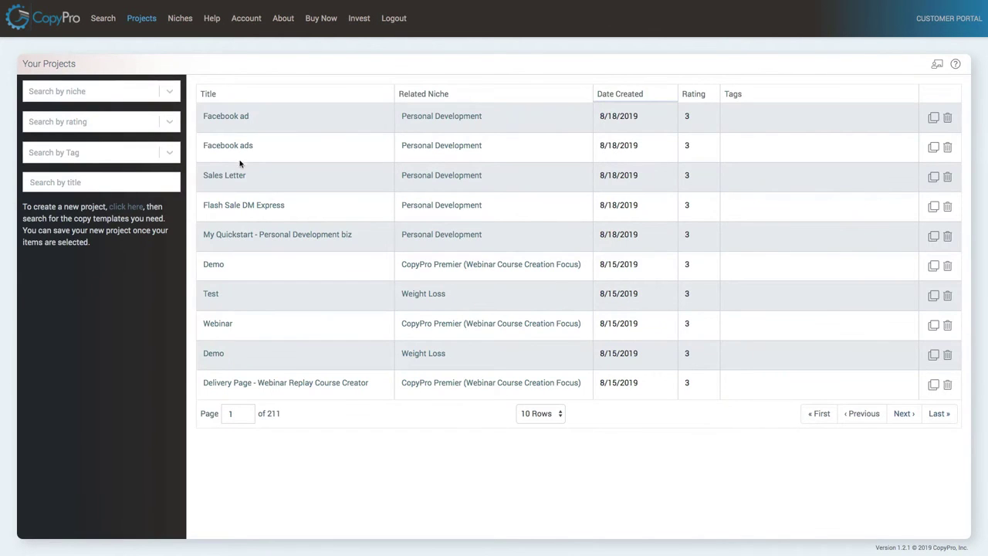
left_click(232, 180)
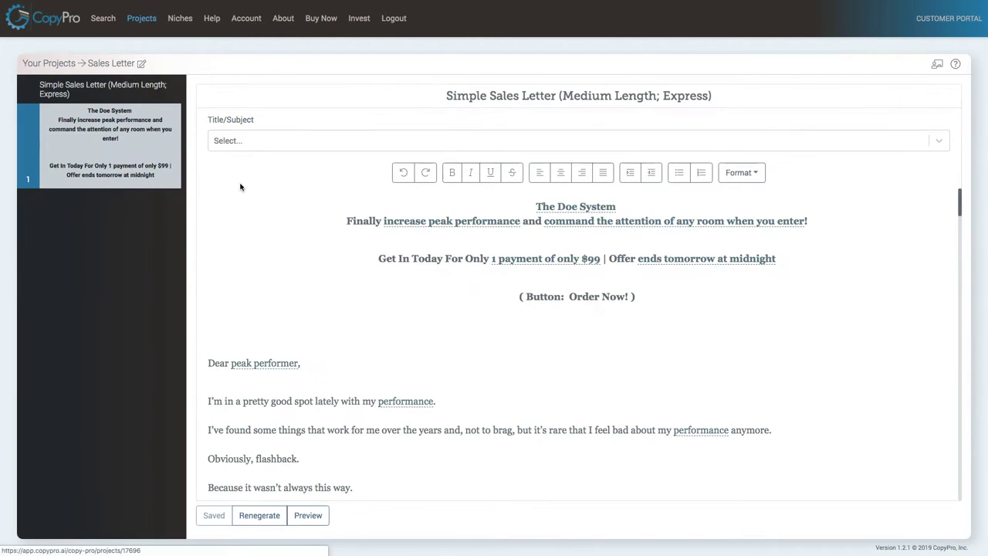
scroll(475, 324, "down", 1)
scroll(420, 274, "down", 10)
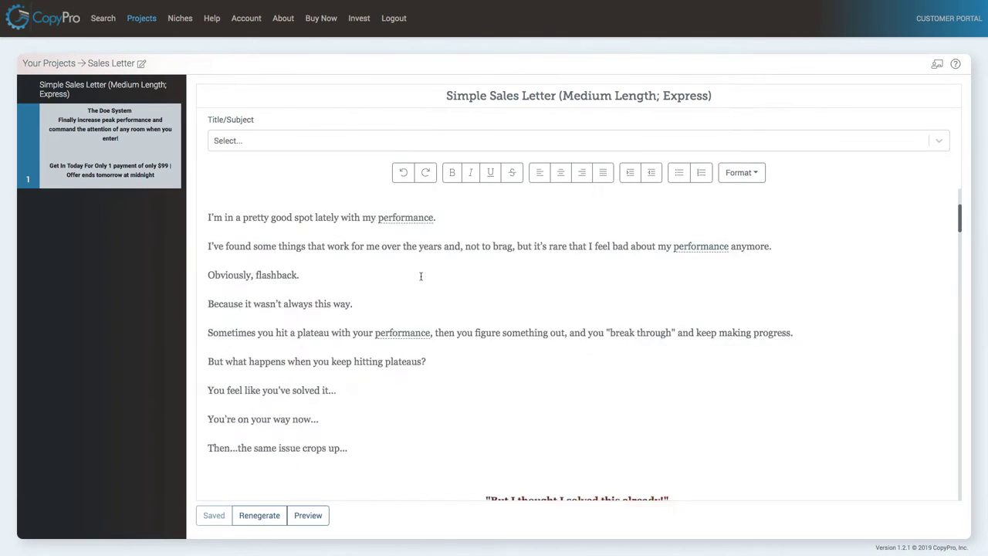
scroll(419, 277, "down", 2)
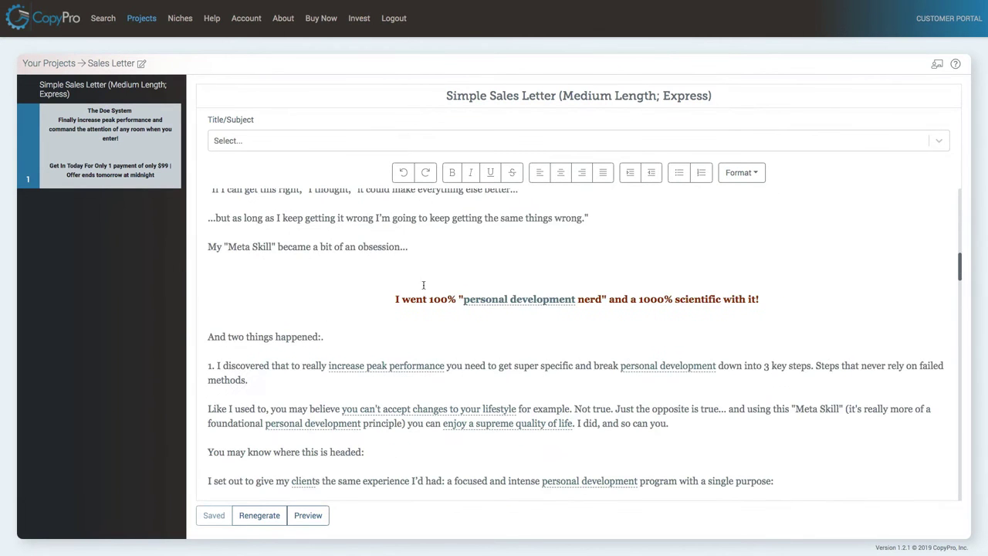
left_click(518, 302)
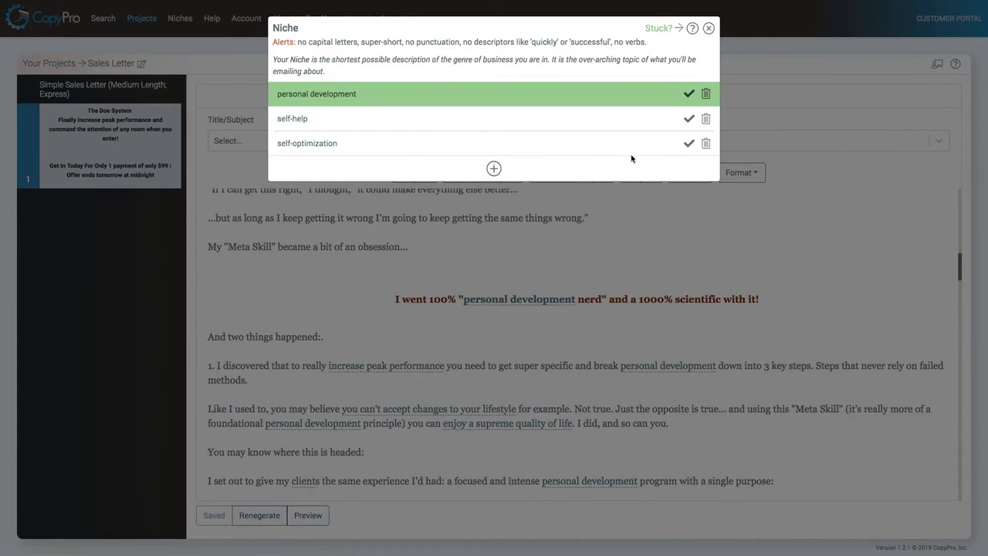
left_click(689, 144)
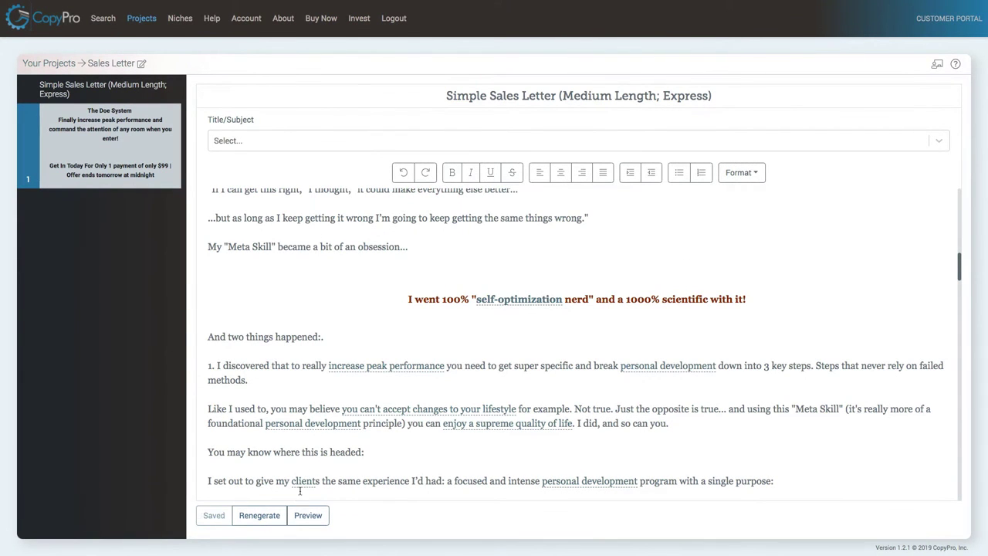
- Regenerate the sales letter twice, confirming each rewrite, and check the rewritten niche details and opening
left_click(259, 515)
left_click(647, 80)
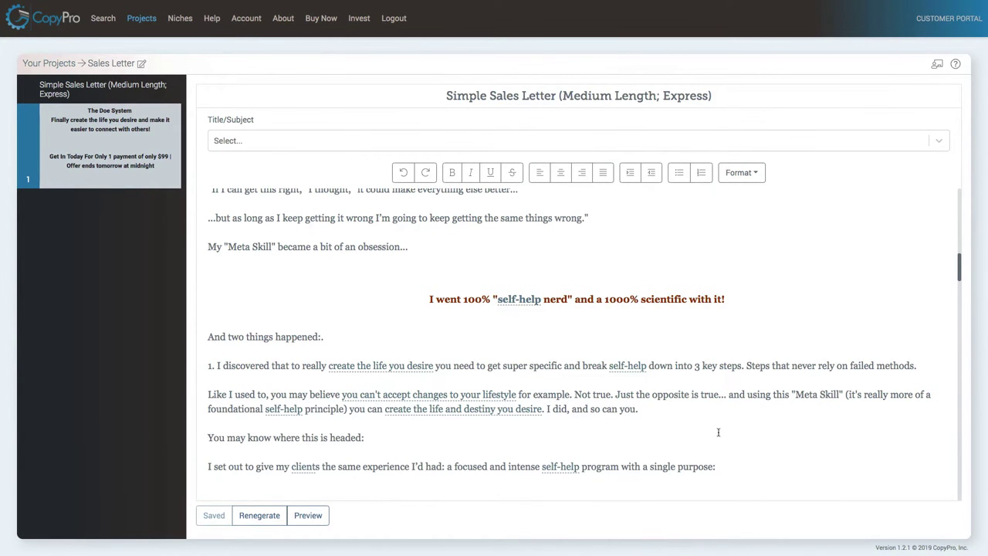
left_click(261, 517)
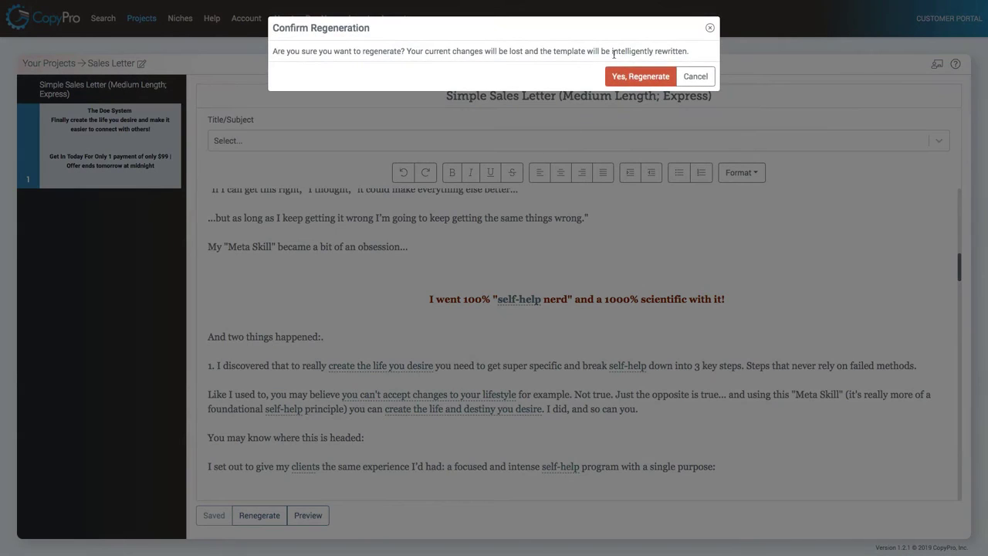
left_click(645, 78)
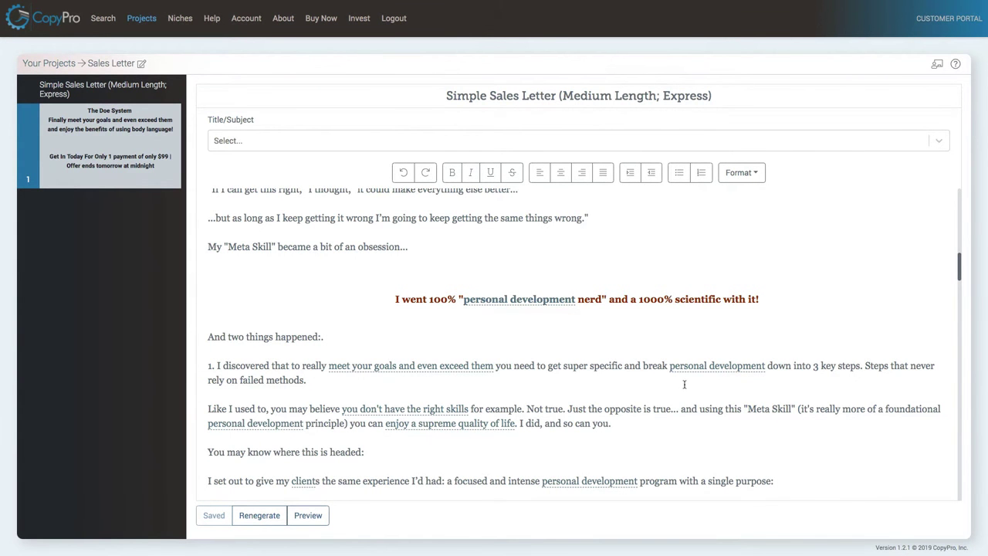
scroll(471, 363, "up", 10)
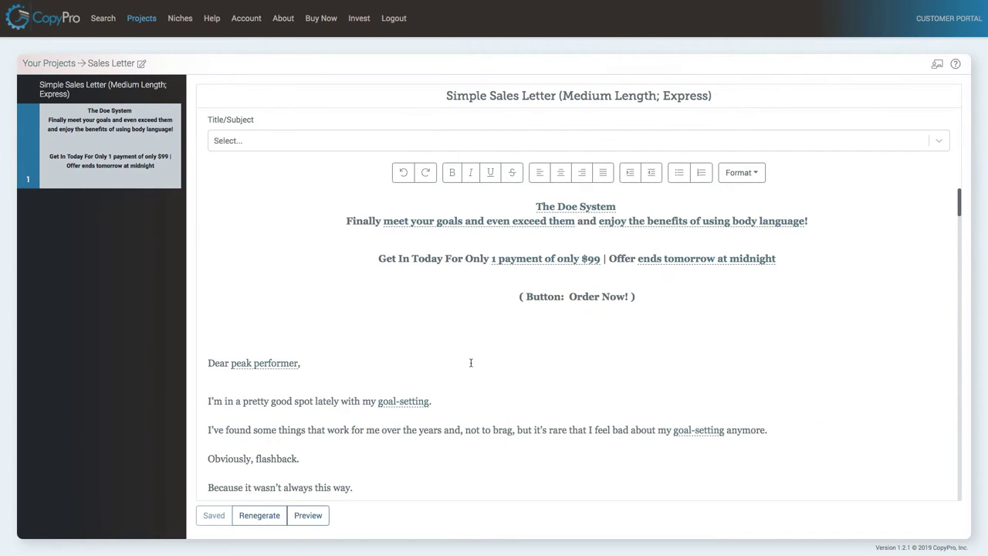